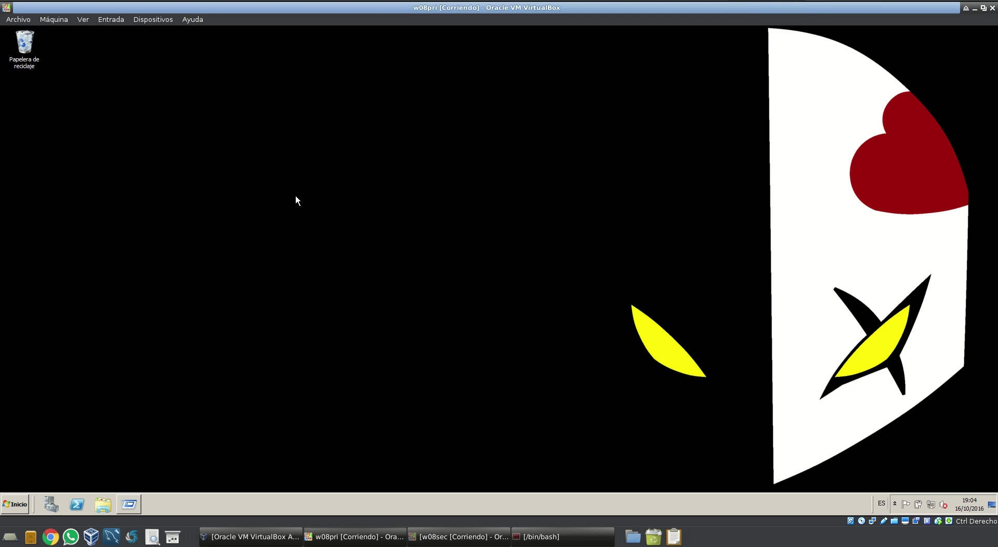
Run dcpromo from the Run dialog to launch the Active Directory Domain Services setup
click(23, 504)
click(47, 481)
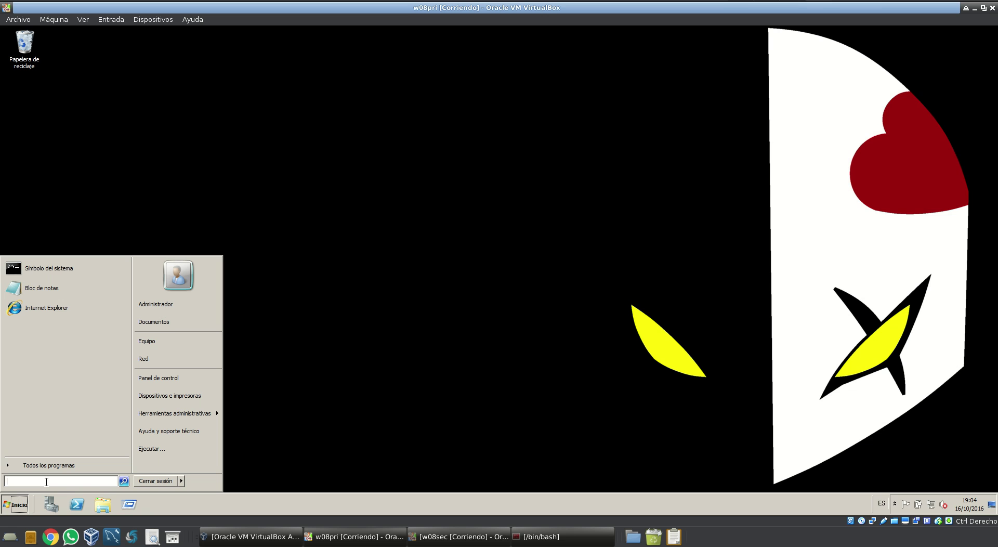
text(d)
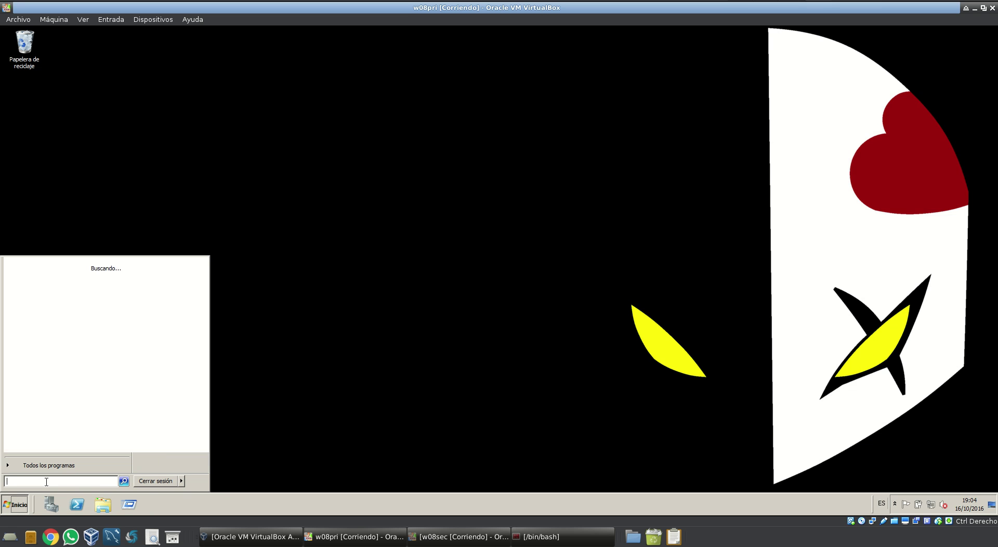
key(BackSpace)
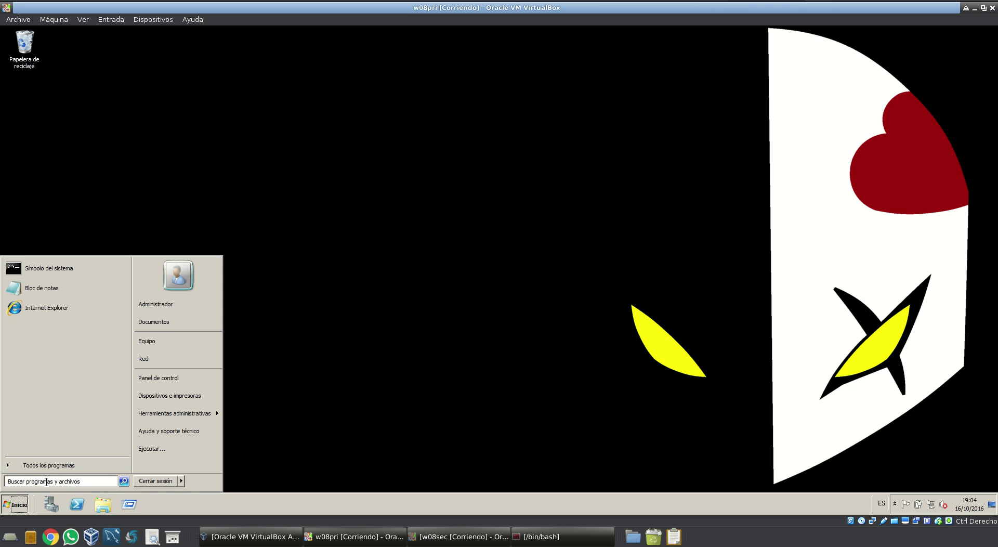
click(130, 505)
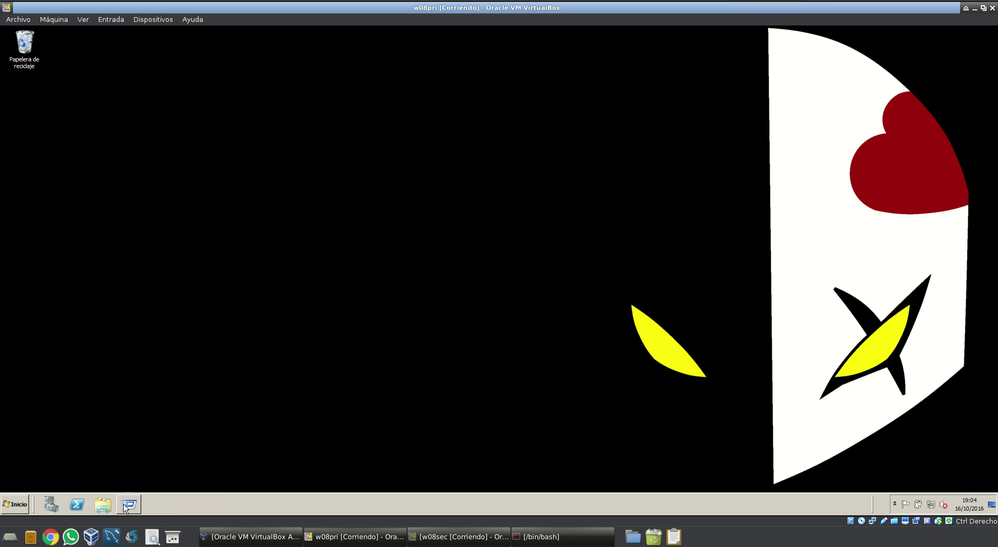
click(124, 508)
text(dcpromo)
key(Return)
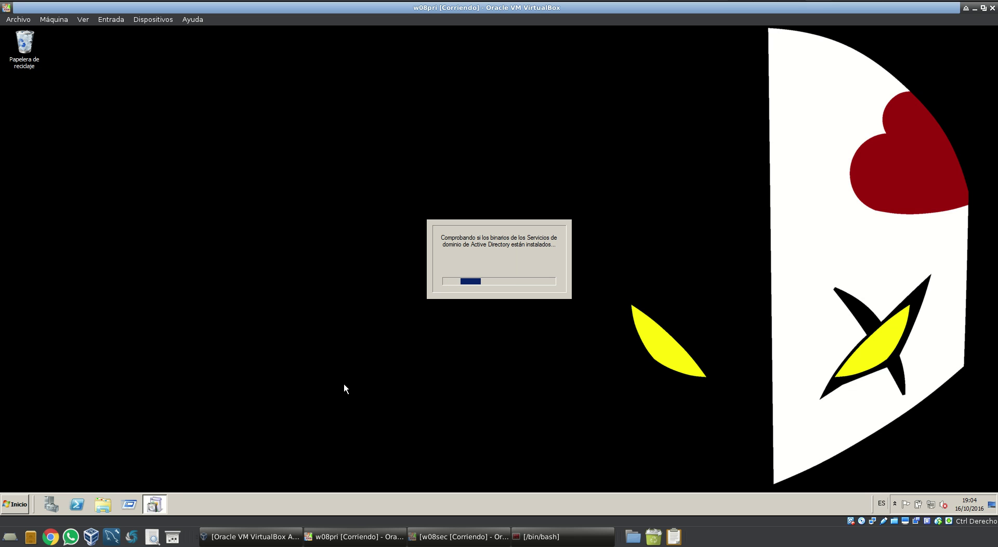
Give the local area connection static IPv4 192.168.1.200, mask 255.255.255.0, gateway 192.168.1.1, DNS 8.8.8.8
click(18, 504)
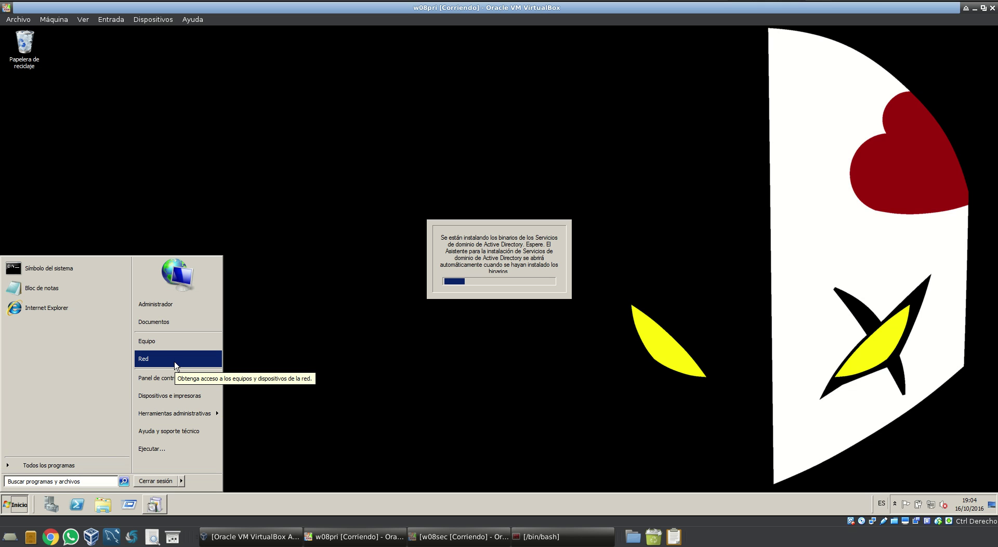
click(168, 377)
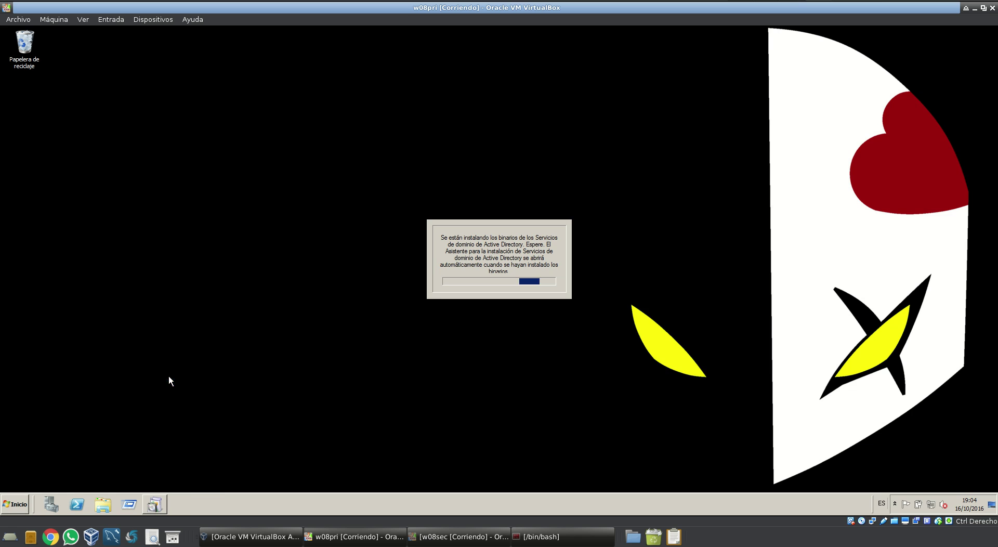
click(364, 220)
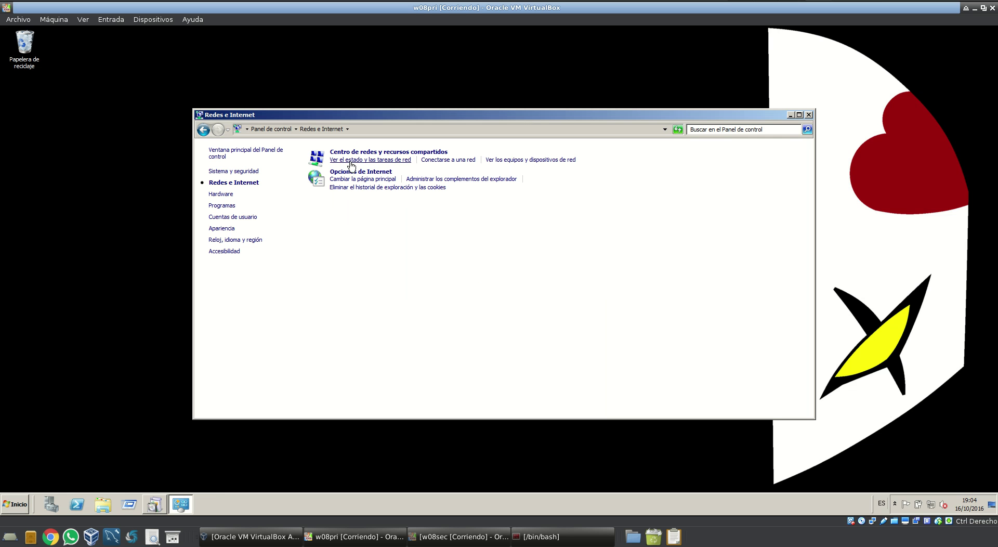
click(351, 162)
click(568, 231)
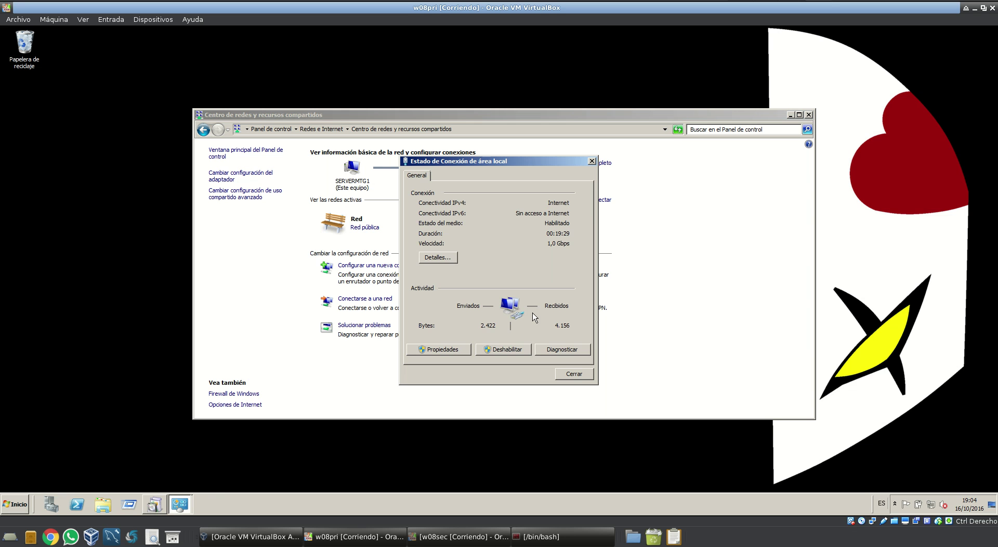
click(455, 349)
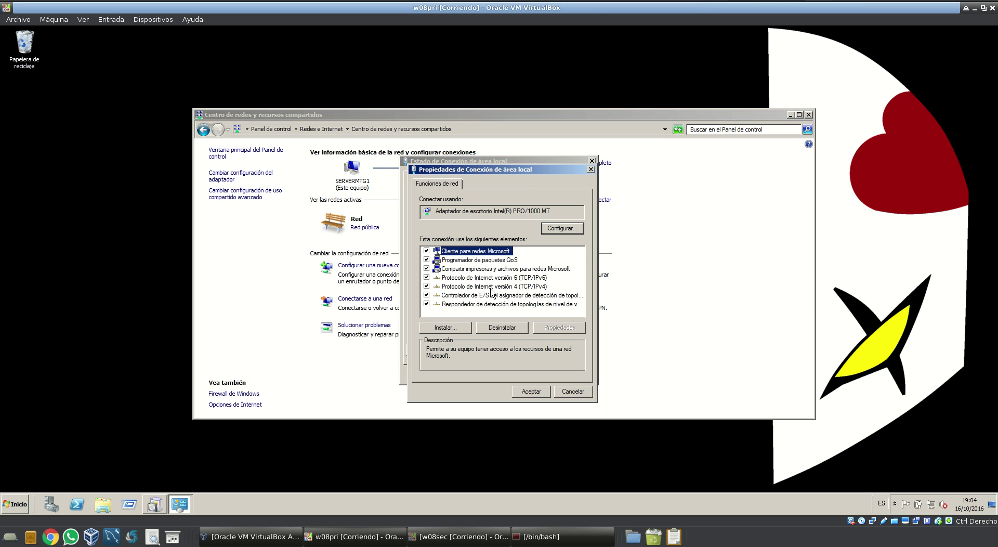
click(491, 287)
click(543, 328)
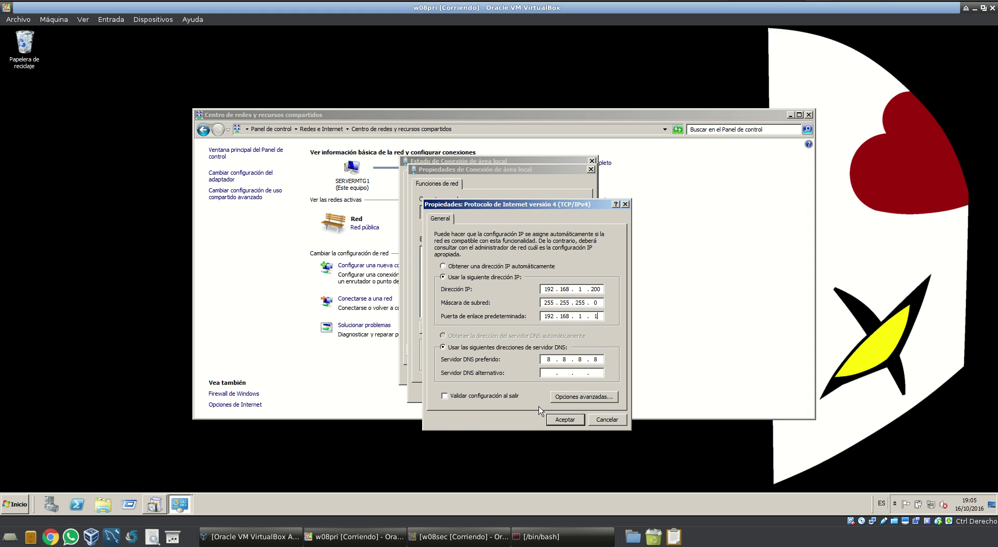
click(571, 423)
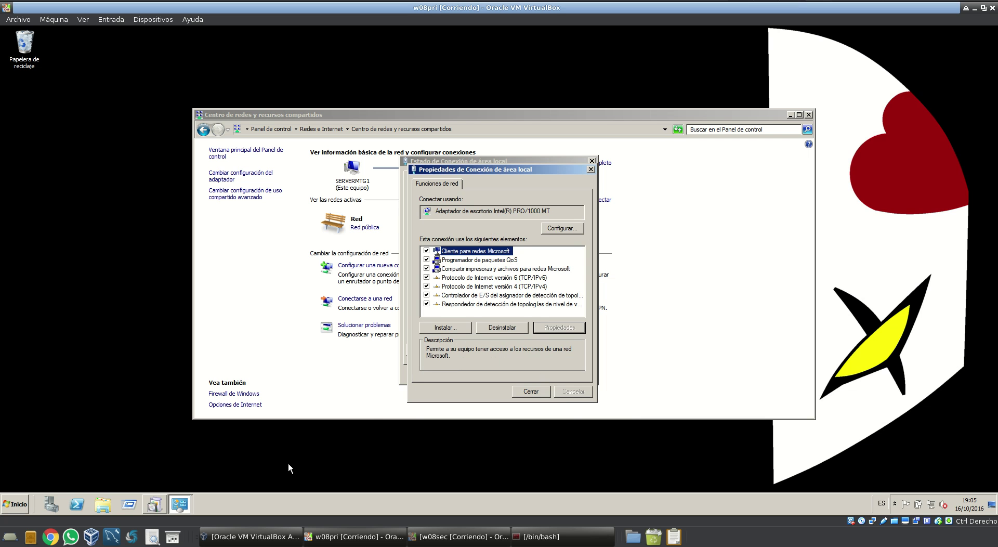
Close the Network and Sharing Center, connection Properties and Status windows while AD DS setup finishes
click(156, 508)
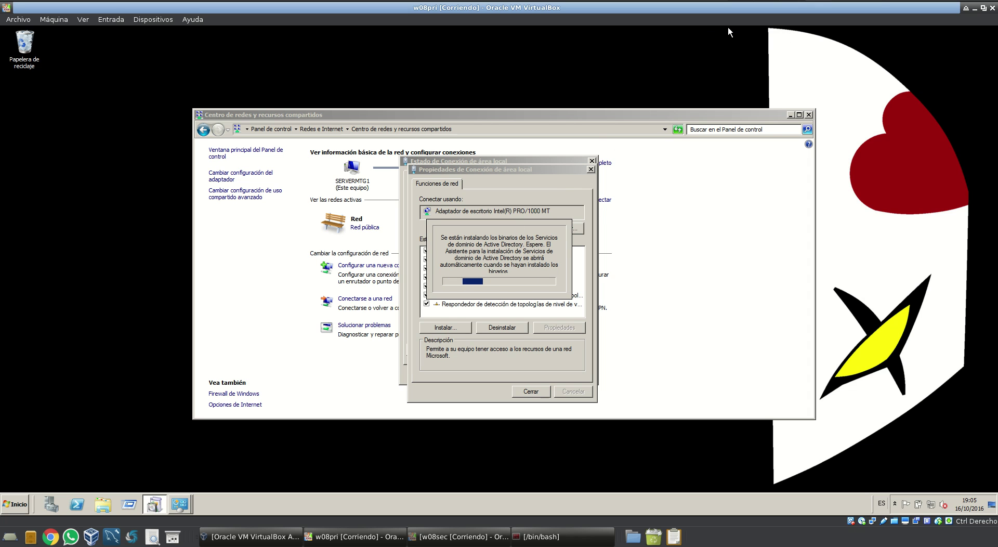
click(790, 114)
drag(582, 172, 408, 147)
click(417, 140)
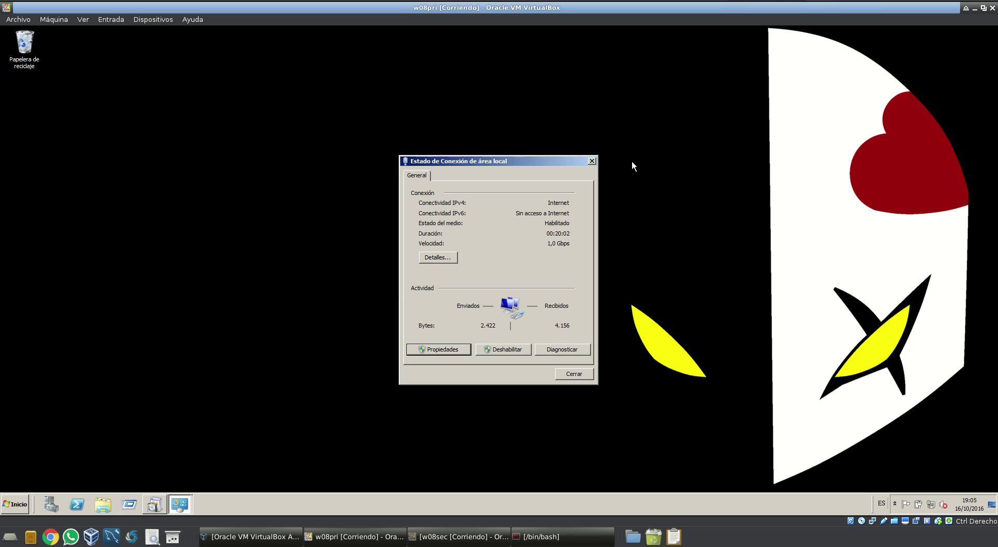
click(590, 160)
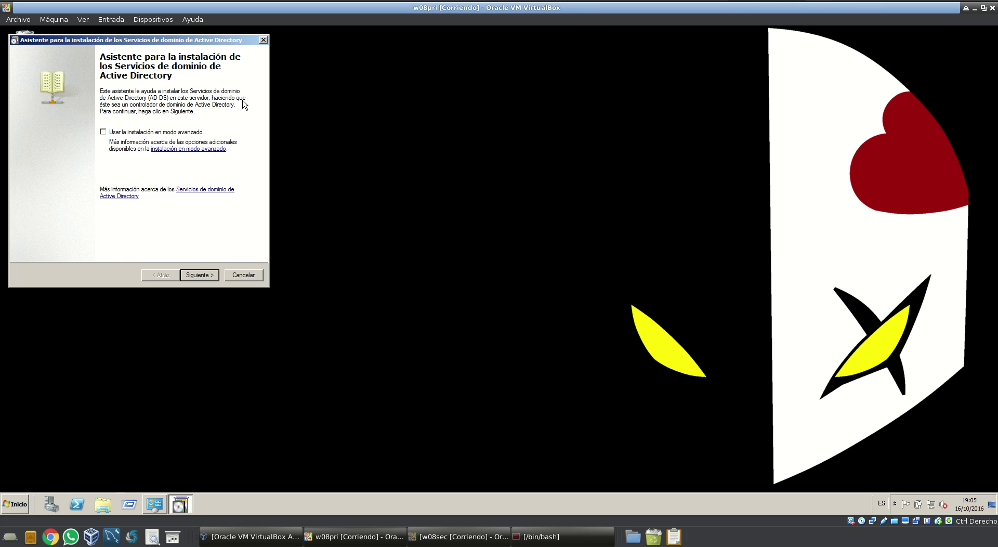
Choose a new domain in a new forest with forest root domain mtg.com
click(203, 275)
click(200, 276)
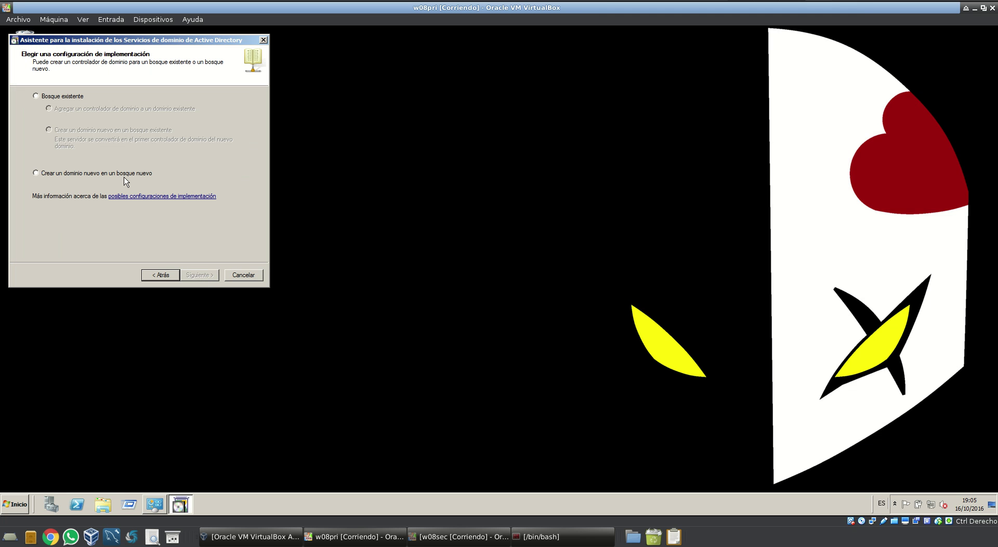
click(125, 176)
click(198, 276)
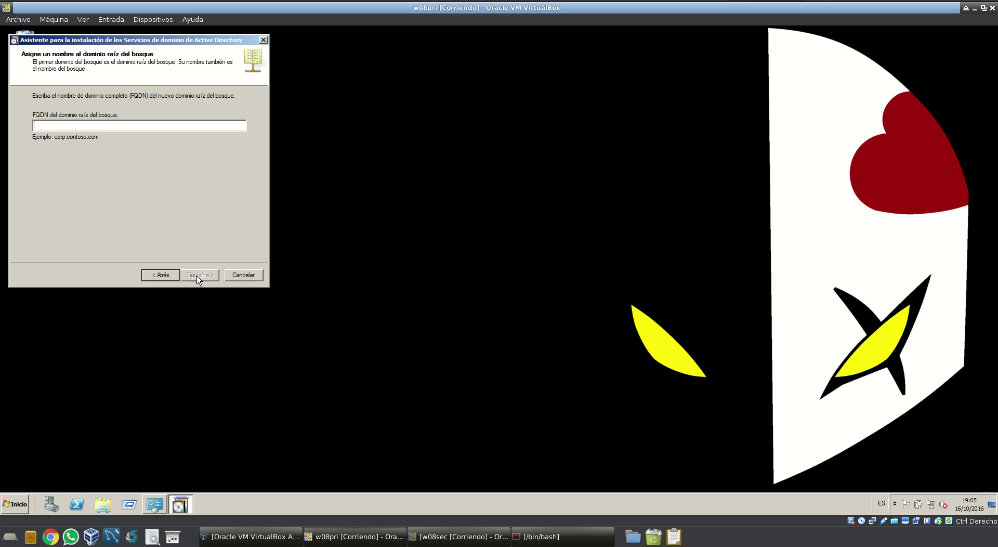
click(153, 124)
text(mtg.com)
click(198, 275)
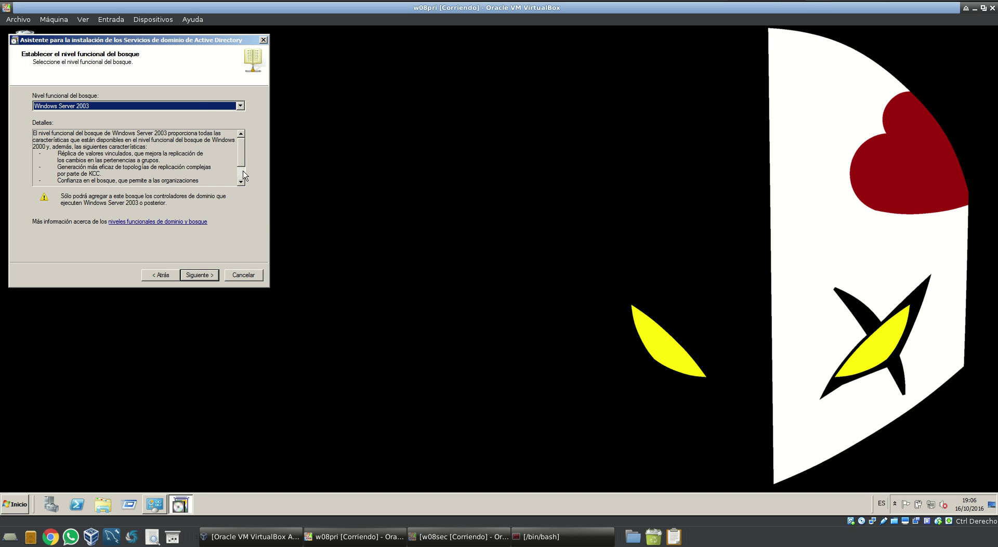
Keep Windows Server 2003 forest and domain levels, include DNS Server, and accept the delegation warning
click(203, 107)
click(203, 107)
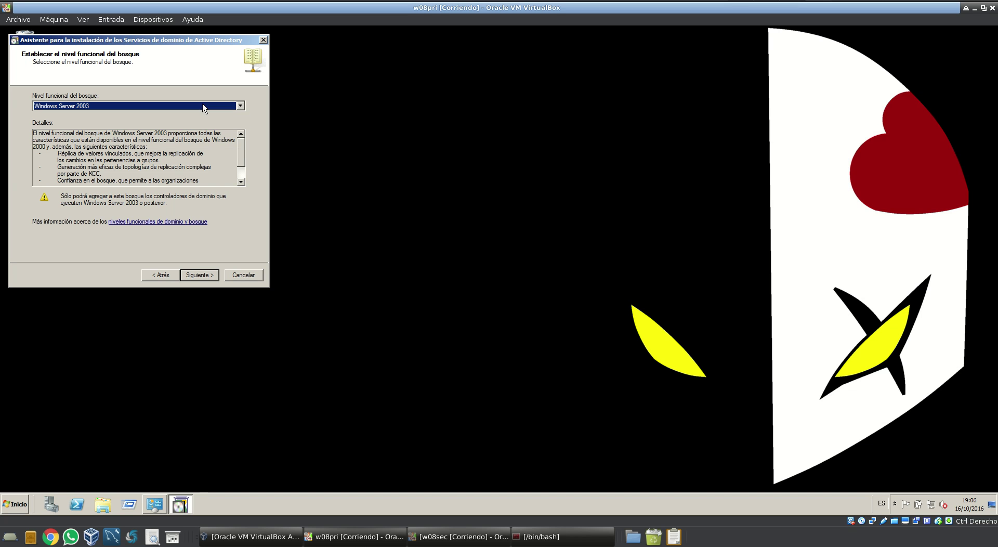
click(207, 276)
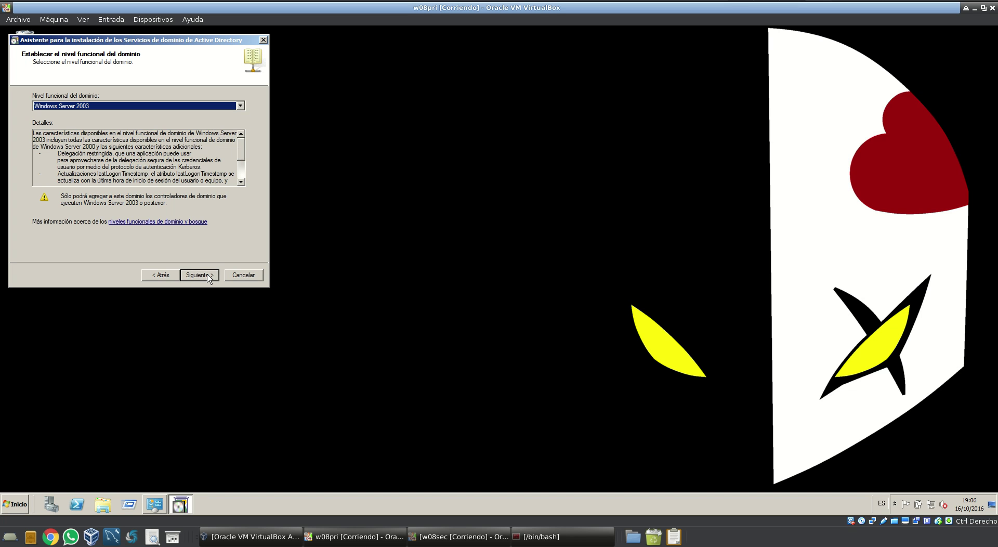
click(207, 276)
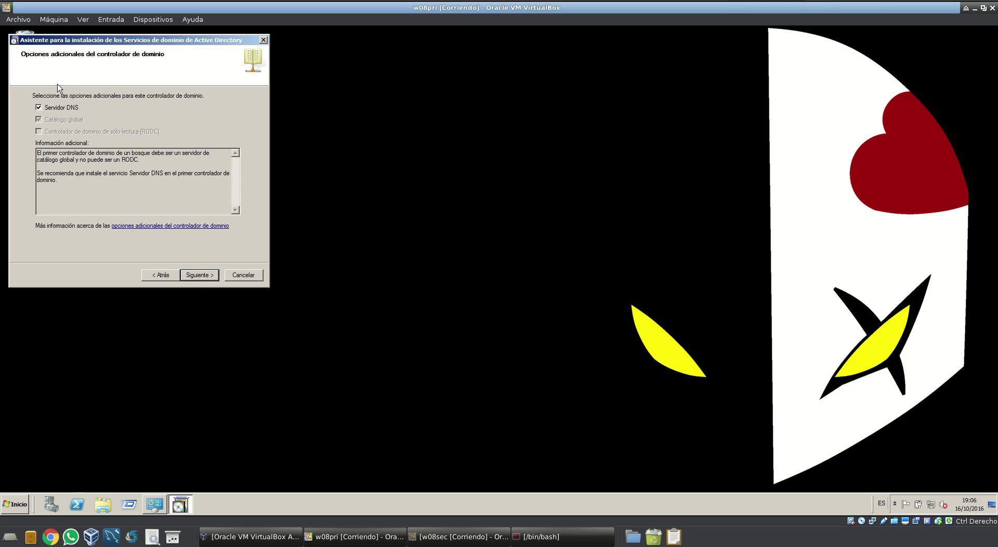
click(200, 276)
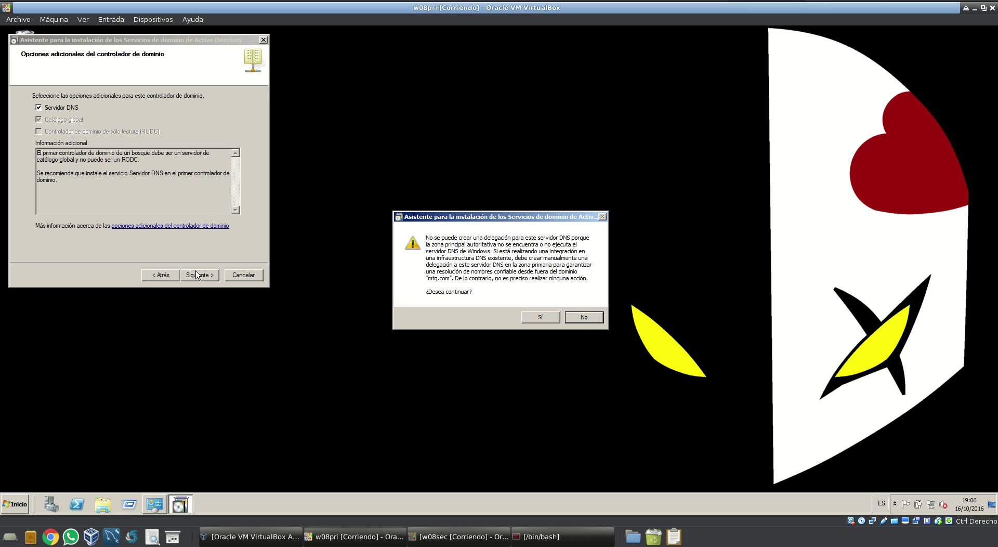
click(540, 318)
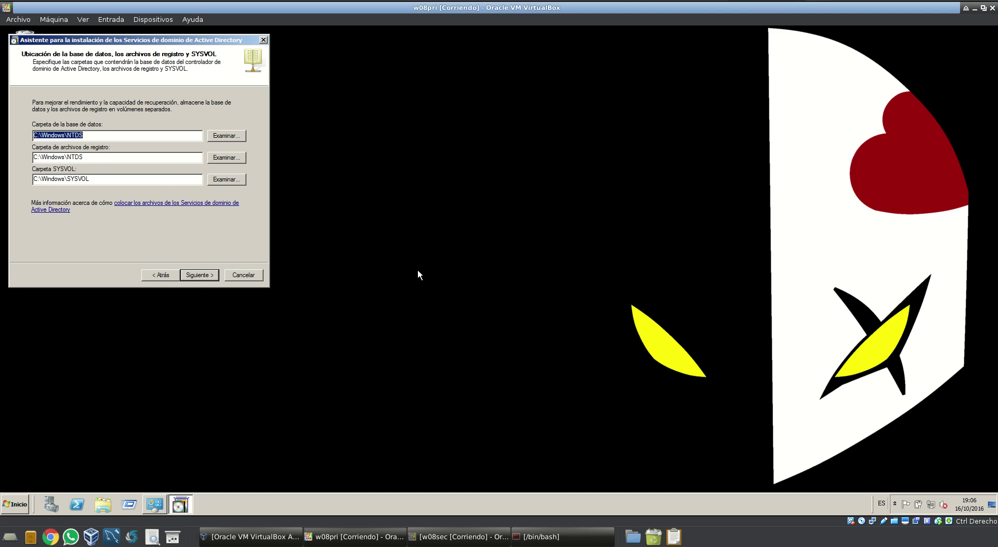
Accept the default database and log folders and restore mode password, then start the installation
click(200, 277)
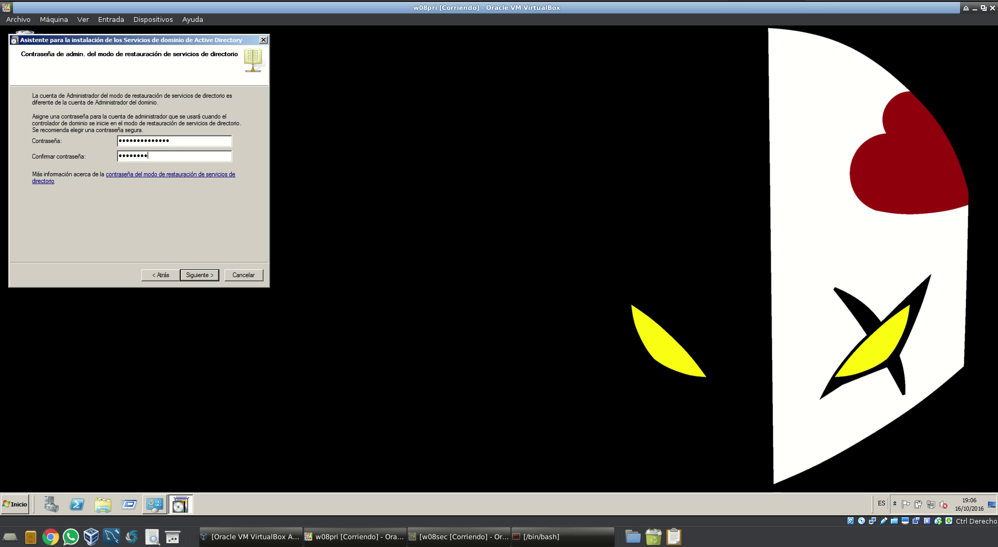
key(Return)
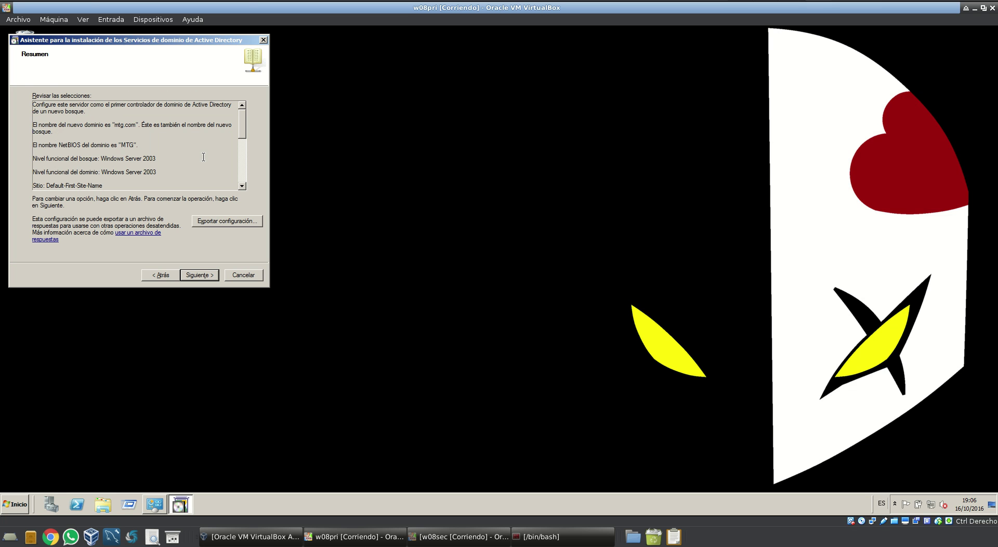
scroll(171, 158, down, 4)
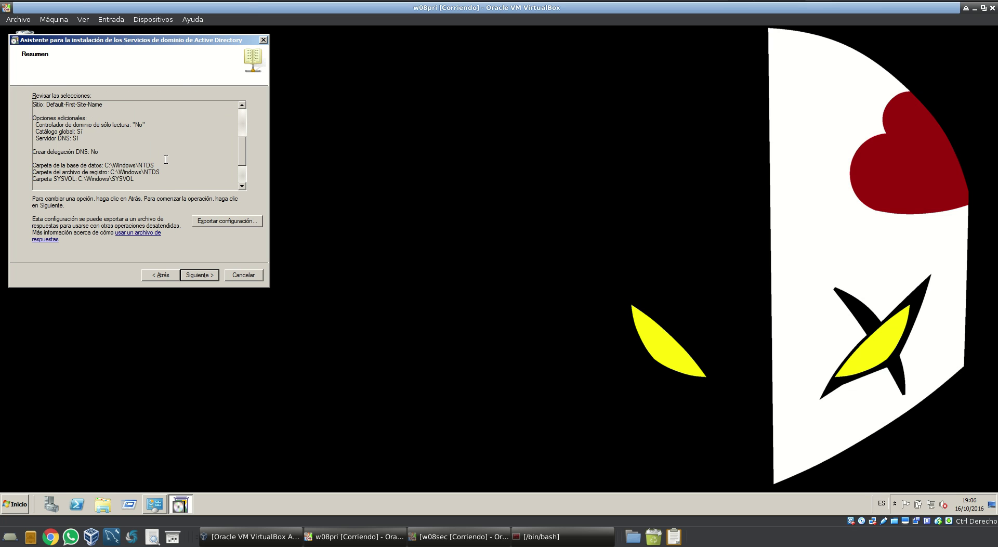
scroll(166, 159, down, 3)
scroll(169, 159, up, 7)
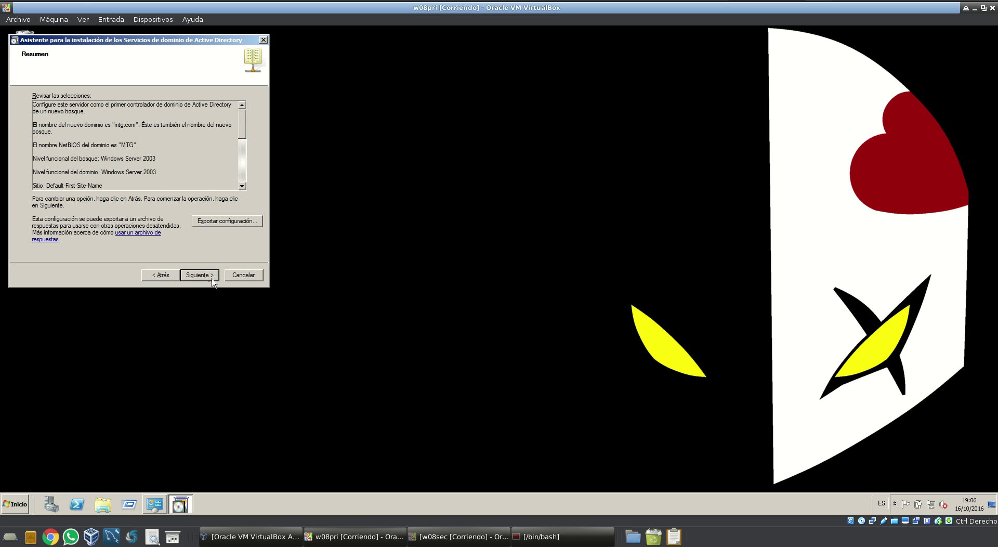
click(204, 274)
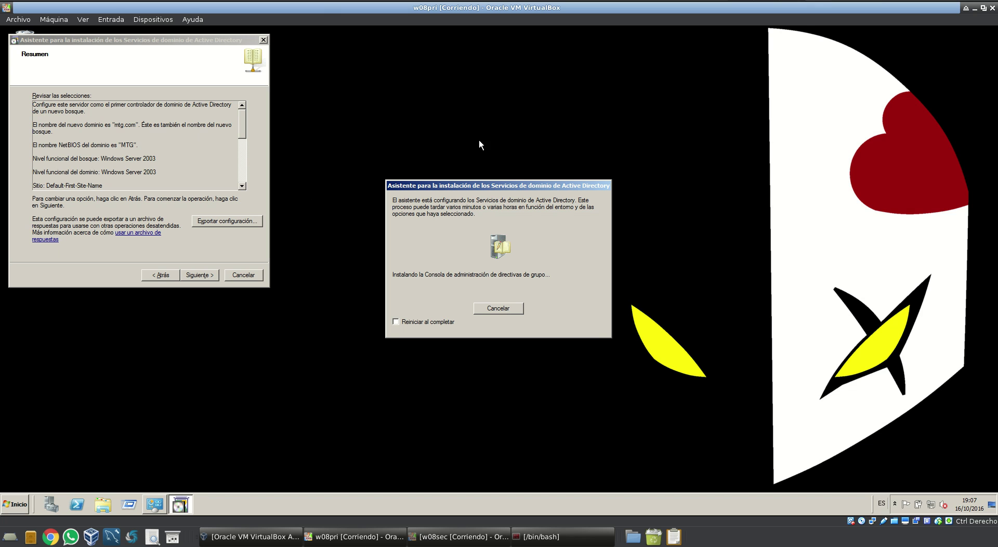
Finish the AD DS installation wizard once installation completes
click(846, 5)
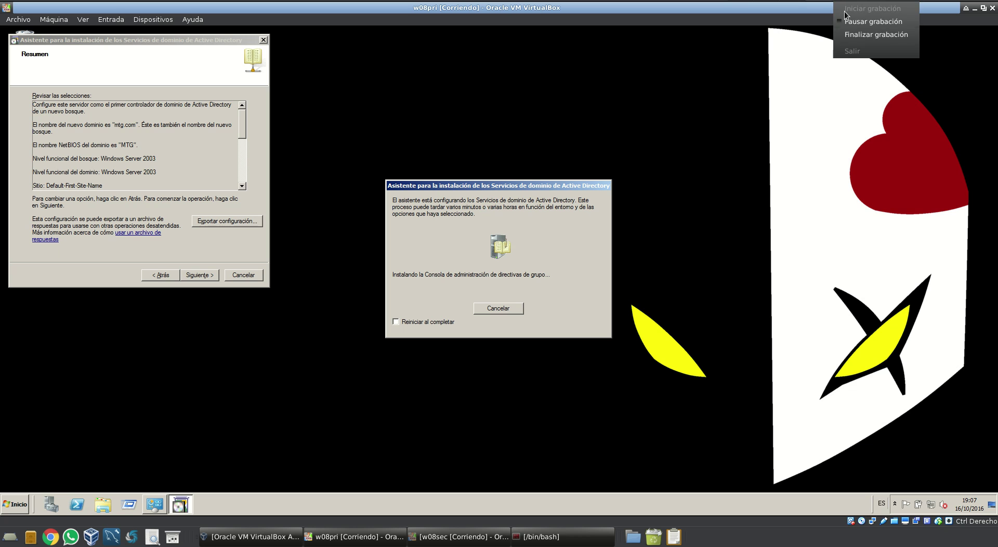
click(853, 23)
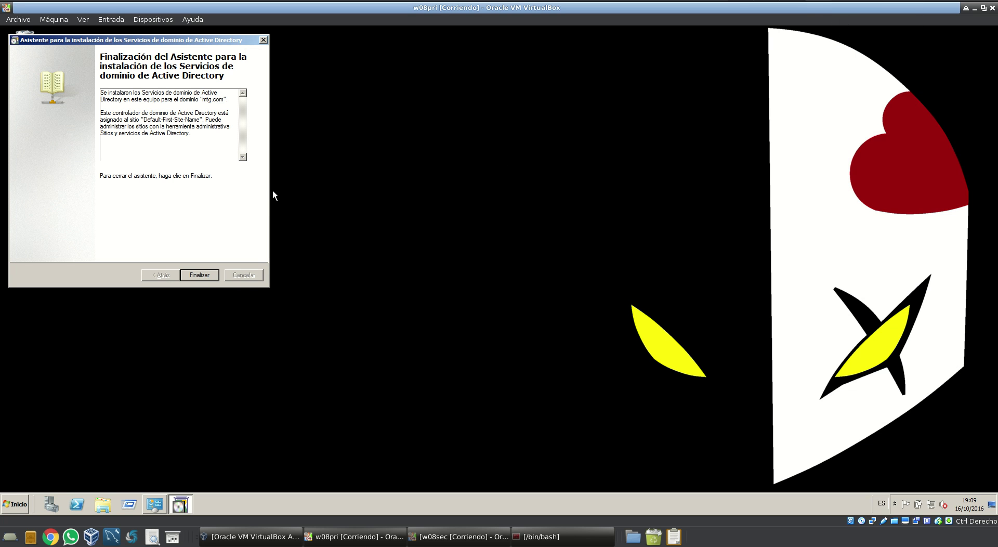
click(202, 277)
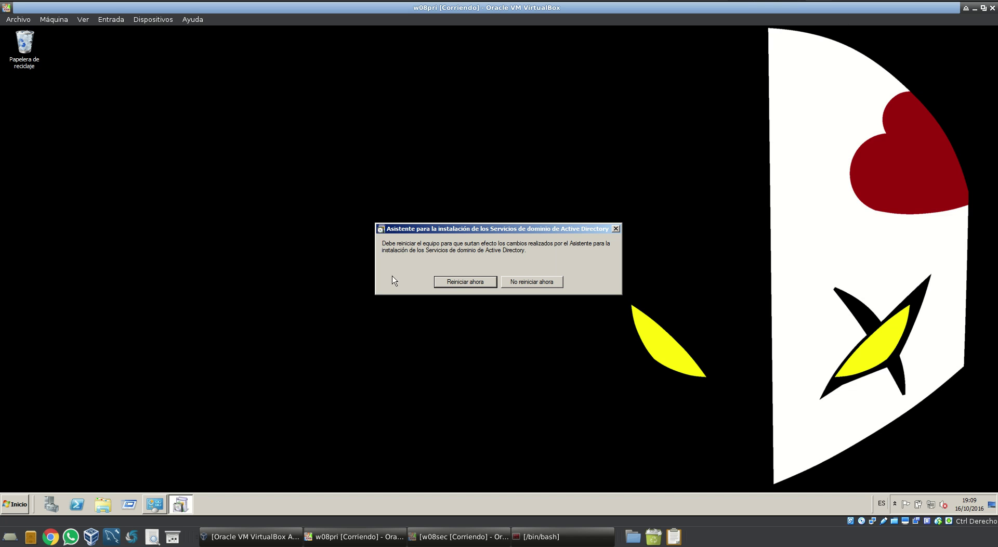
Restart the server now and sign back in with the MTG administrator password
click(448, 284)
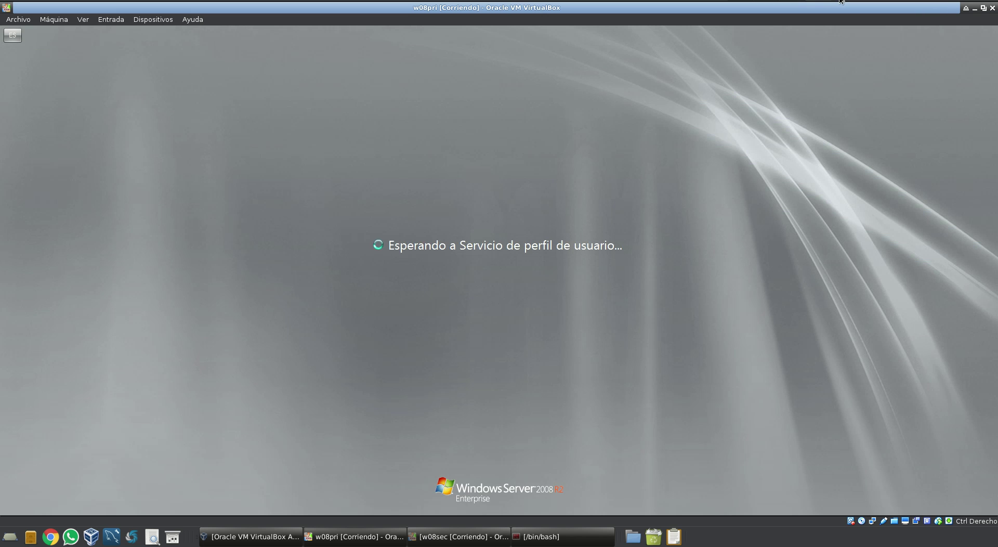
click(839, 3)
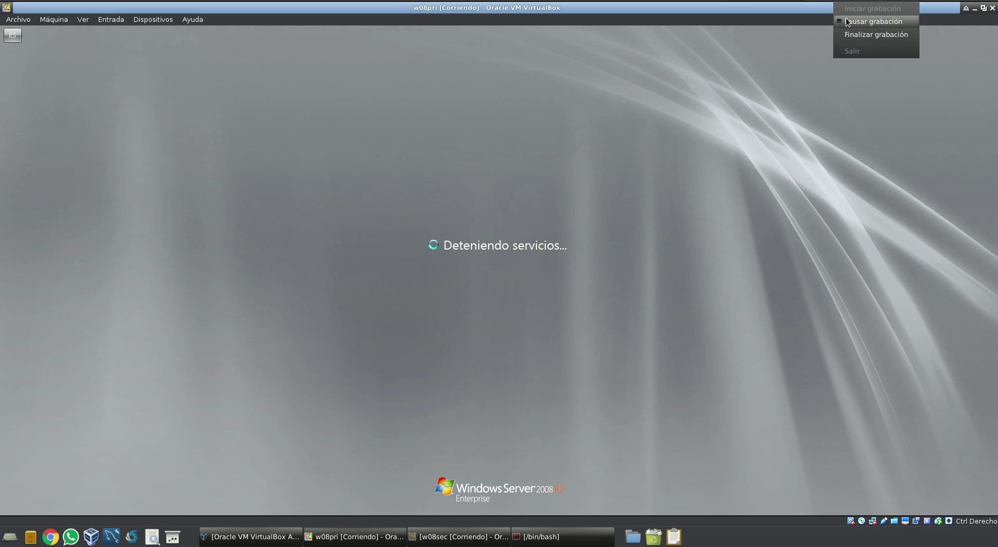
click(846, 20)
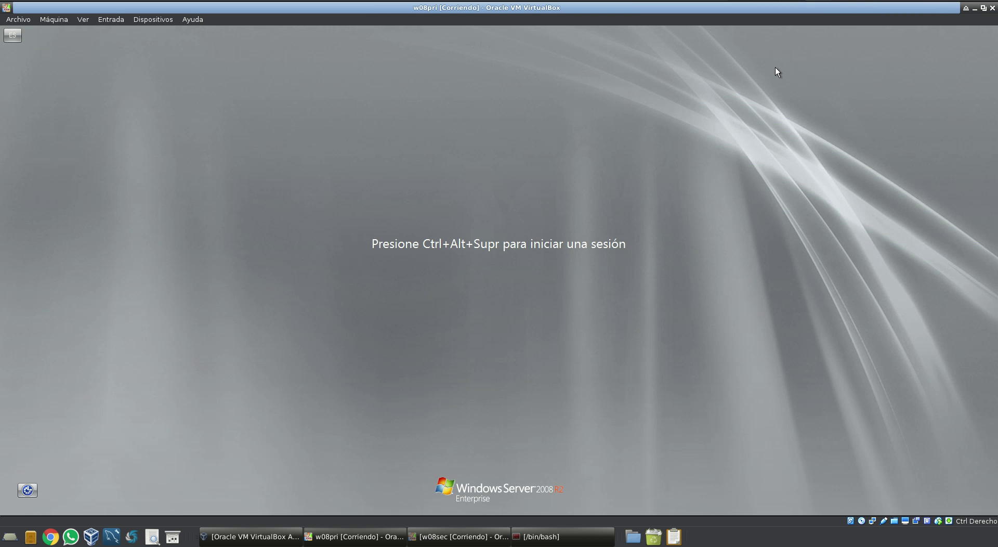
key(ctrl+alt+Delete)
text(•••)
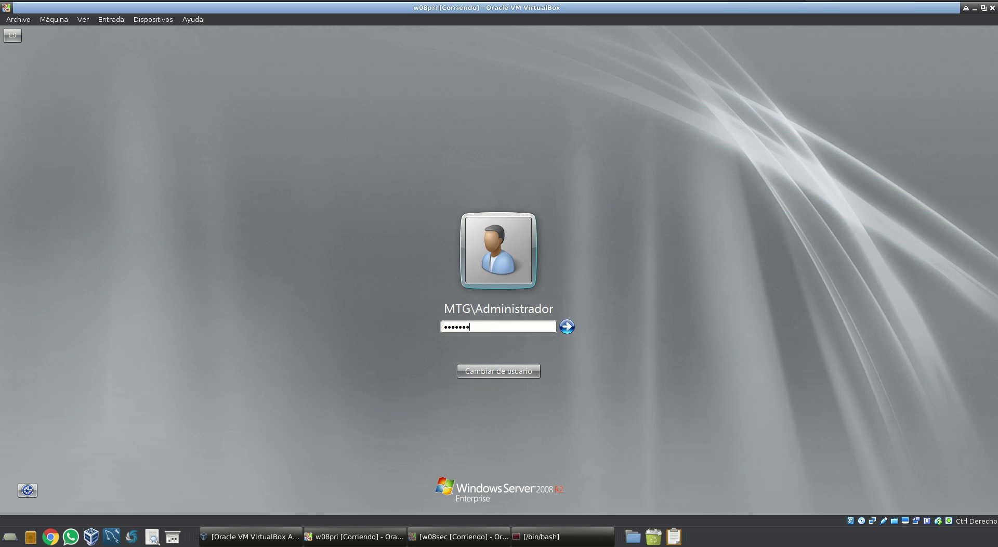
key(Return)
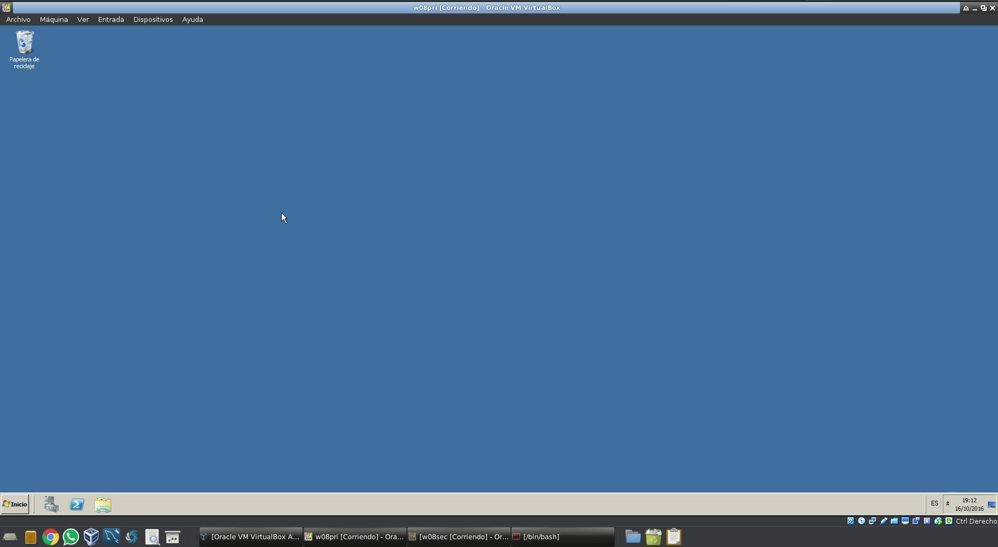
Dismiss the temporary-profile notice and view the computer's basic system information
click(15, 503)
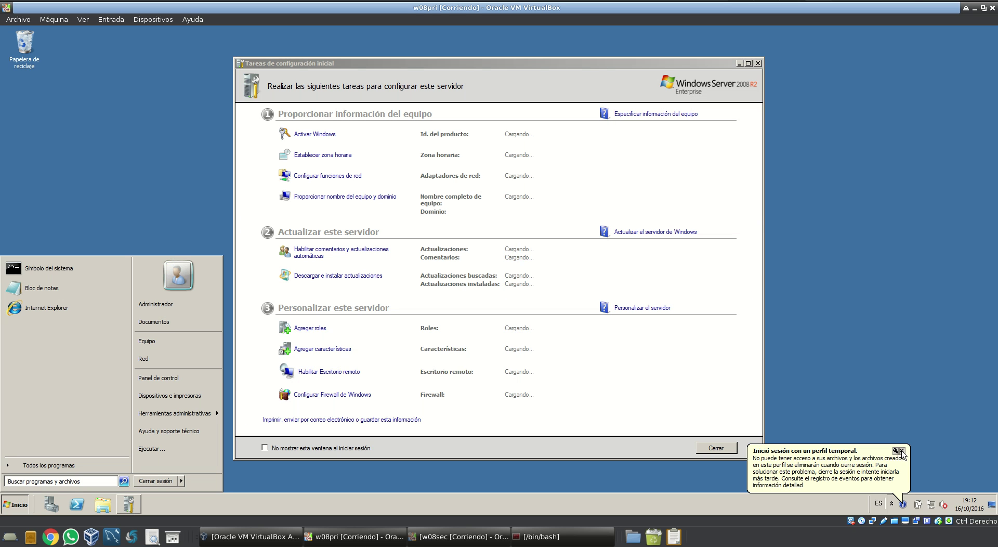
click(902, 451)
click(16, 503)
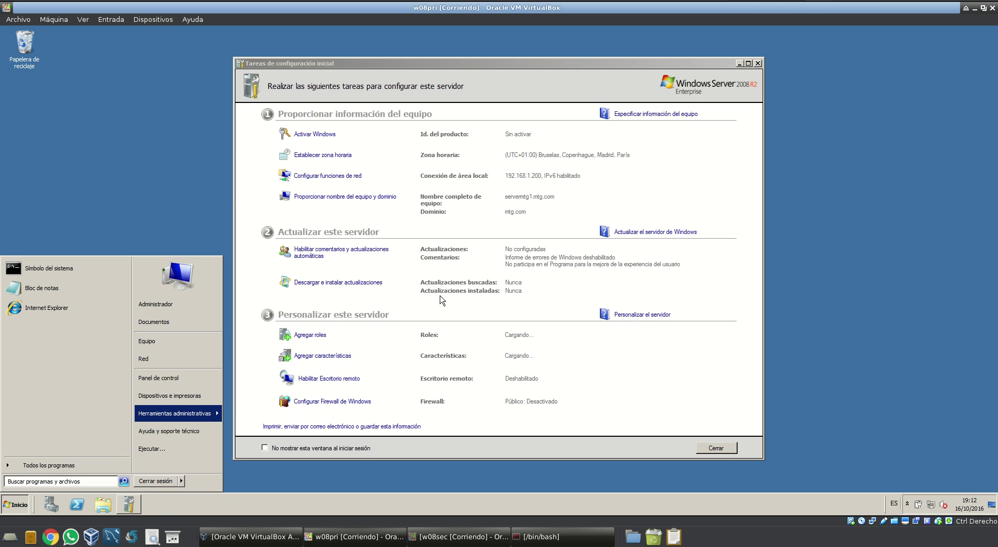
key(super+Pause)
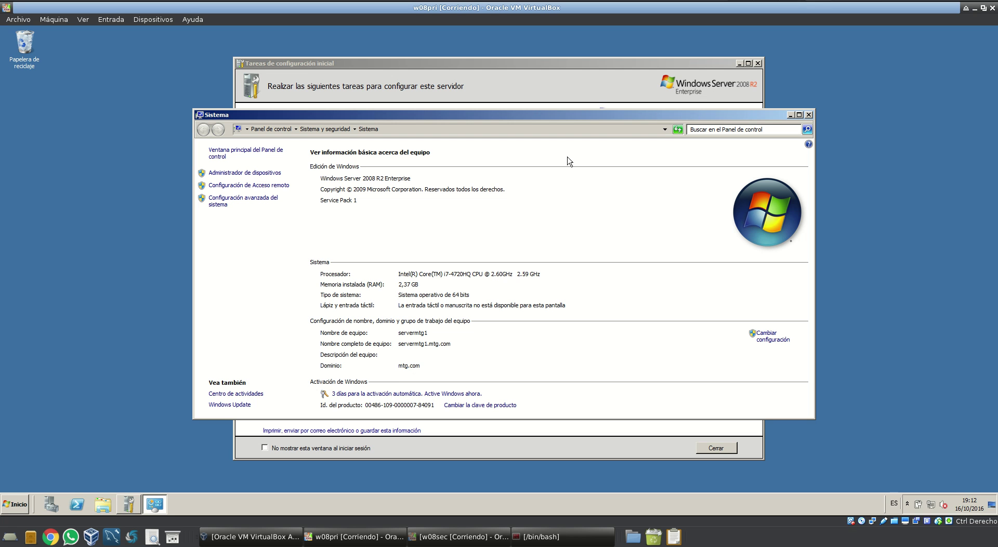
Review the TCP/IPv4 properties: 192.168.1.200, gateway 192.168.1.1, preferred DNS 127.0.0.1
click(14, 503)
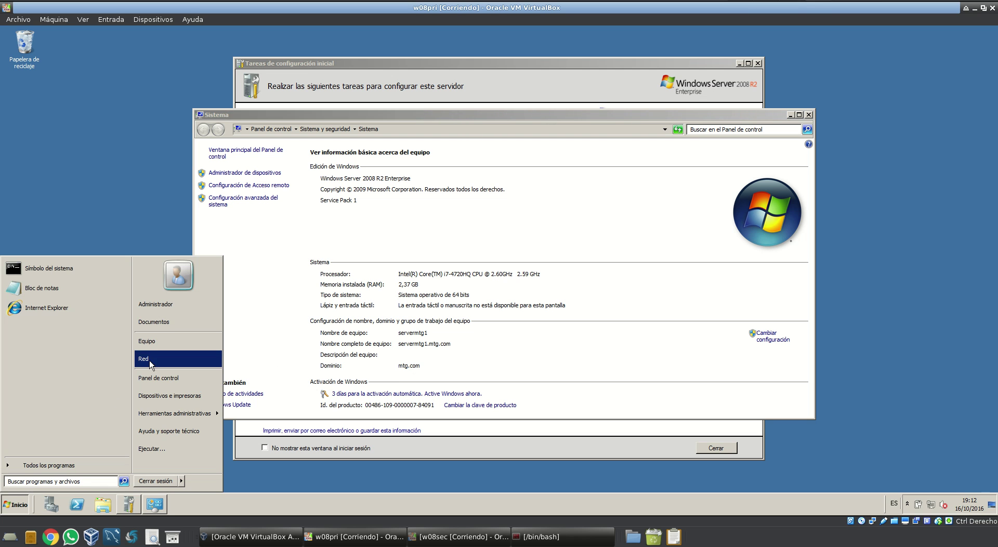
click(161, 369)
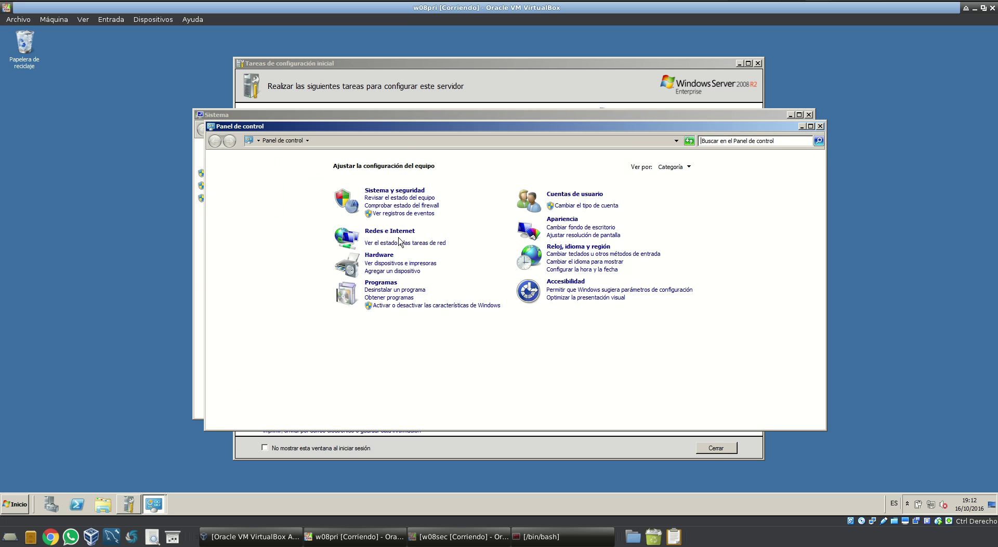
click(400, 243)
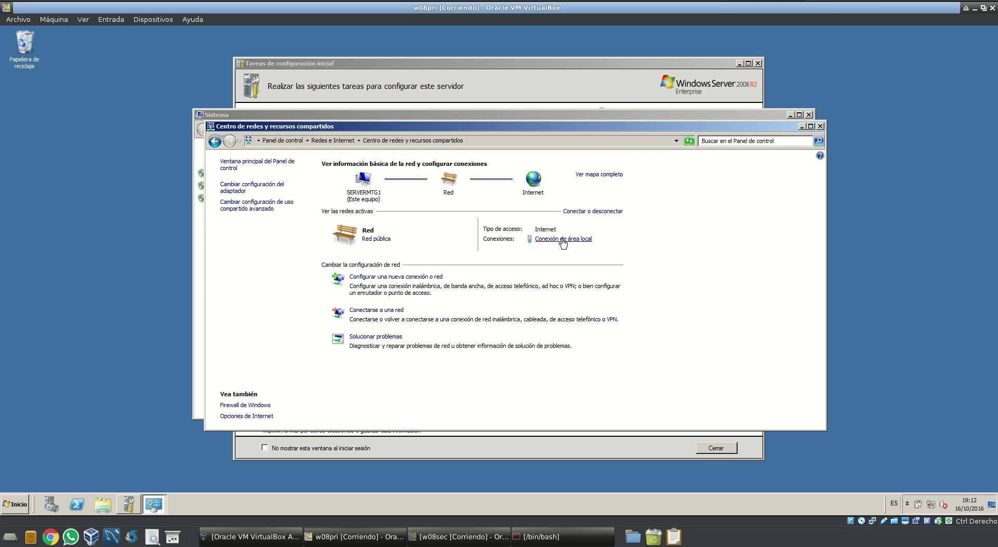
click(514, 243)
click(456, 347)
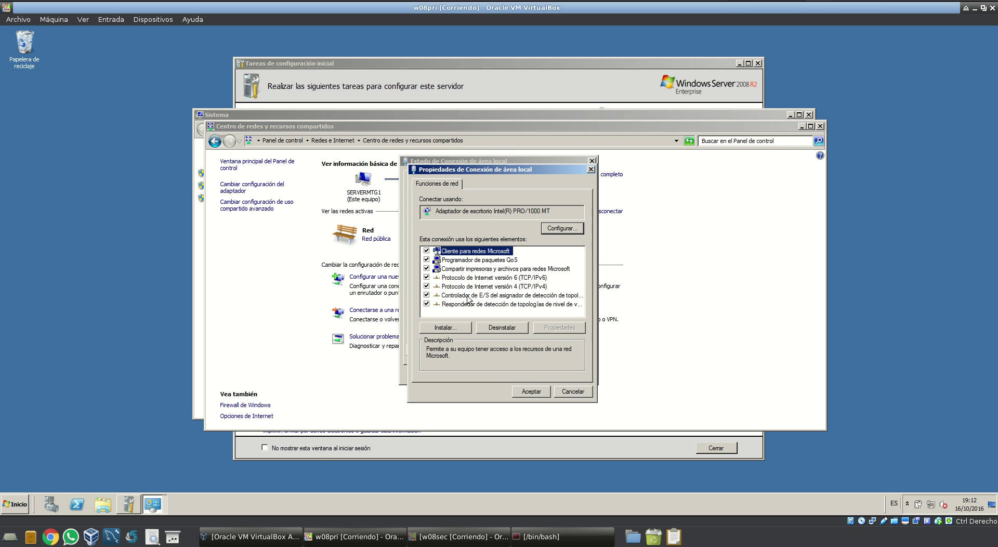
click(486, 288)
click(544, 327)
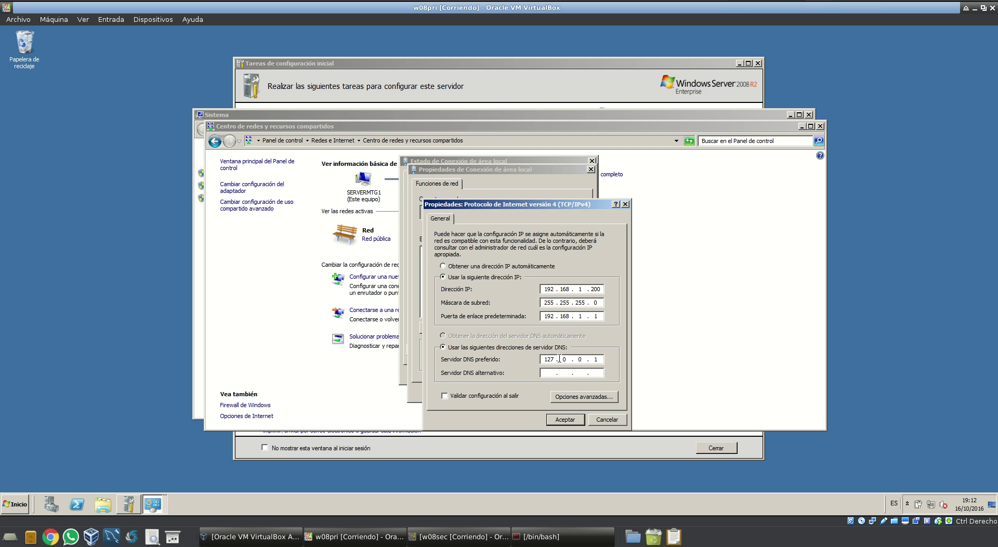
click(566, 419)
Close the connection windows and show mtg.com's Users container in Active Directory Users and Computers
click(542, 398)
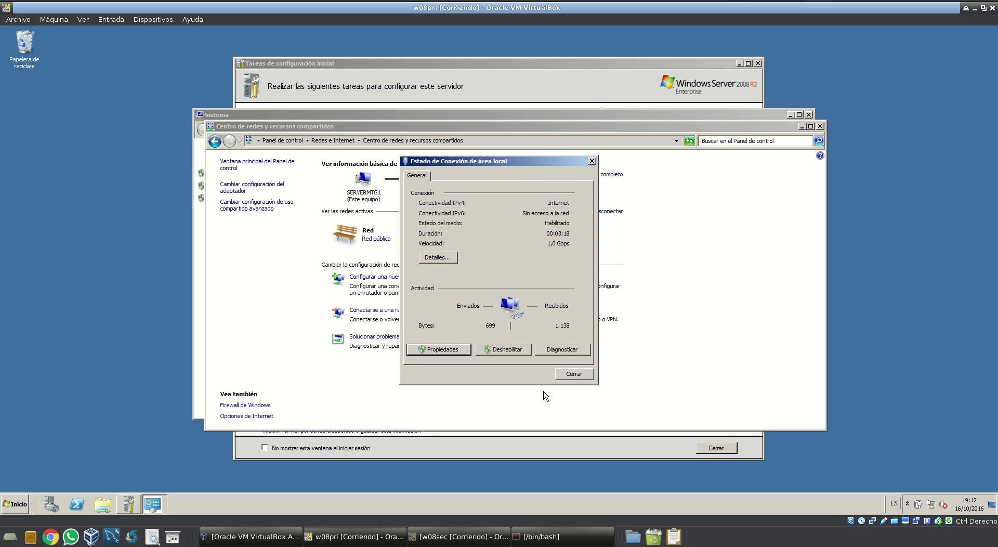
click(570, 377)
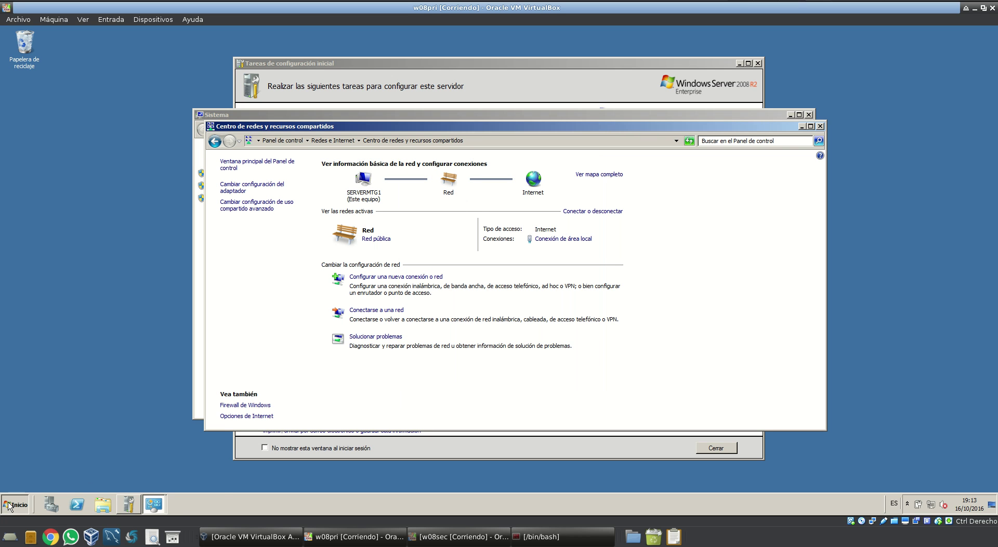
click(11, 505)
mouse_move(196, 413)
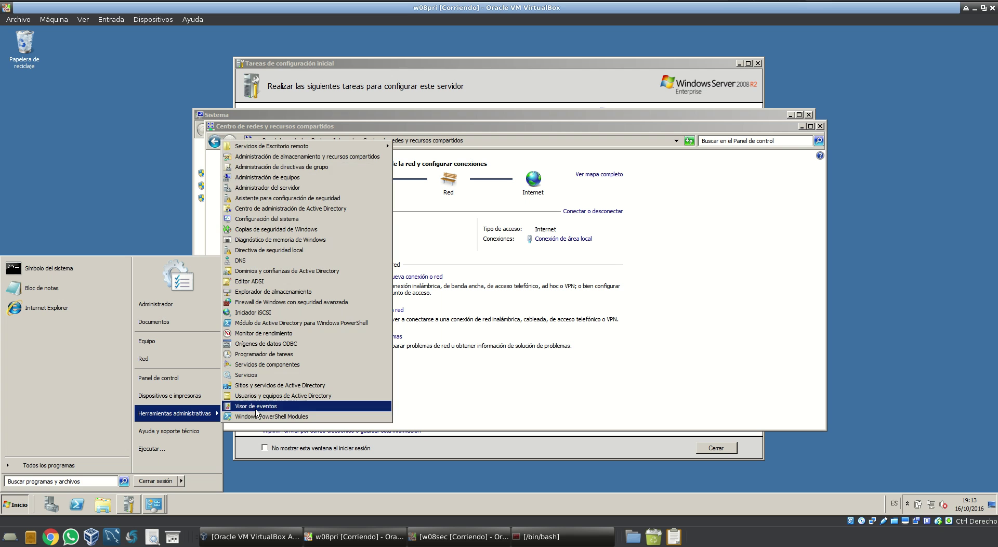
click(274, 396)
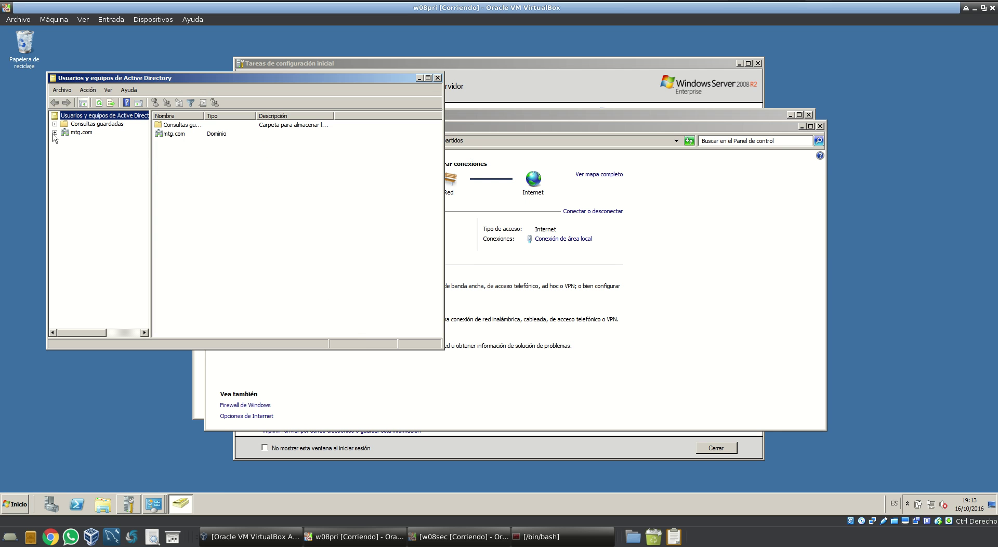
click(55, 133)
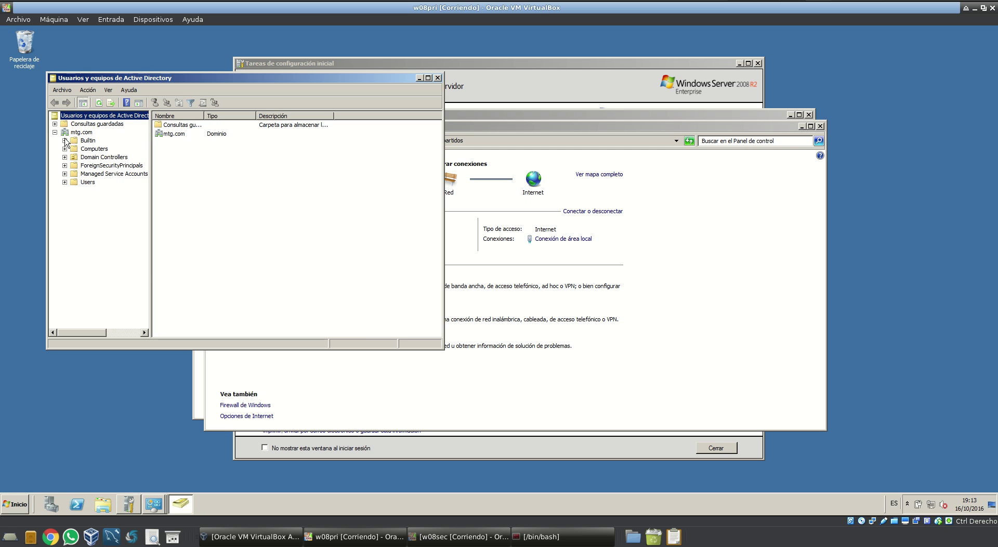
click(88, 183)
Create user mtg1 in Users with a never-expiring password, then switch to the w08sec VM
right_click(198, 283)
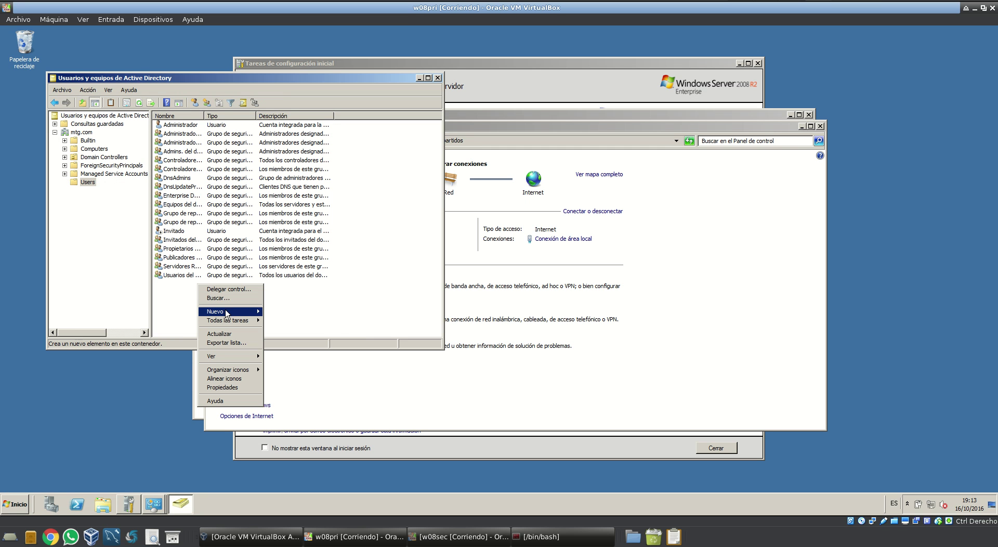
mouse_move(227, 314)
click(280, 373)
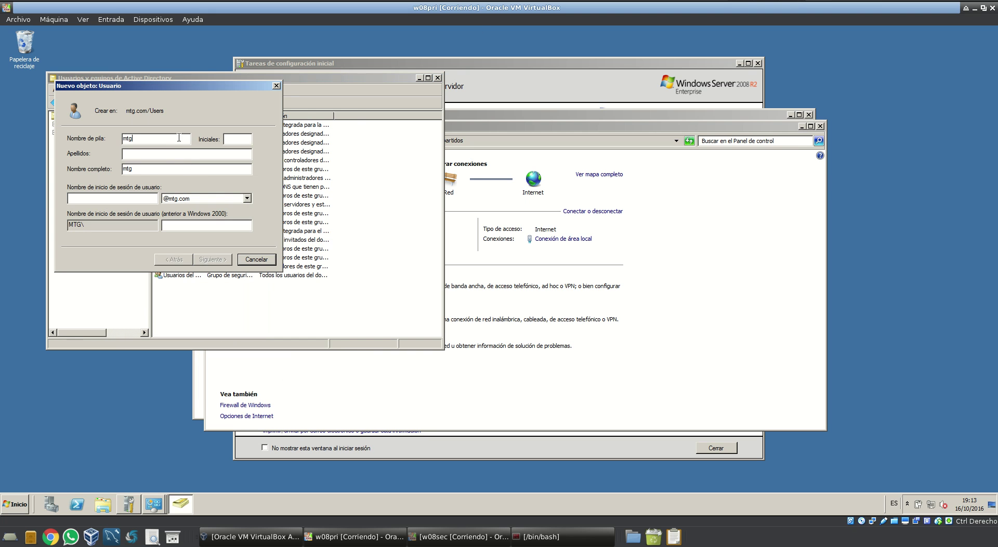
text(mtg1)
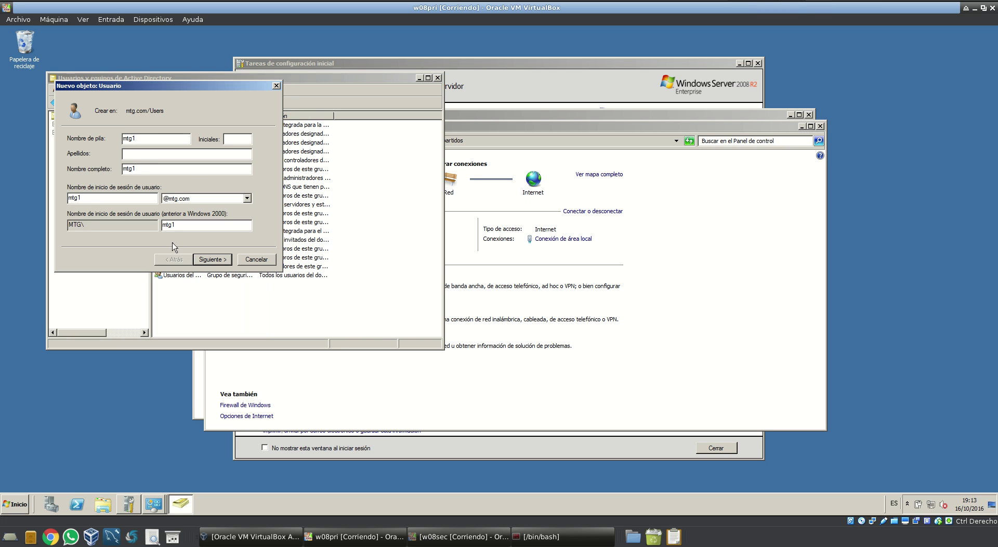
click(205, 259)
click(170, 175)
click(120, 199)
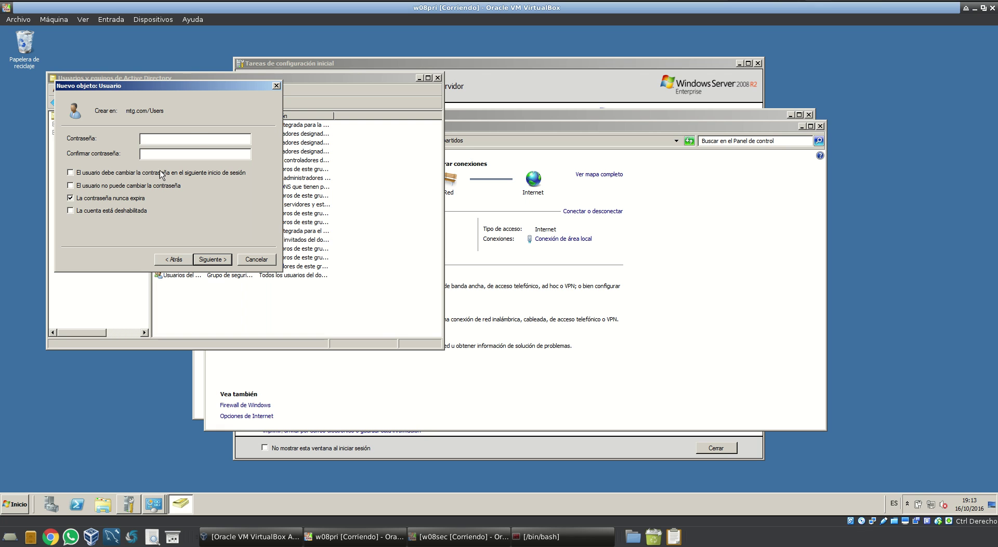
click(193, 143)
text(*************)
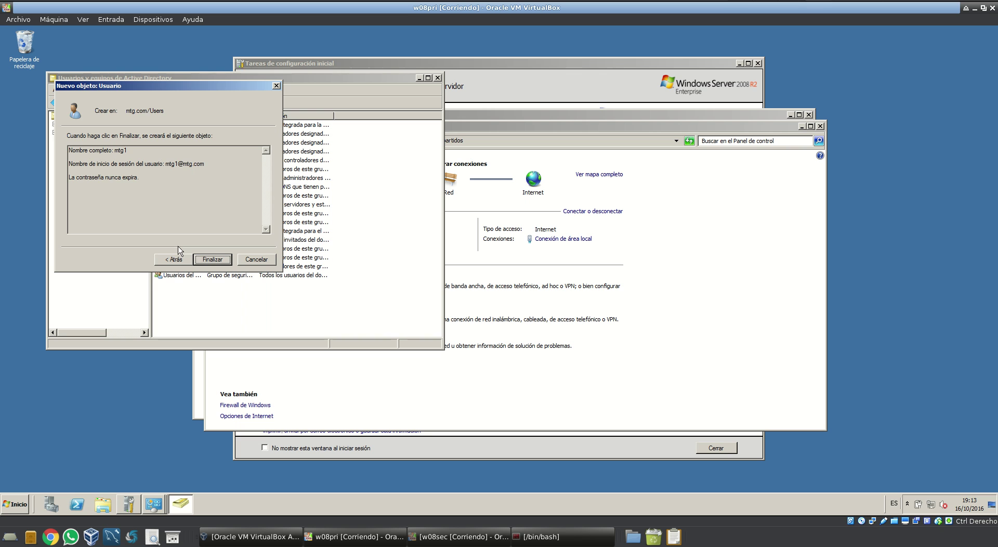
click(212, 259)
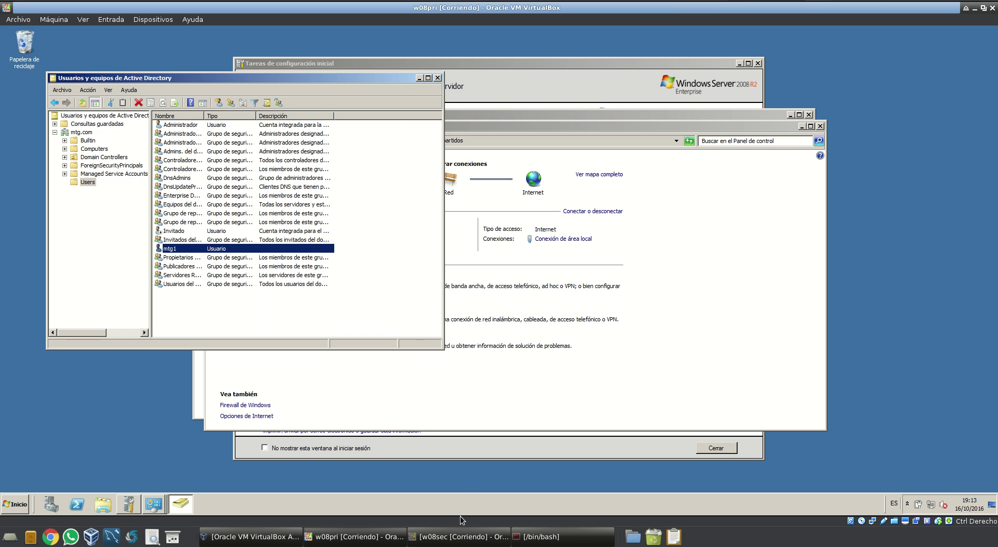
click(462, 537)
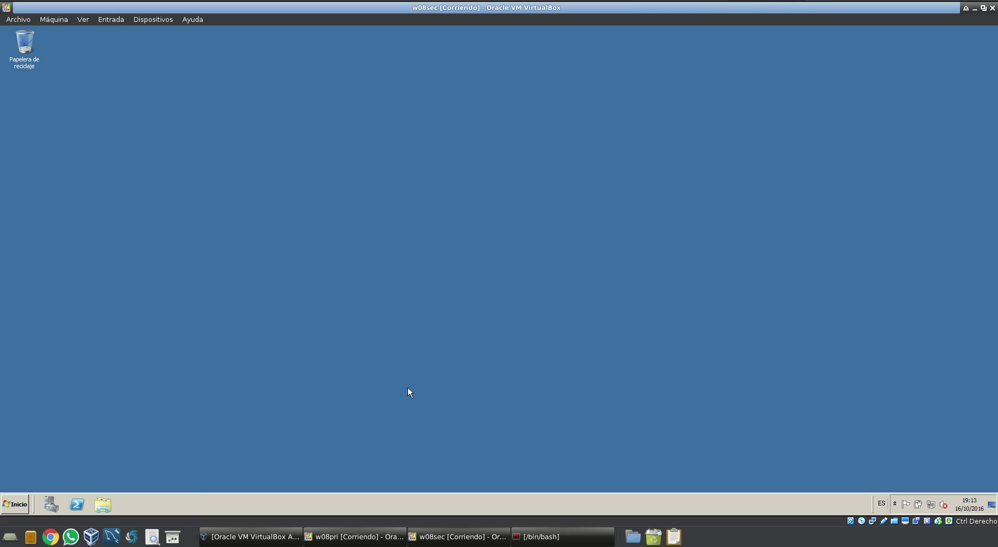
Set SERVERMTG2 to static IPv4 192.168.1.201, gateway 192.168.1.1, DNS 192.168.1.200, and close the windows
click(18, 507)
click(172, 378)
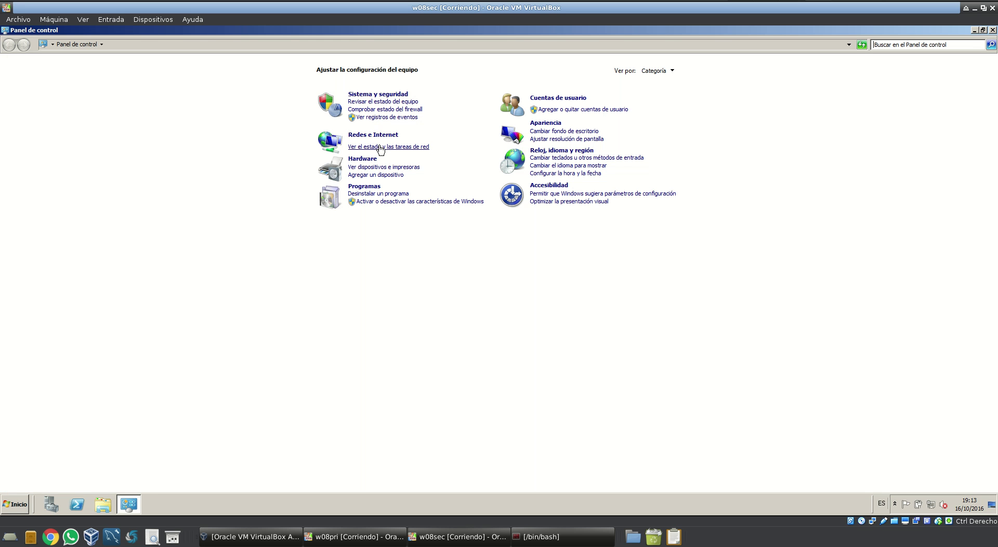
click(380, 148)
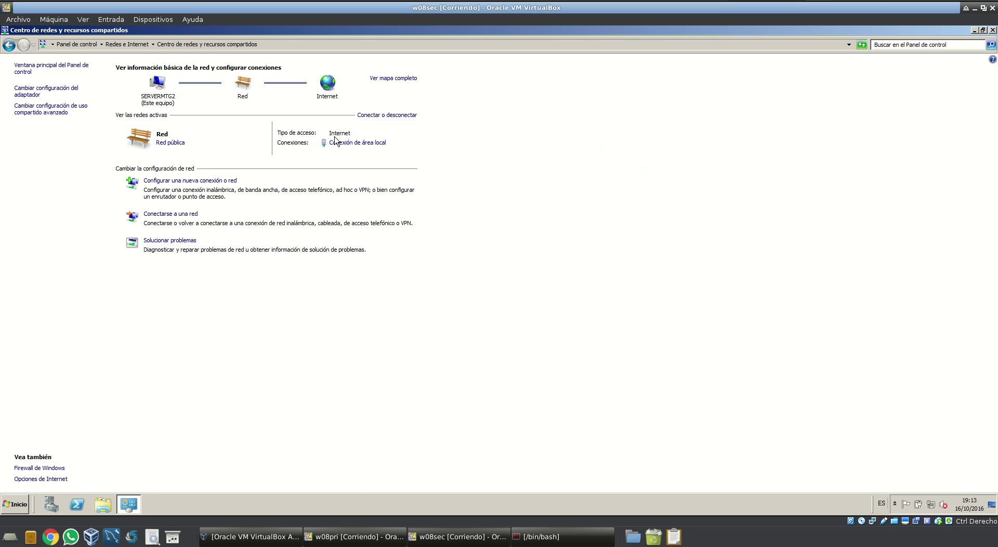
click(331, 138)
click(438, 350)
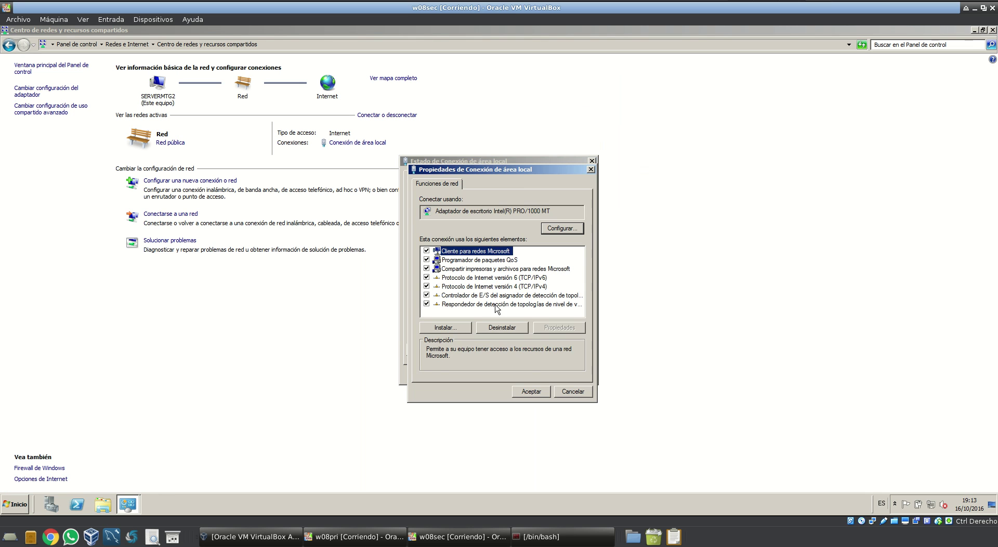
click(511, 287)
click(560, 327)
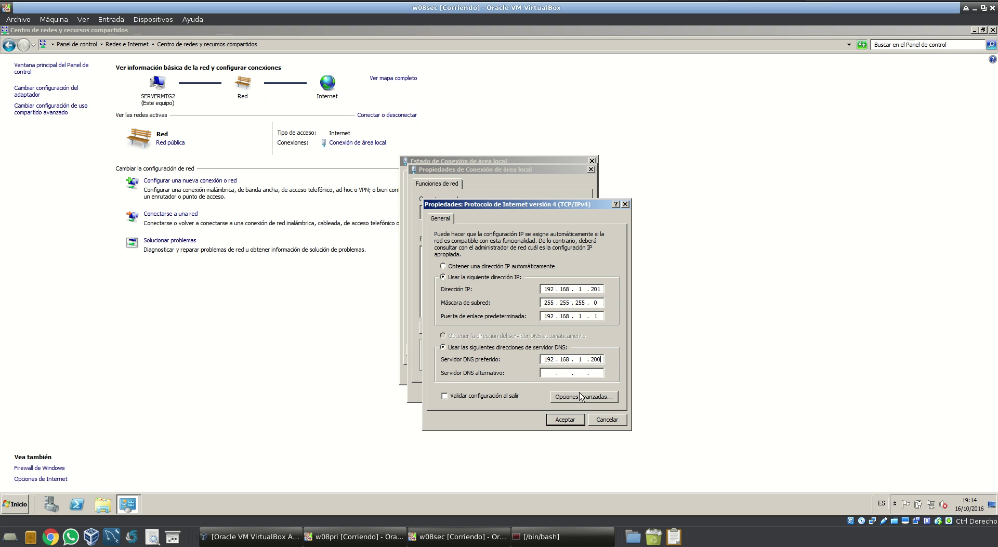
click(576, 419)
click(540, 396)
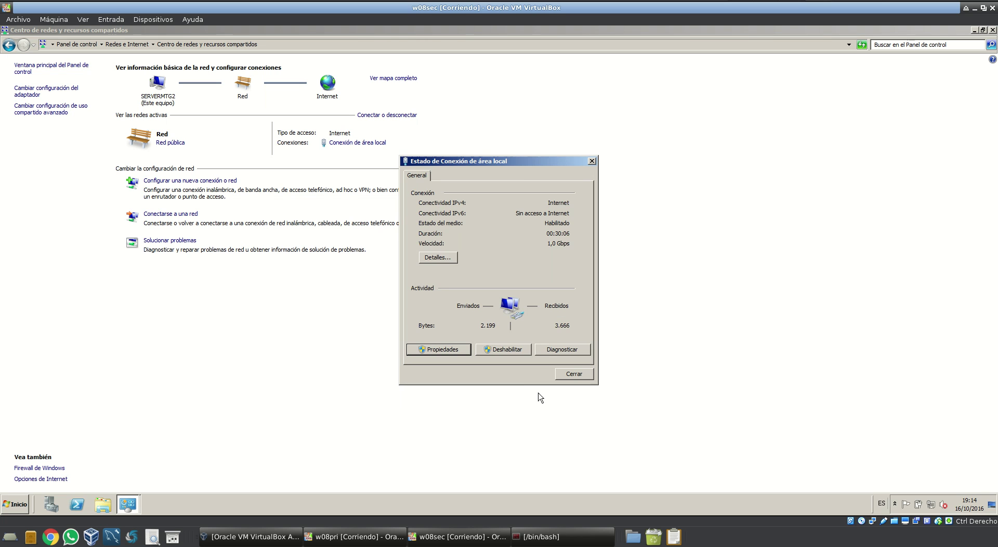
click(566, 372)
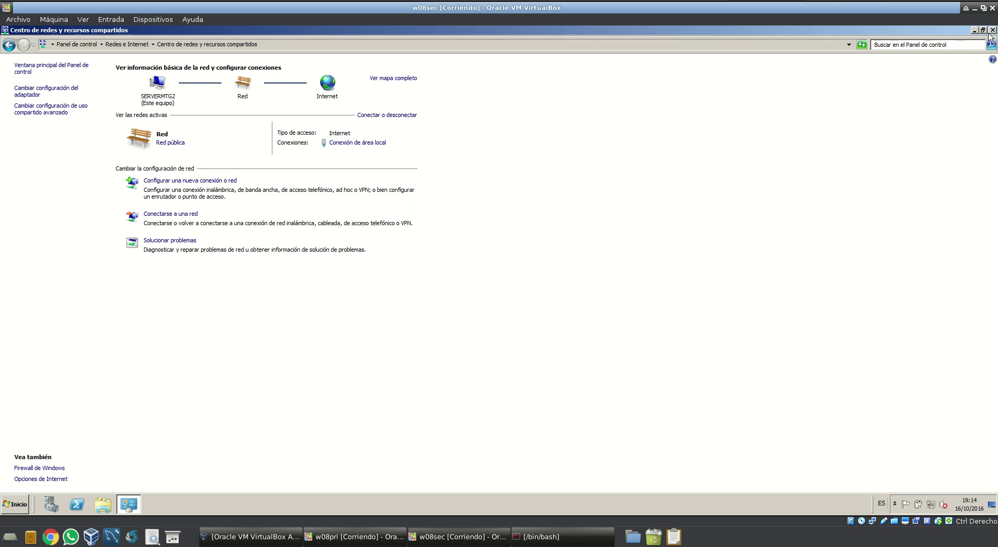
click(991, 30)
In the computer's system properties, set servermtg2 to be a member of domain mtg.com
click(20, 505)
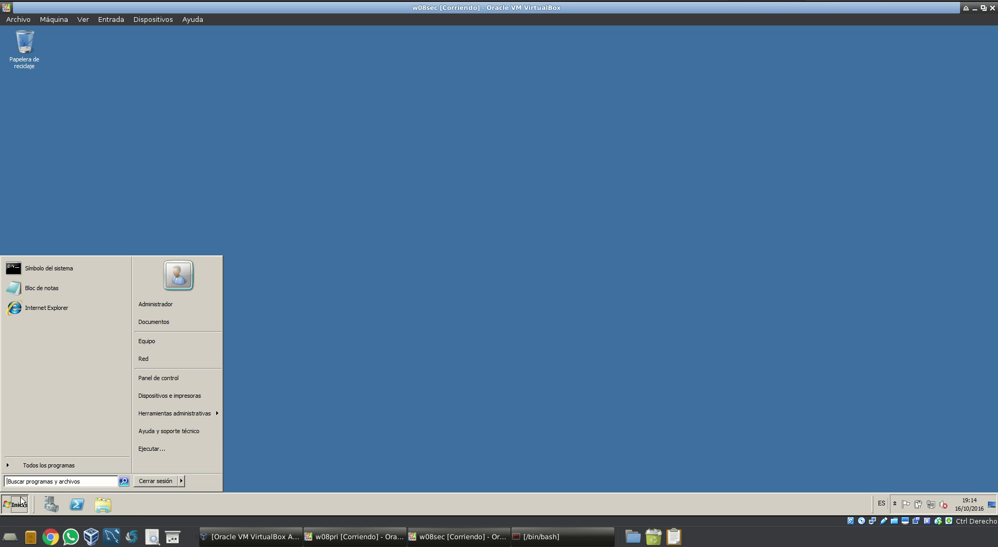
right_click(184, 347)
click(220, 419)
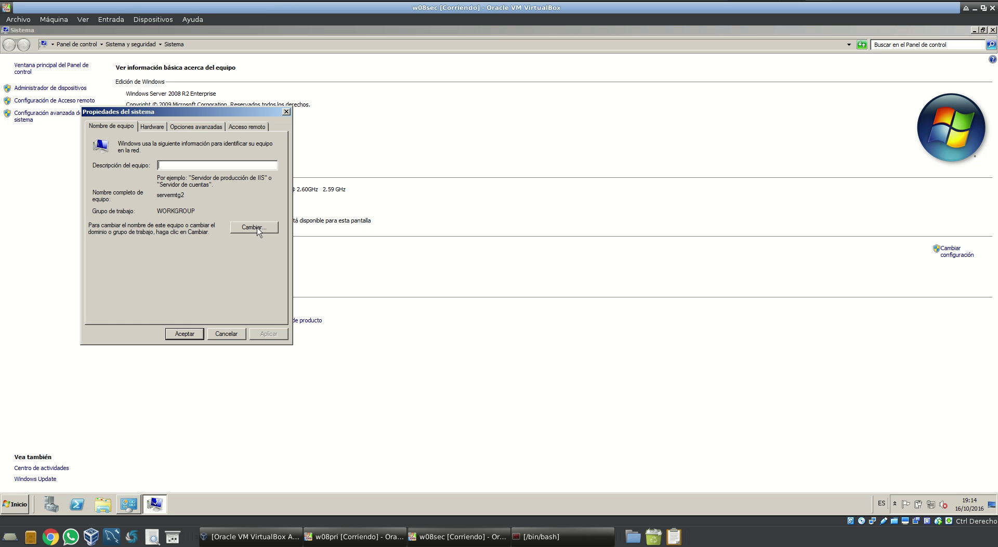
click(255, 228)
click(120, 245)
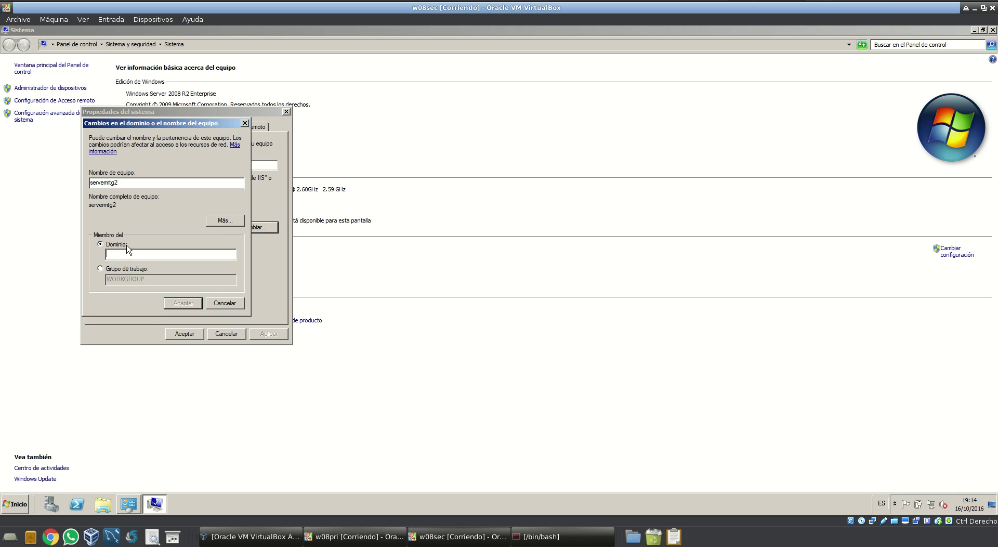
text(mtg)
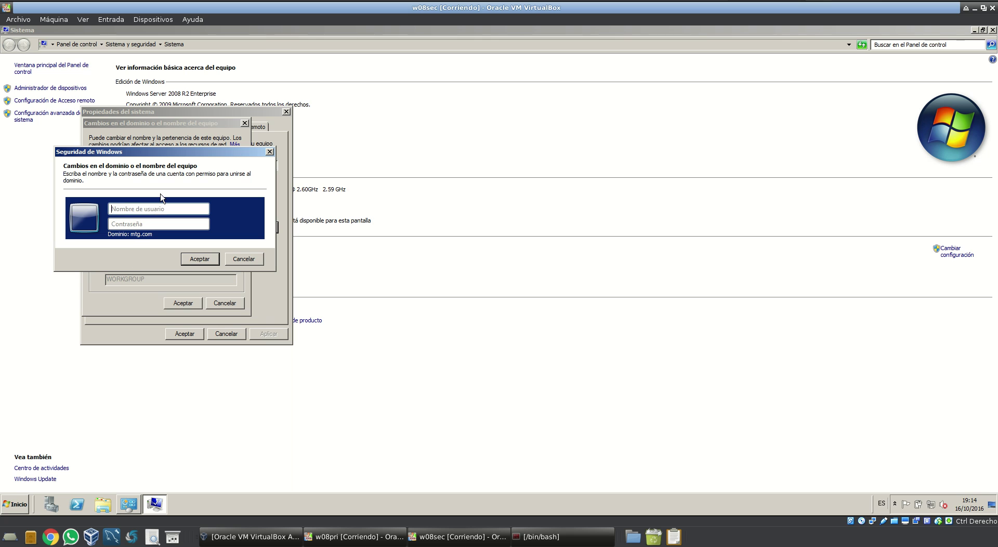
Submit the domain administrator's credentials to join, then switch to the w08pri VM
click(167, 208)
click(159, 223)
text(•)
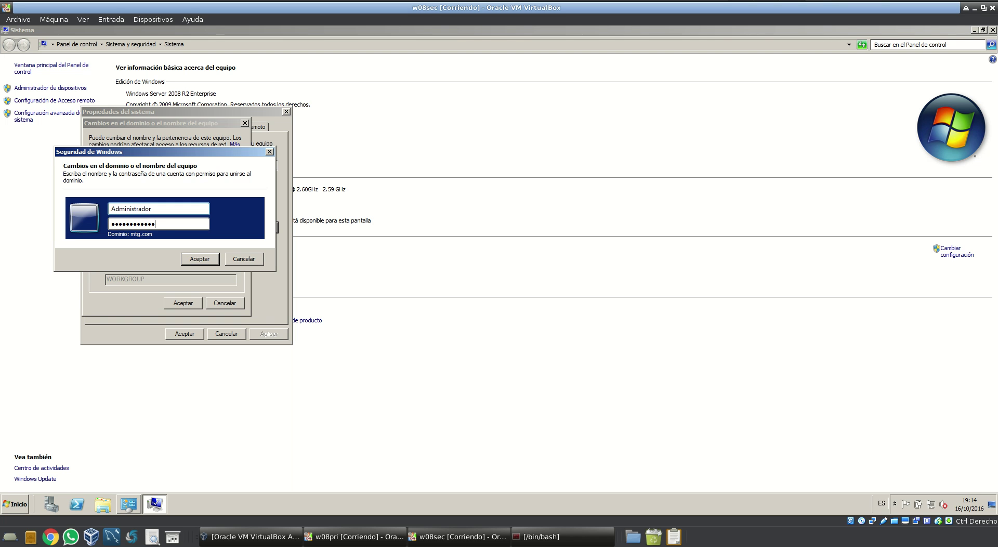
key(Return)
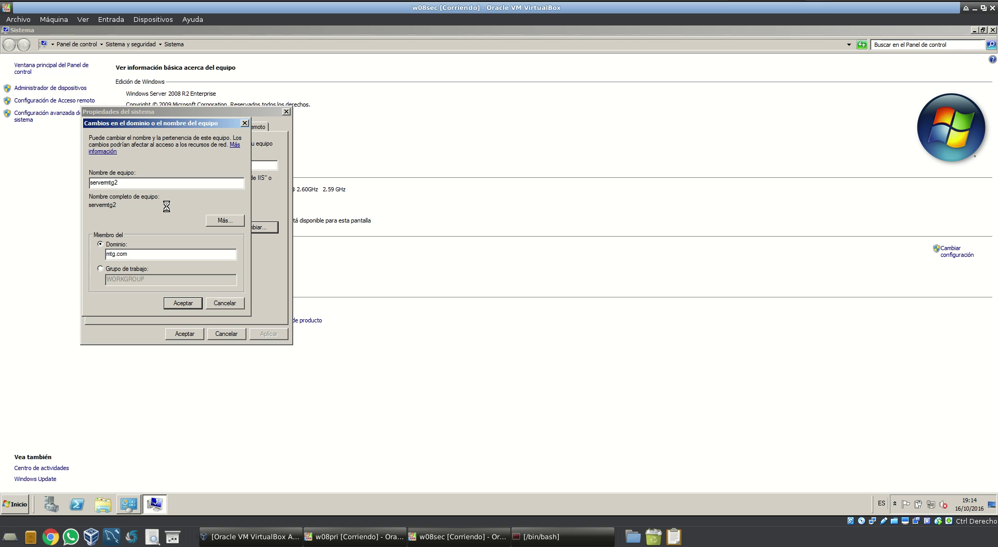
click(356, 537)
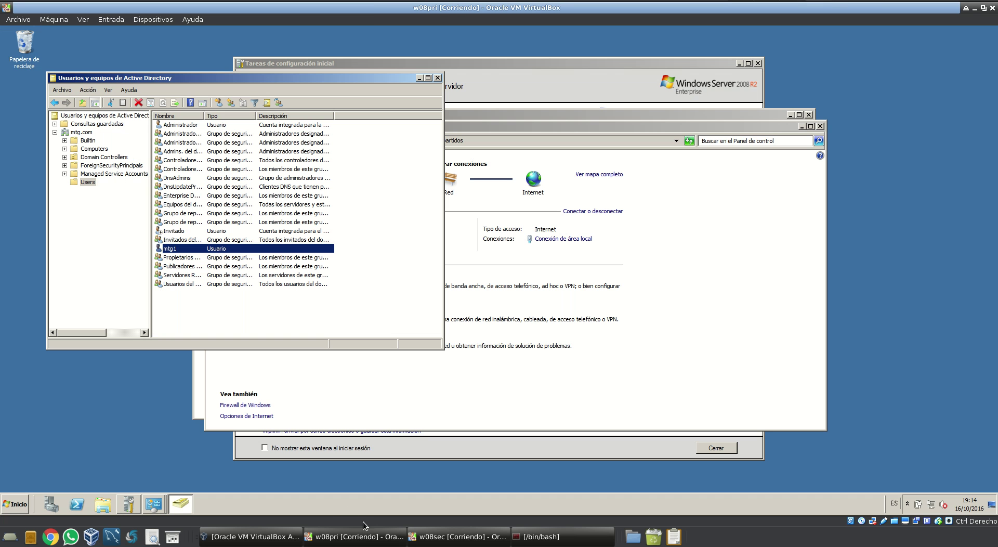
Add user mtg1 to the Administradores group in its Member Of properties
right_click(303, 250)
click(341, 366)
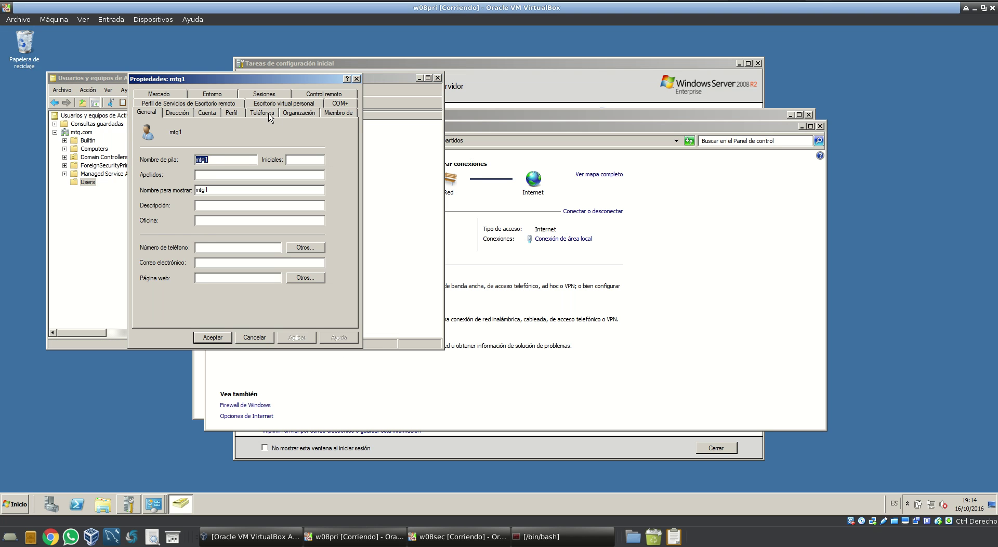
click(325, 114)
click(173, 236)
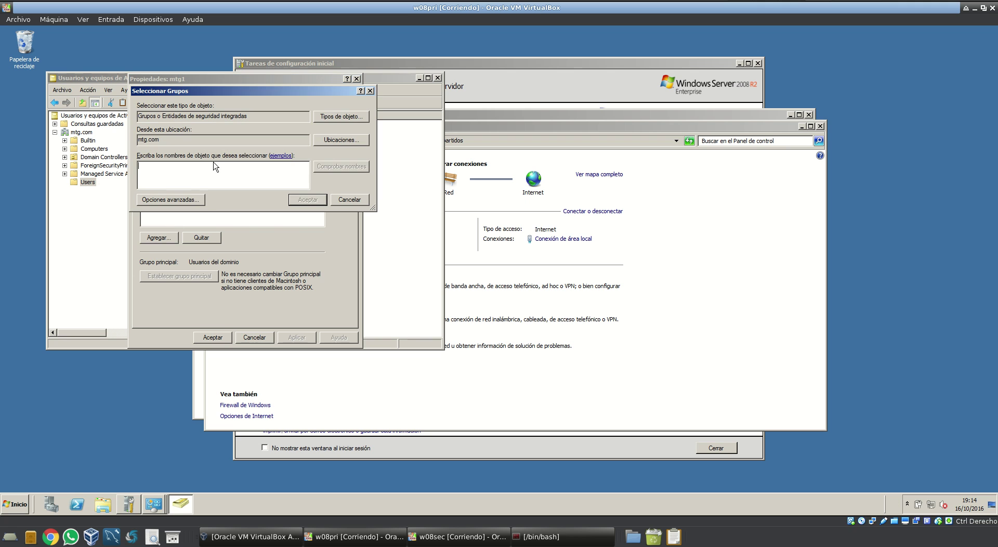
text(administradores)
click(358, 170)
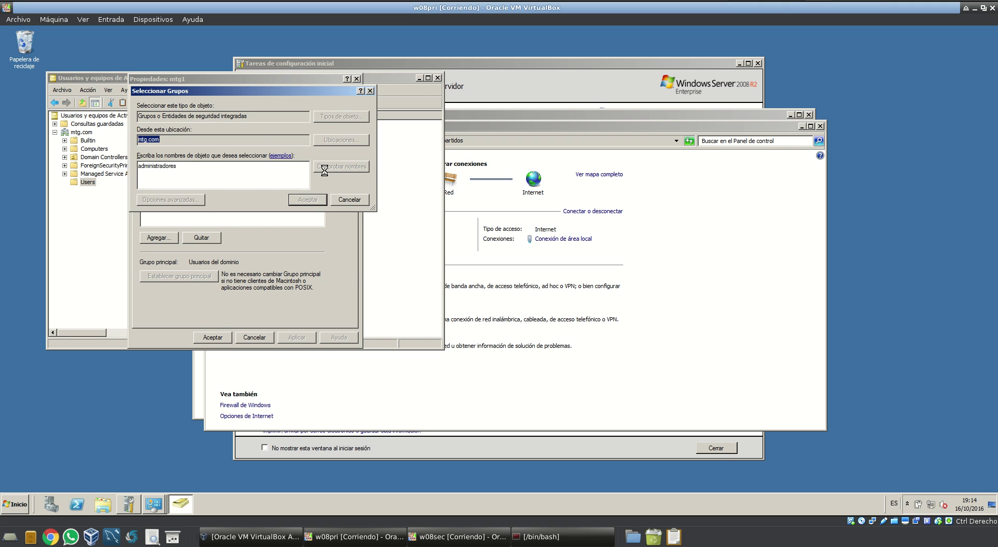
click(362, 265)
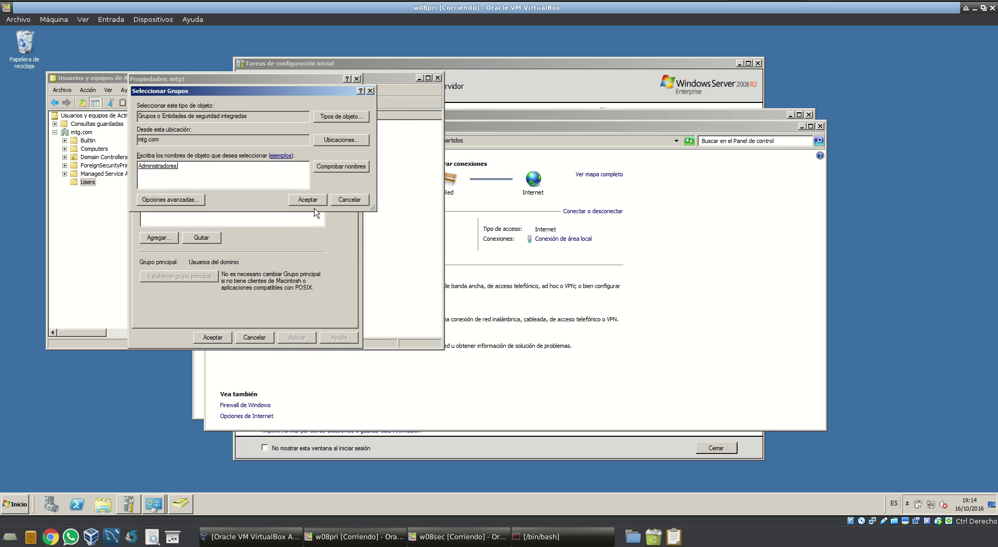
click(309, 200)
click(218, 338)
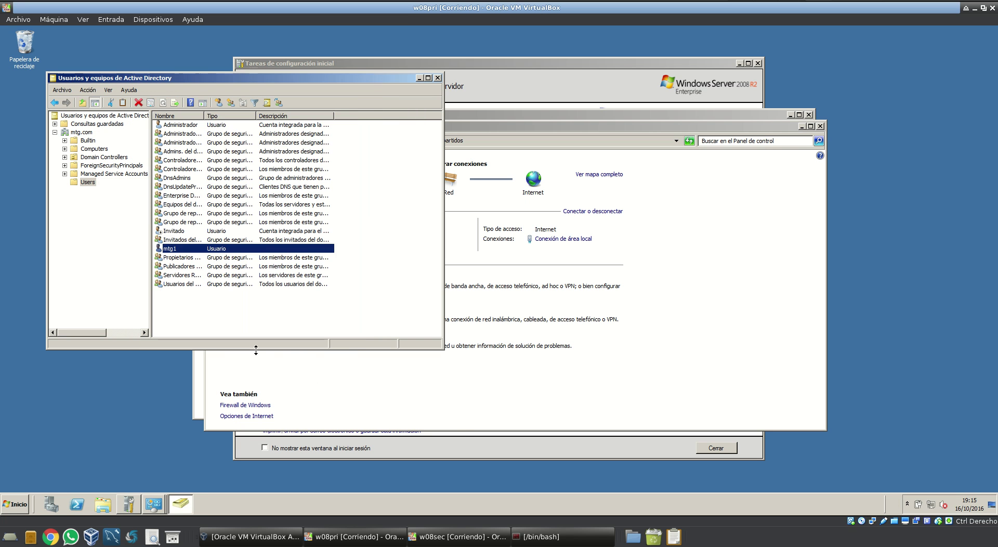
On w08sec, acknowledge the mtg.com join and restart-required messages, then restart now
click(439, 410)
click(418, 537)
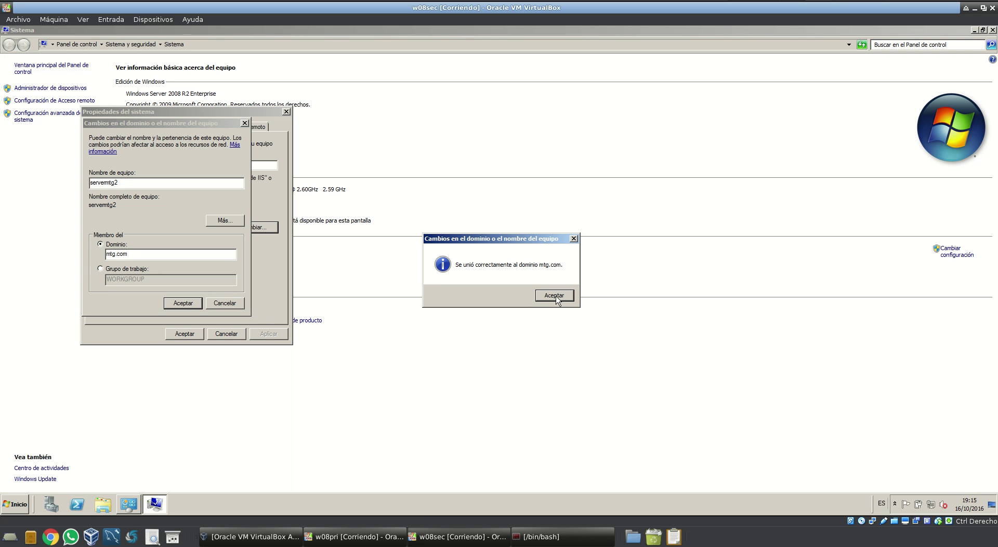
click(554, 295)
click(553, 276)
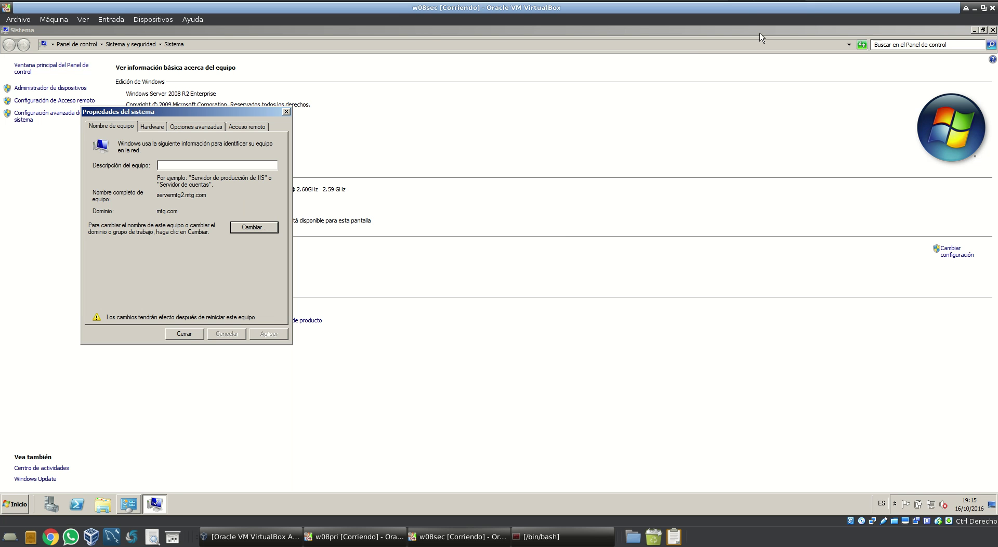
click(195, 333)
click(502, 271)
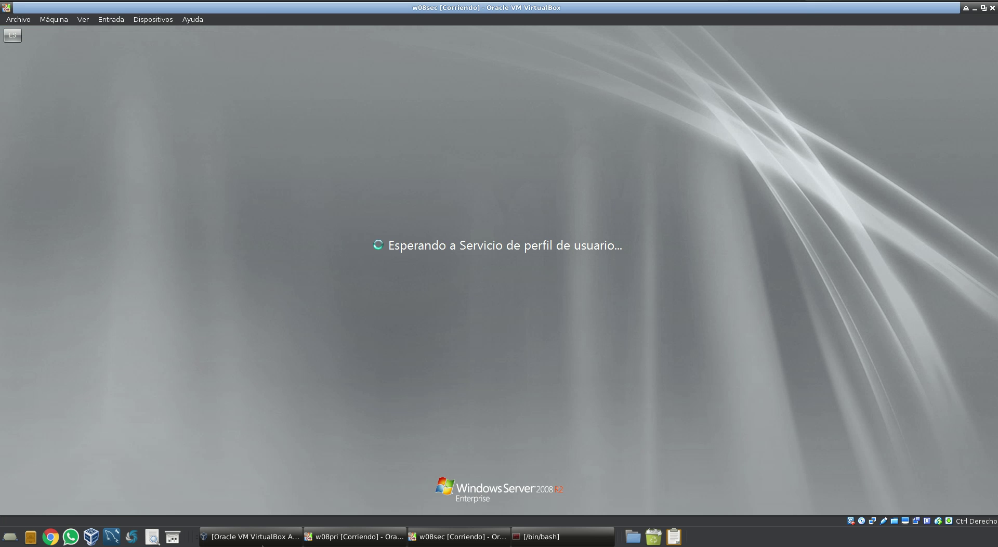
click(250, 536)
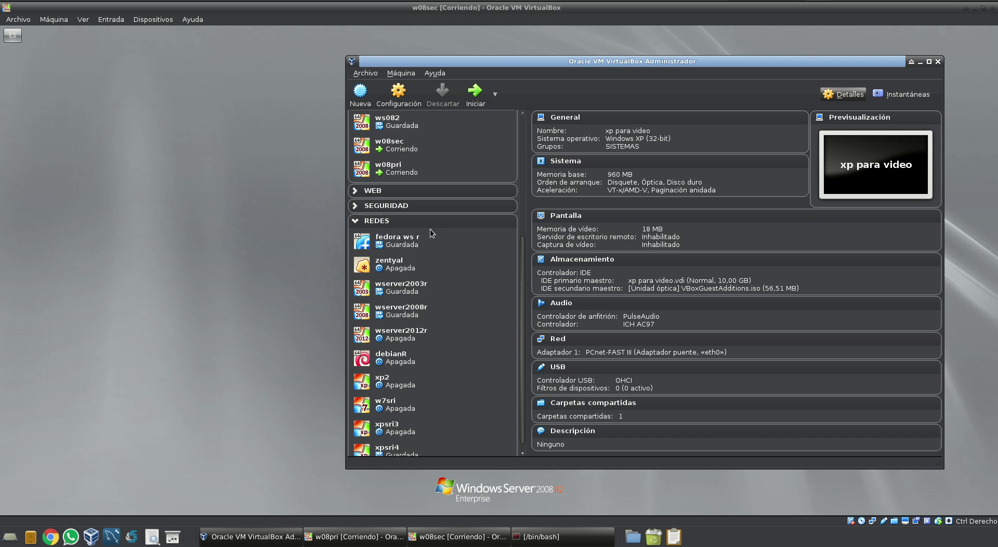
Start the 'xp para video' virtual machine and dismiss the keyboard auto-capture notice
scroll(431, 239, up, 2)
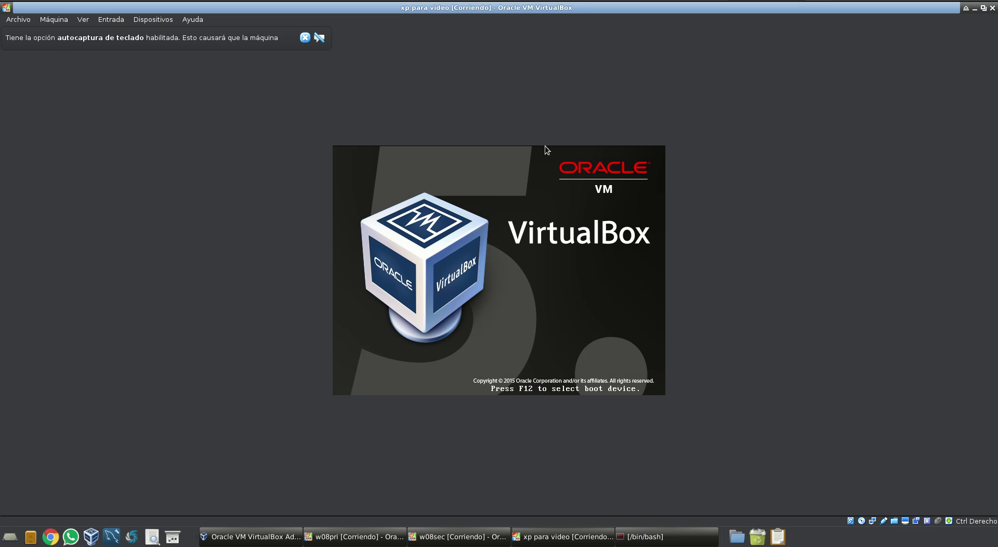
click(305, 39)
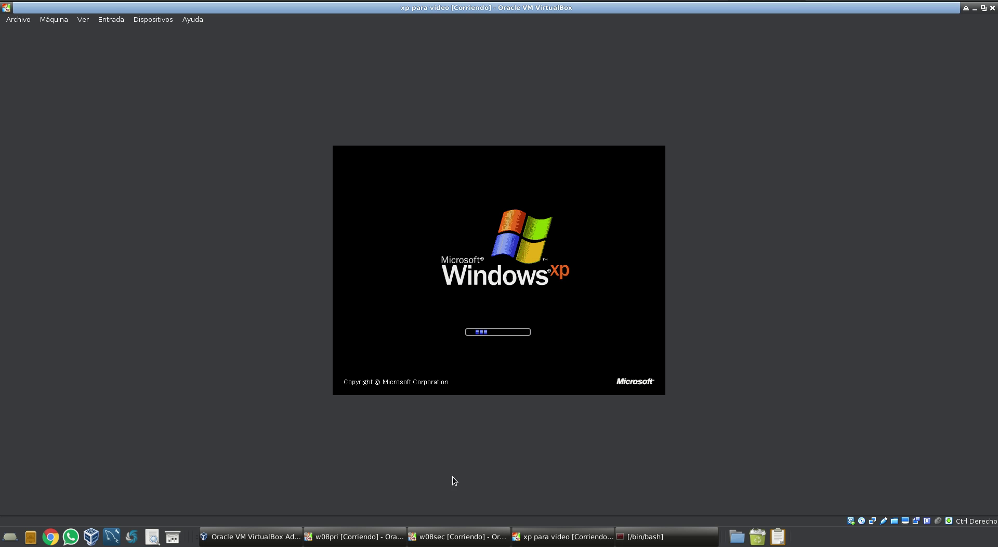
click(489, 538)
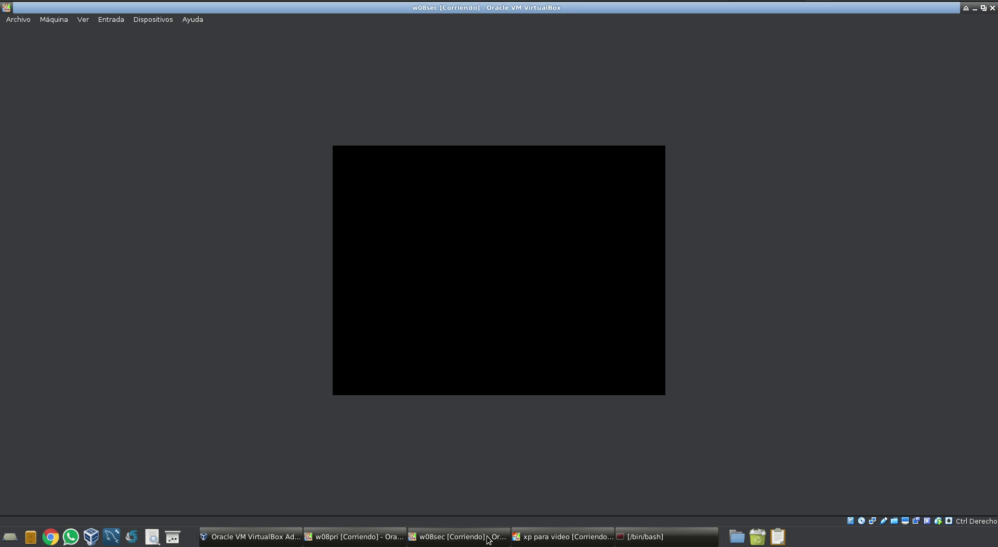
click(537, 539)
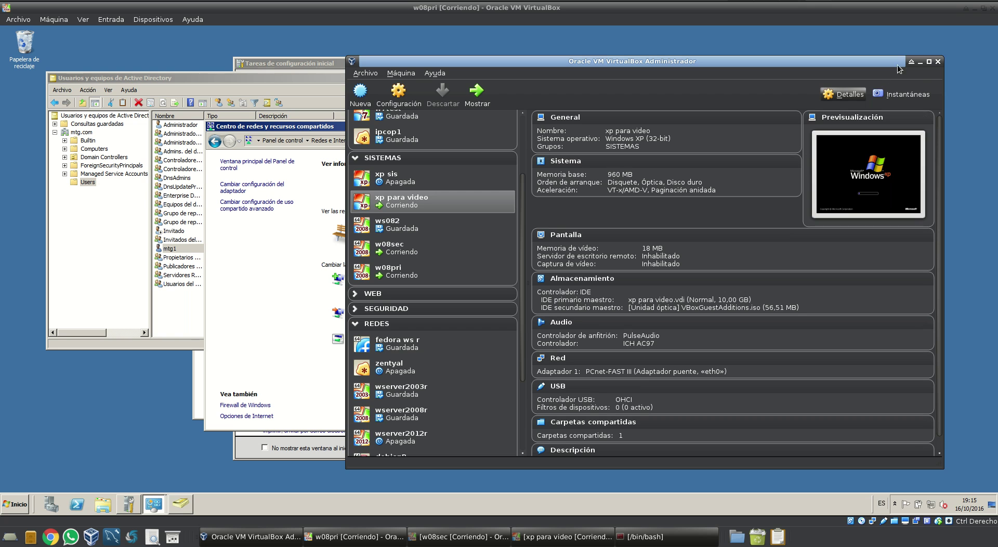
Close VirtualBox Manager, Network and Sharing Center, ADUC and System windows, then return to w08sec
click(937, 61)
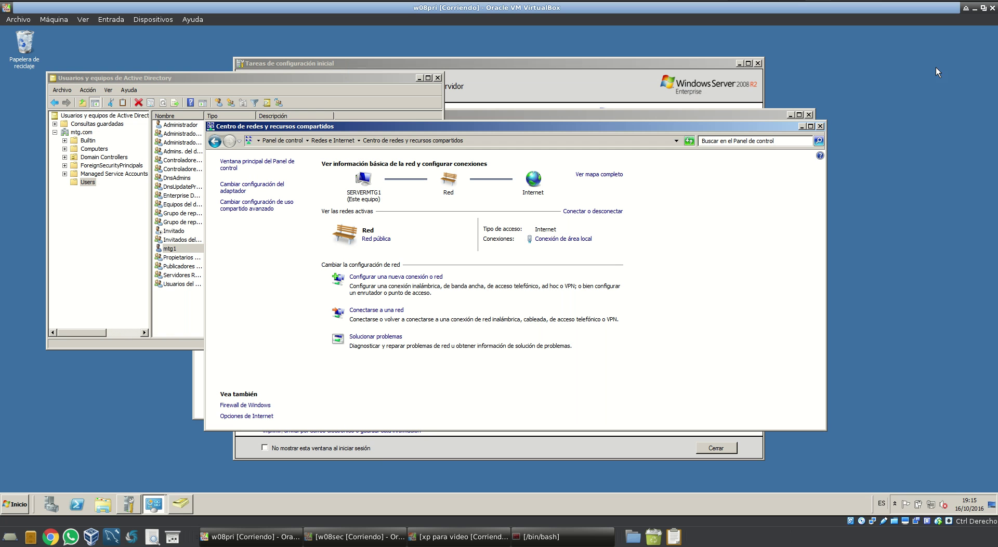
click(819, 126)
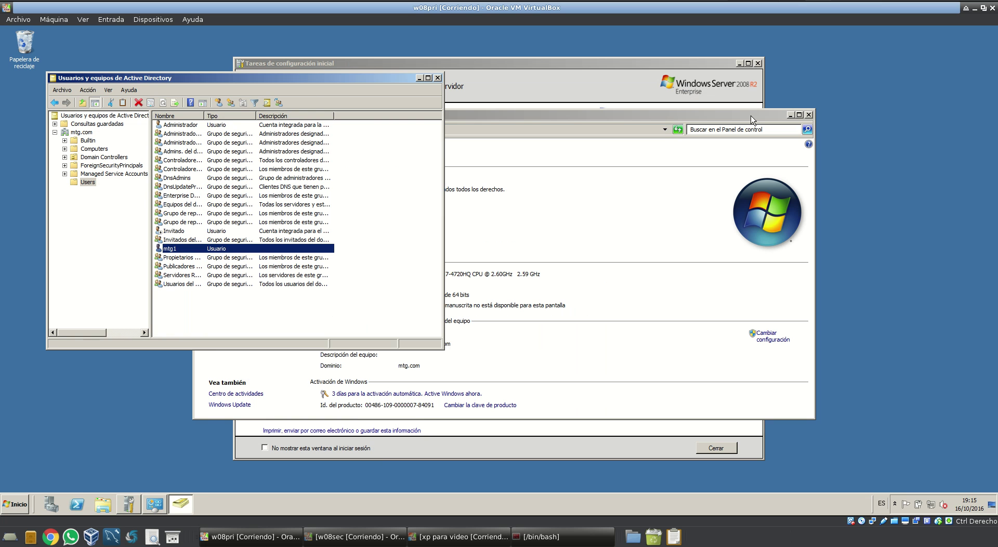
click(438, 78)
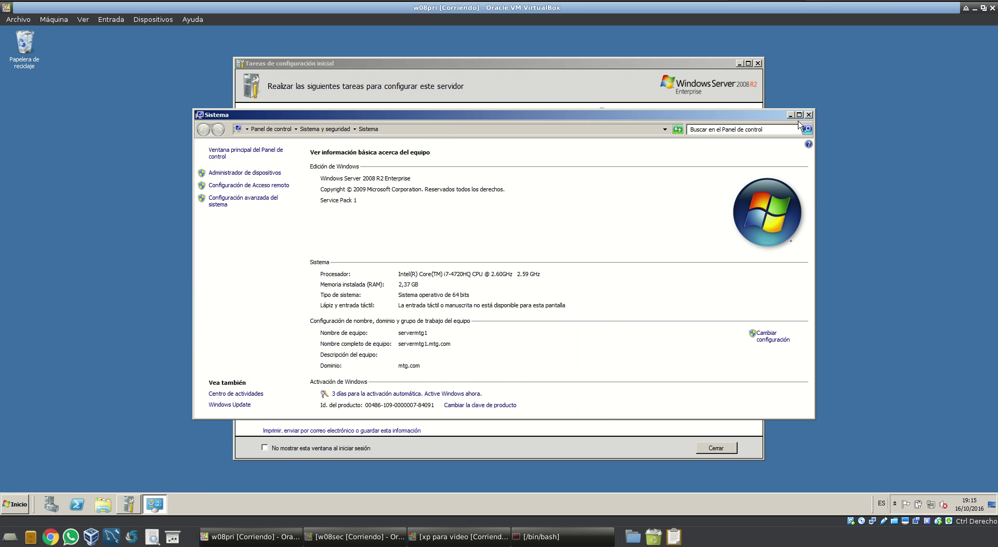
click(809, 114)
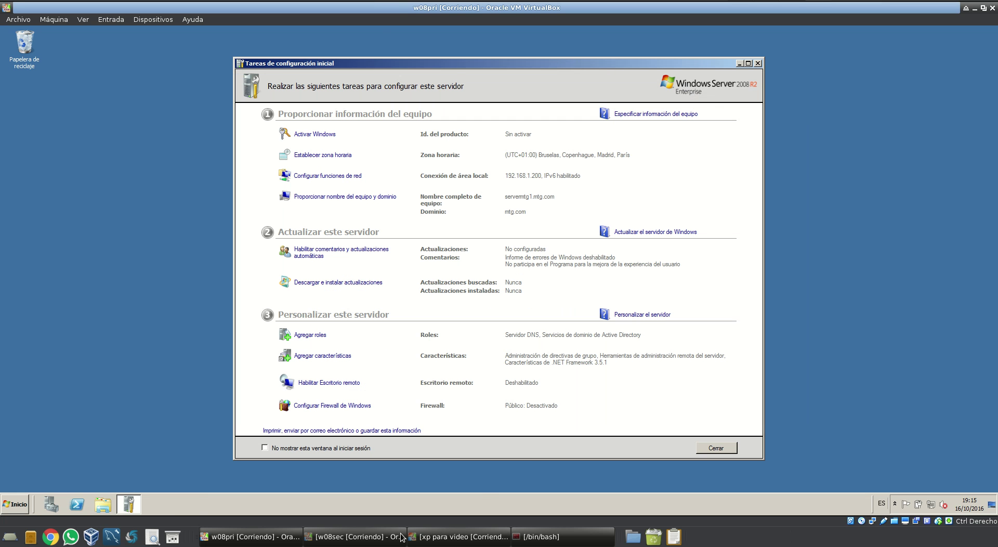
click(331, 540)
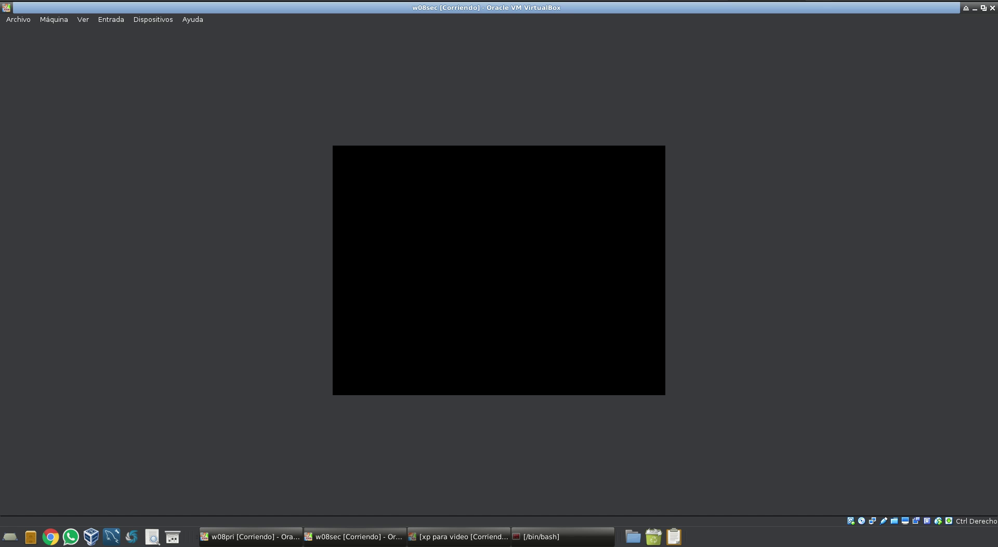
Switch to the XP machine, dismiss the mouse-integration notice, and wait for its desktop
click(472, 536)
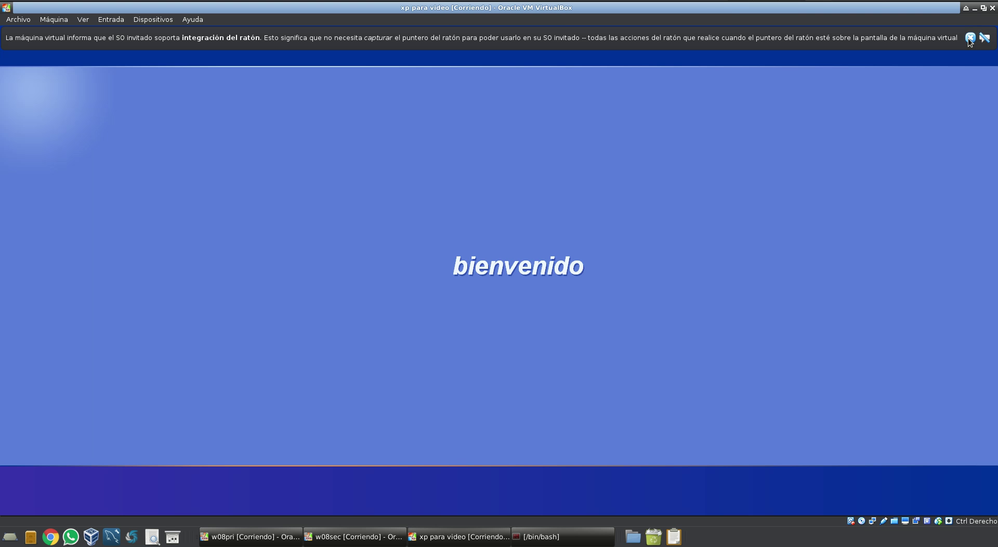
click(970, 38)
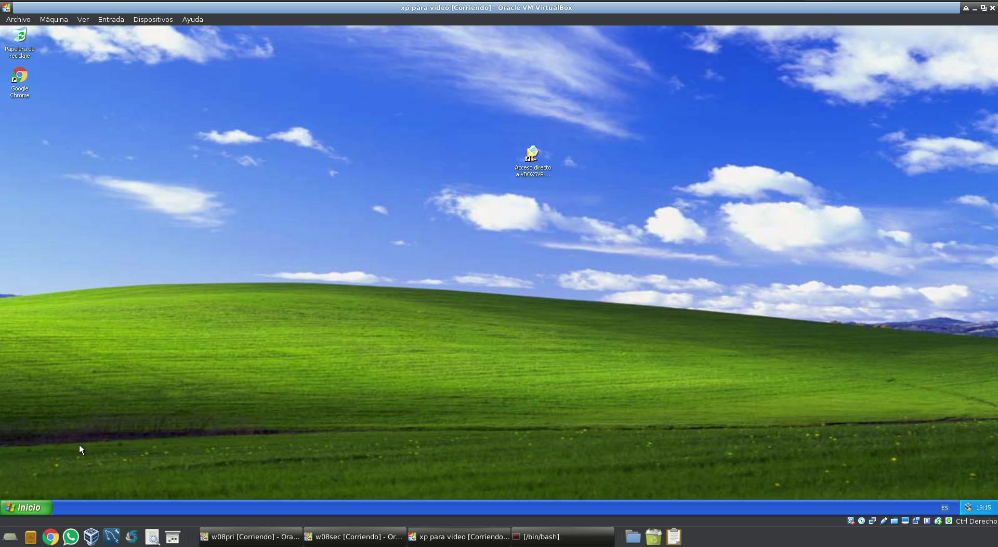
click(43, 507)
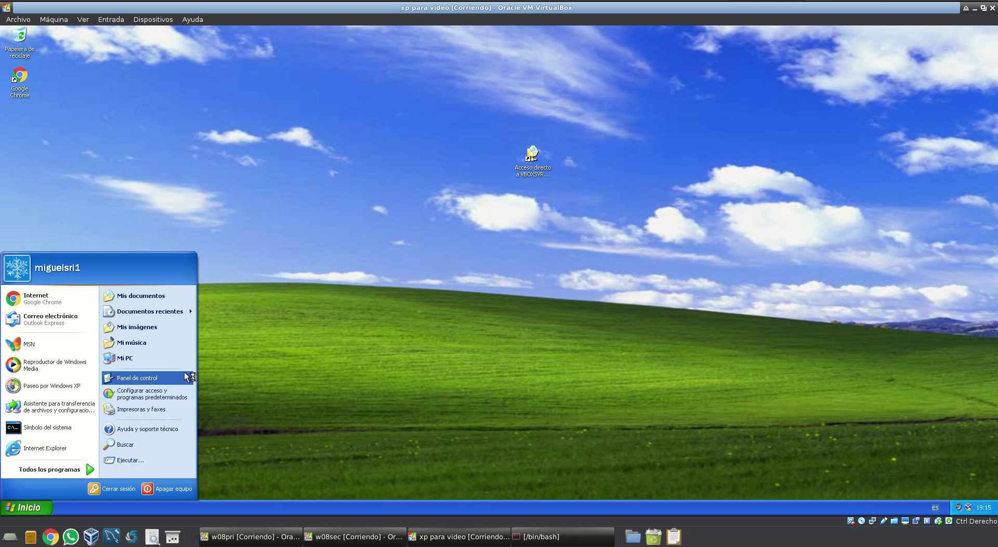
Go through Control Panel to Network Connections and open the LAN connection's TCP/IP properties
click(163, 374)
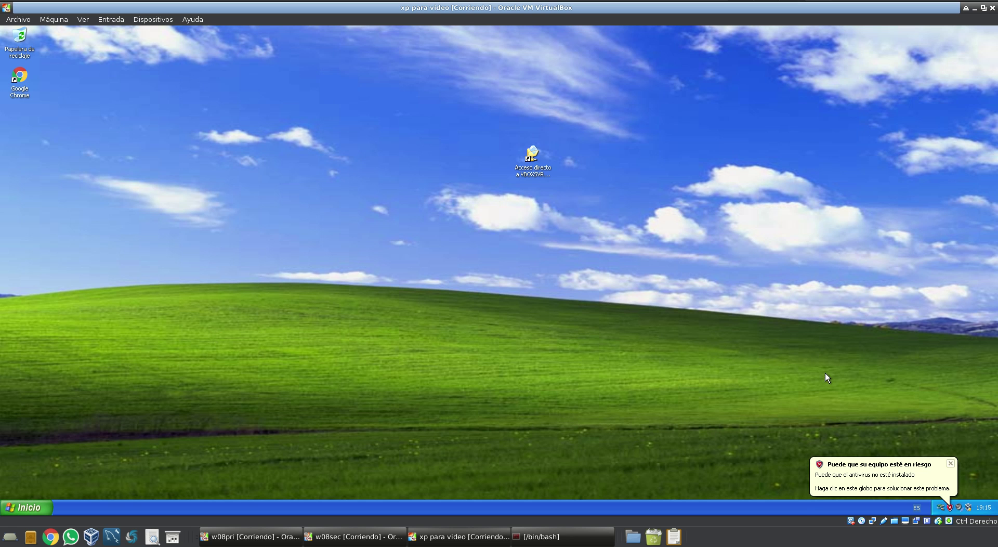
click(950, 463)
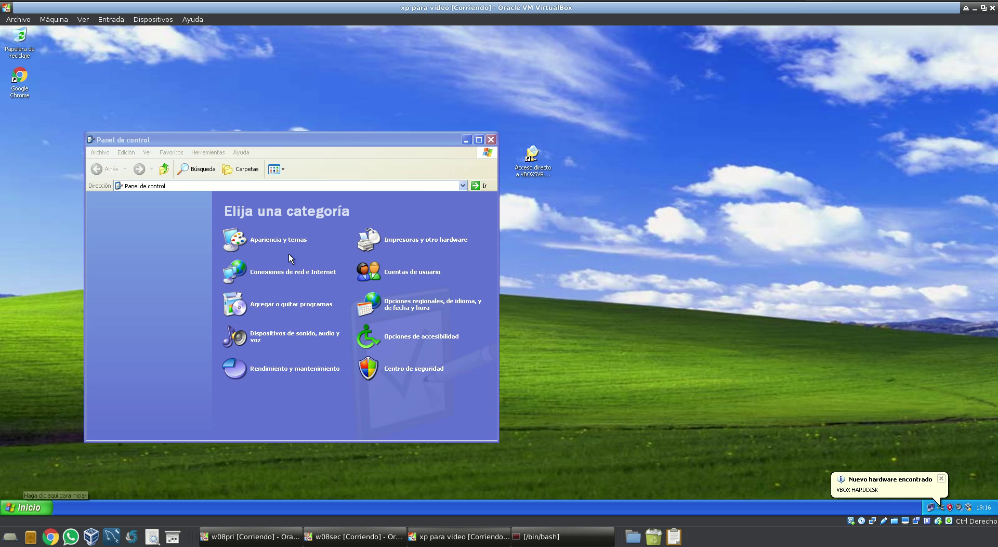
click(270, 272)
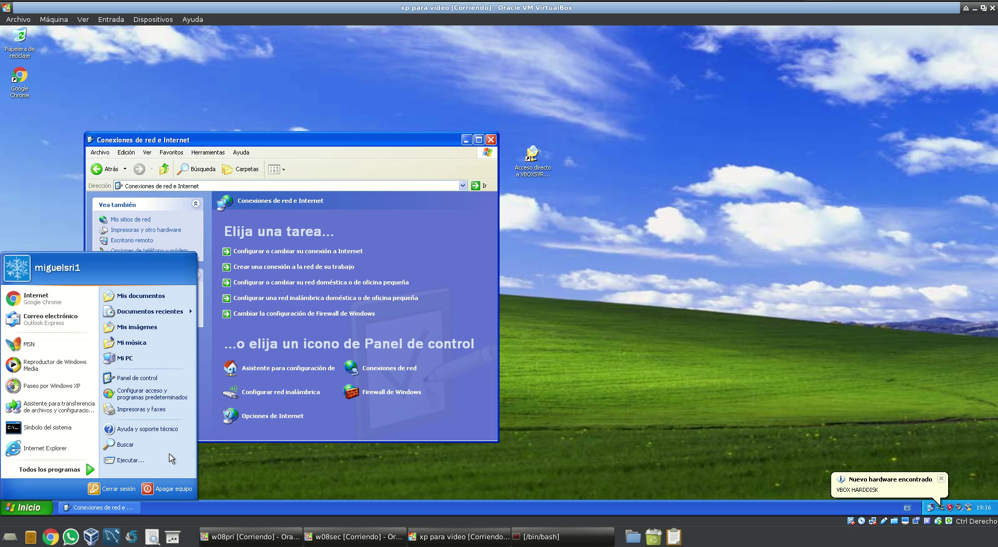
click(231, 438)
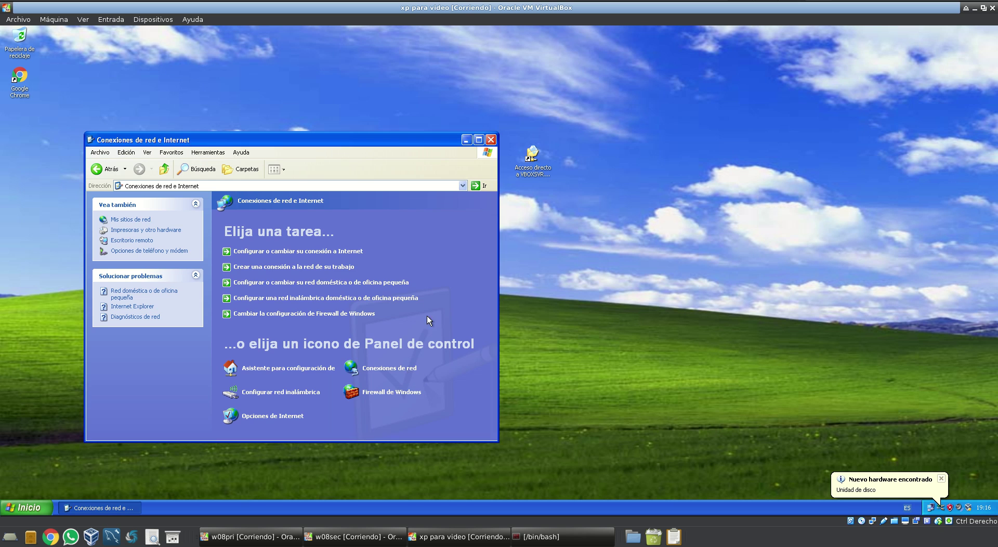
click(389, 367)
right_click(271, 225)
click(295, 306)
click(155, 209)
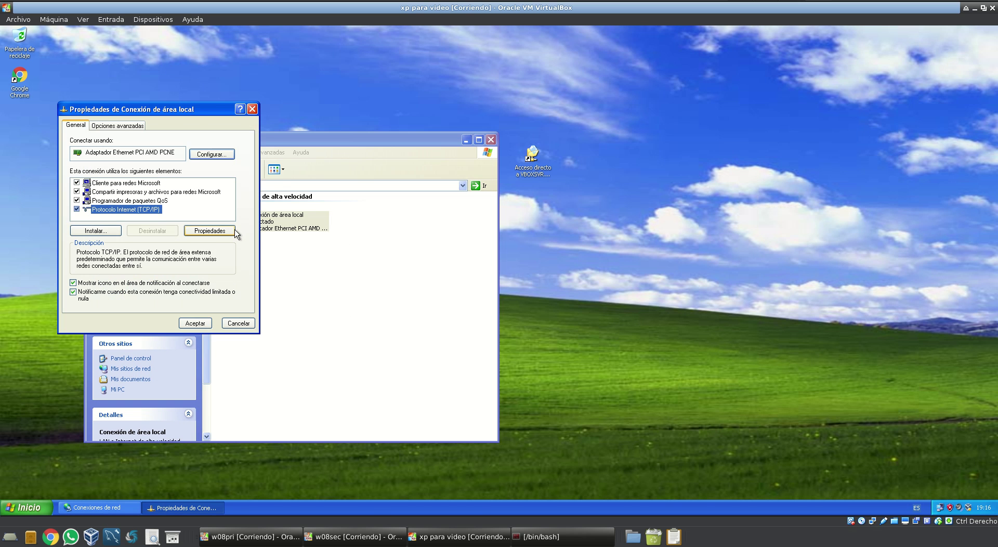
click(235, 231)
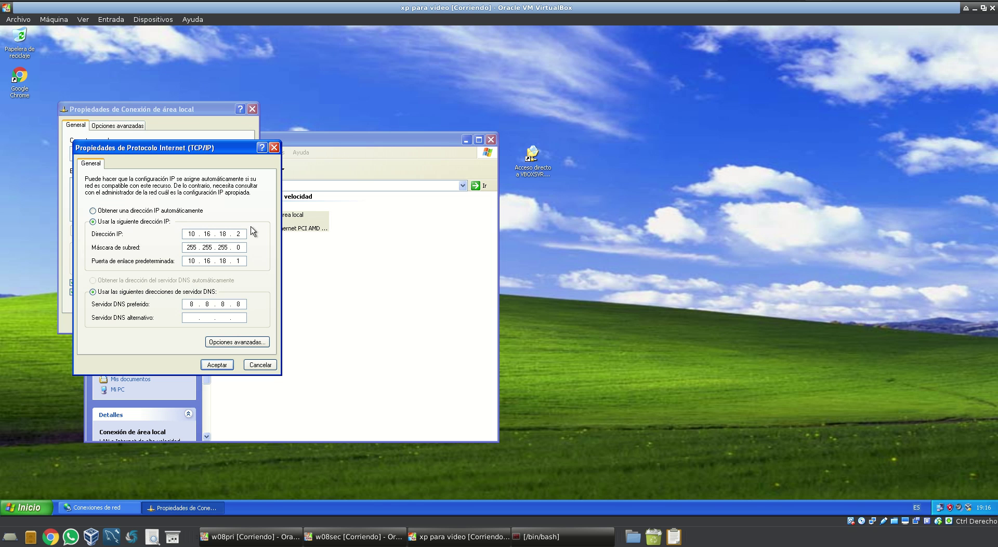
Set IP 192.168.1.202, preferred DNS 192.168.1.200 and alternate DNS 192.168.1.201, then apply
text(192 . 168 . 1 . 203)
key(BackSpace)
text(2192)
key(BackSpace)
key(BackSpace)
key(BackSpace)
text(200)
text(201)
click(227, 365)
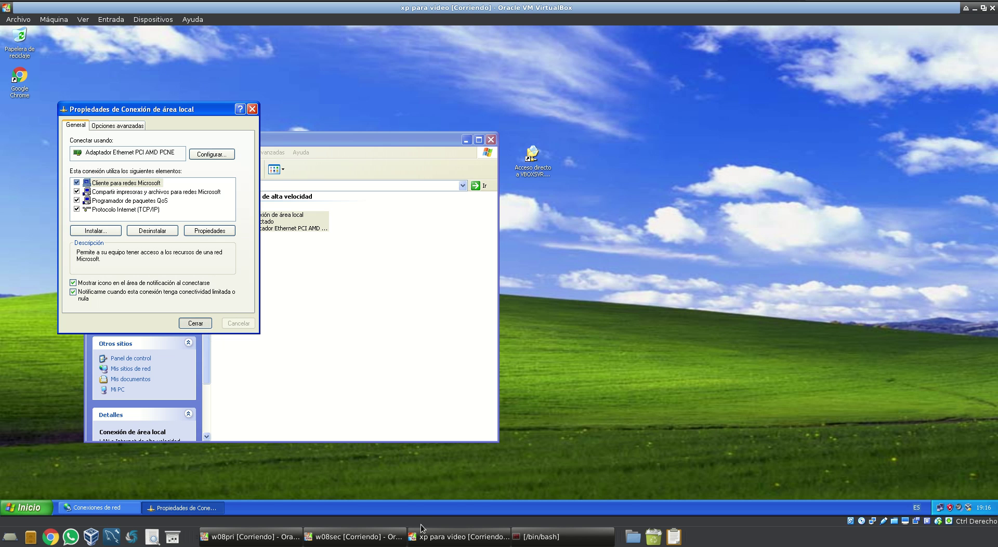
Log on to w08sec as Administrador using Ctrl+Alt+Delete and the account password
click(378, 541)
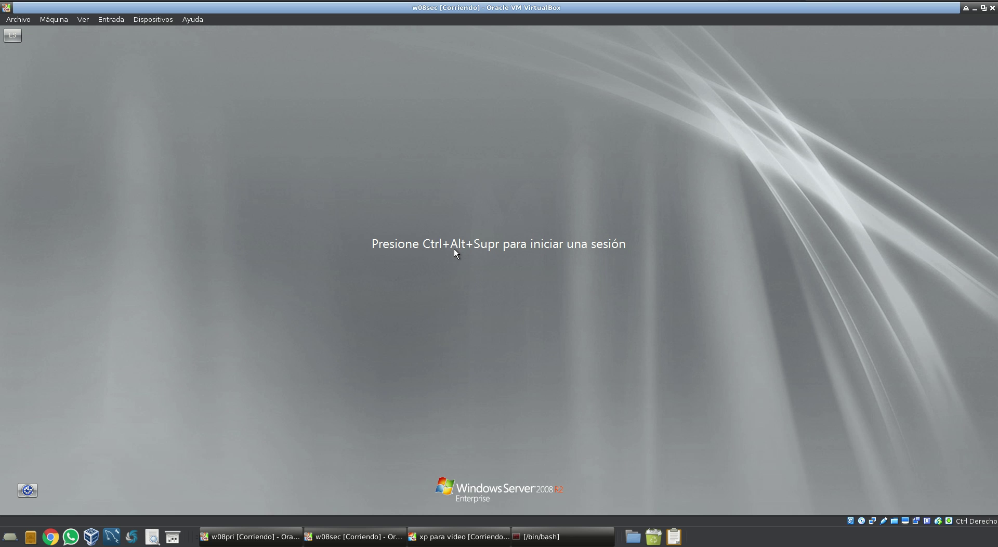
key(ctrl+alt+Delete)
text(*************)
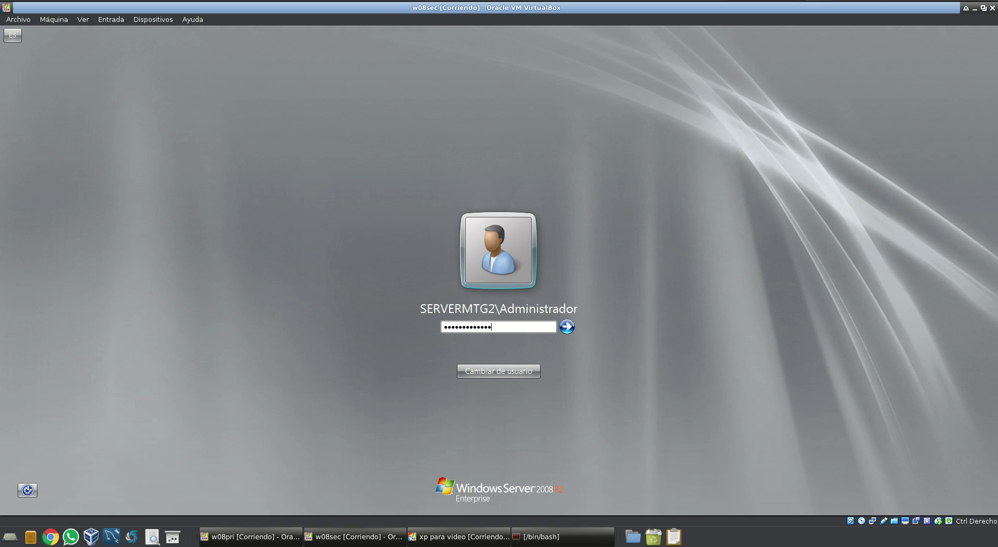
key(Return)
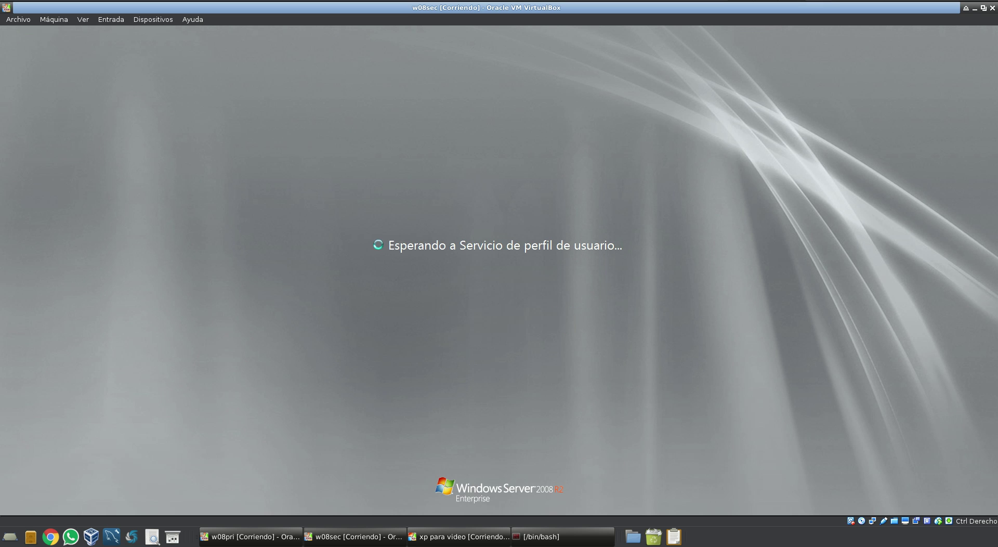
click(490, 537)
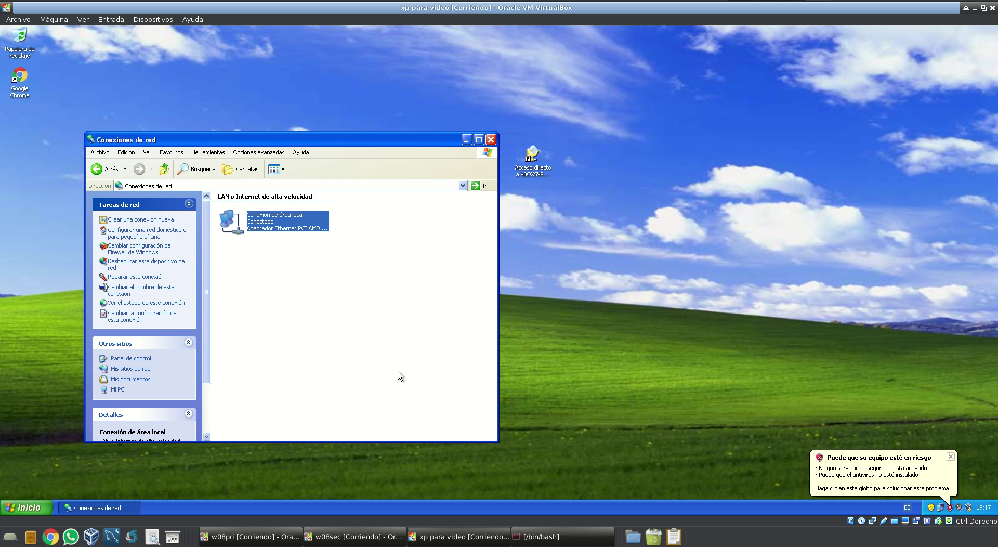
click(416, 285)
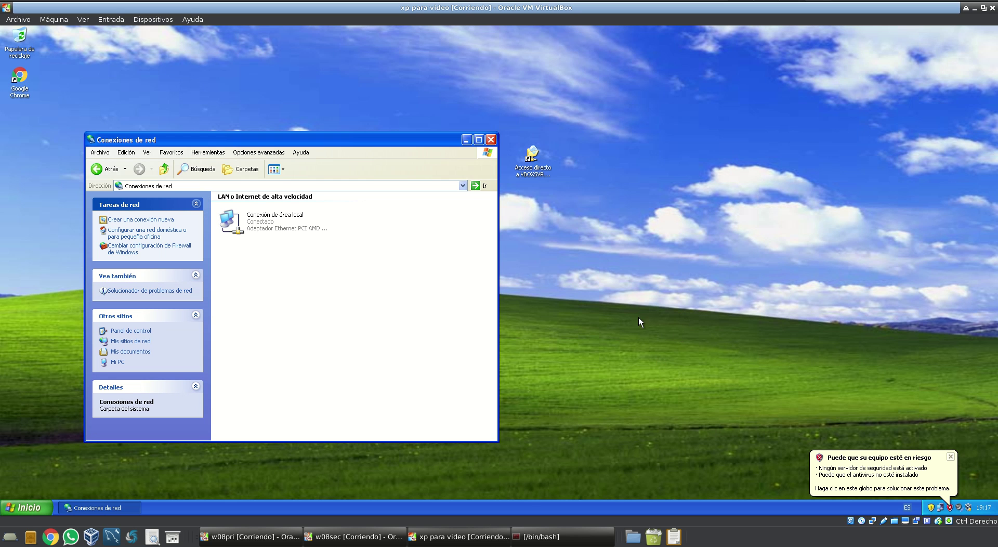
click(352, 537)
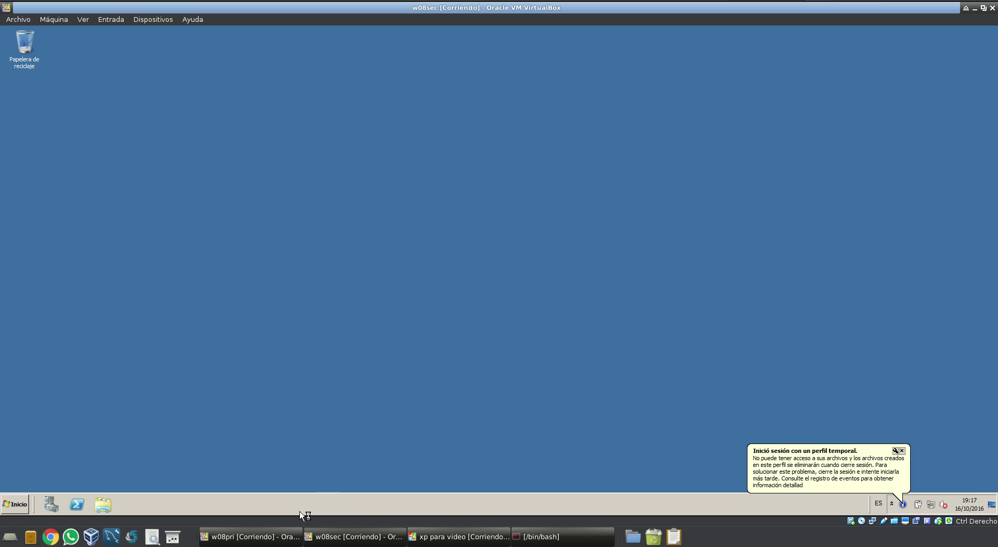
Close Initial Configuration Tasks and Server Manager, then run dcpromo from the Run prompt
click(900, 451)
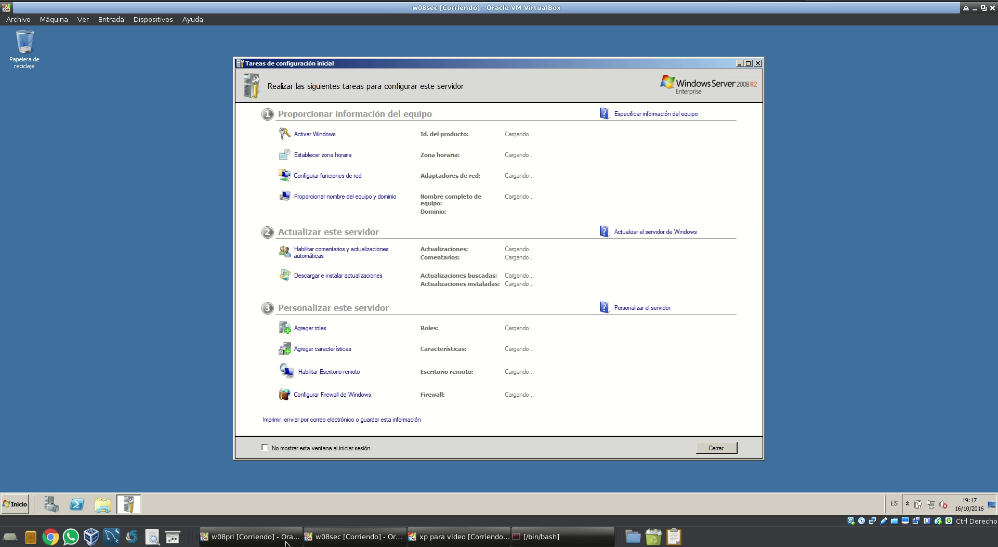
click(757, 63)
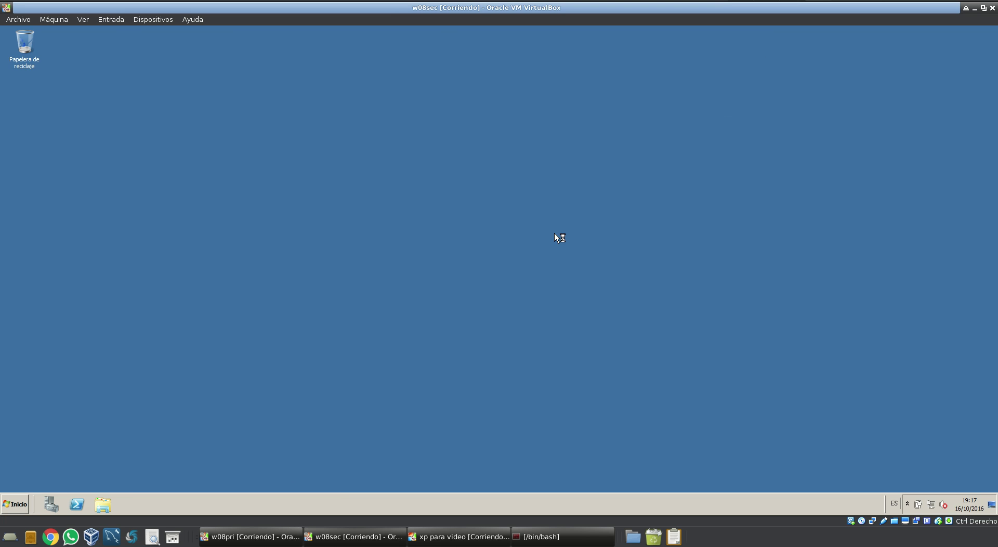
click(15, 503)
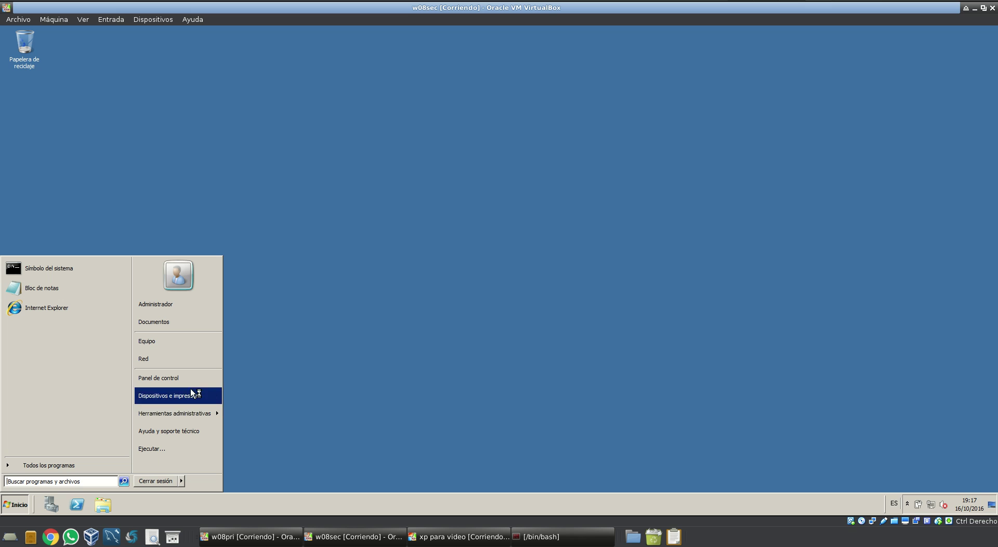
mouse_move(211, 412)
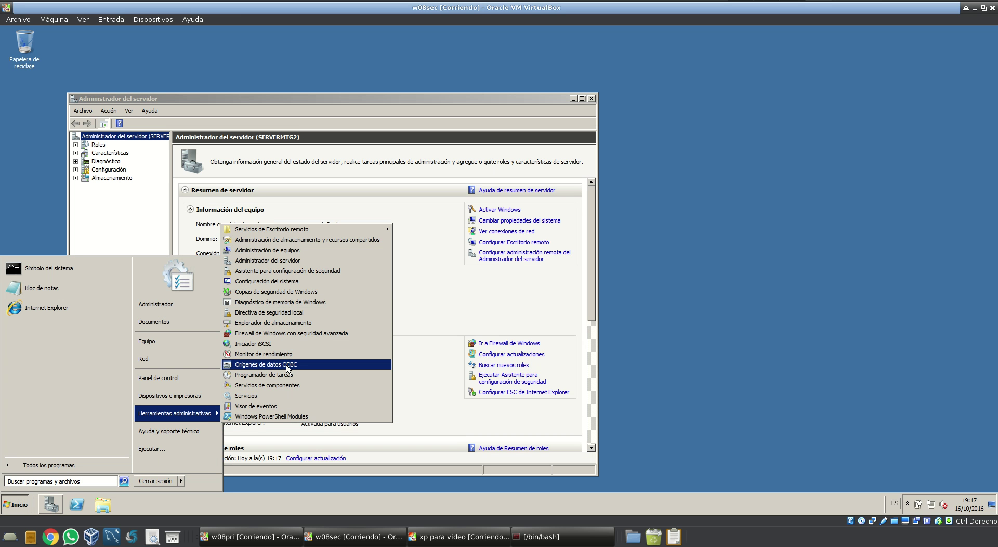
click(151, 449)
click(591, 99)
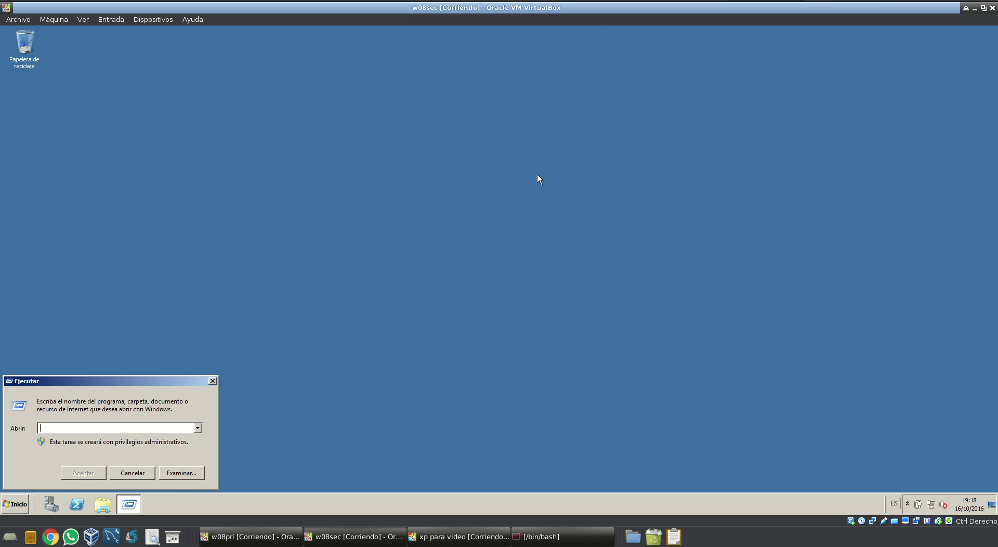
text(dcpromo)
key(Return)
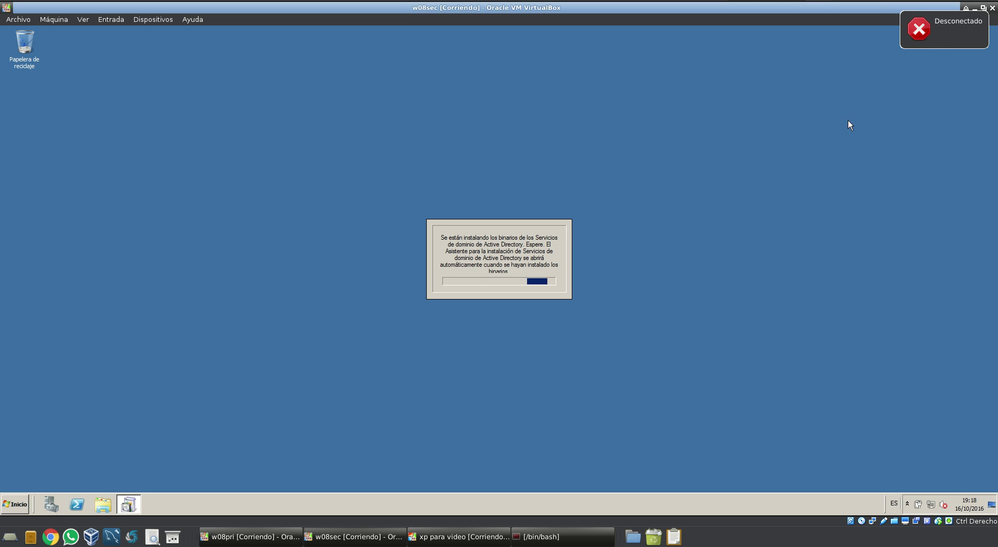
In the AD DS wizard, choose Existing forest to add a domain controller to an existing domain
click(917, 35)
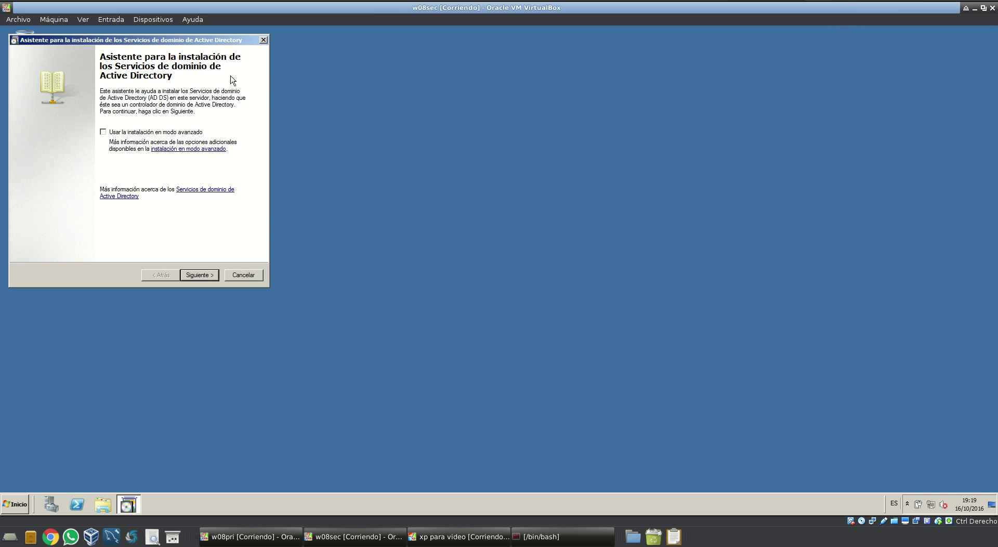
click(199, 275)
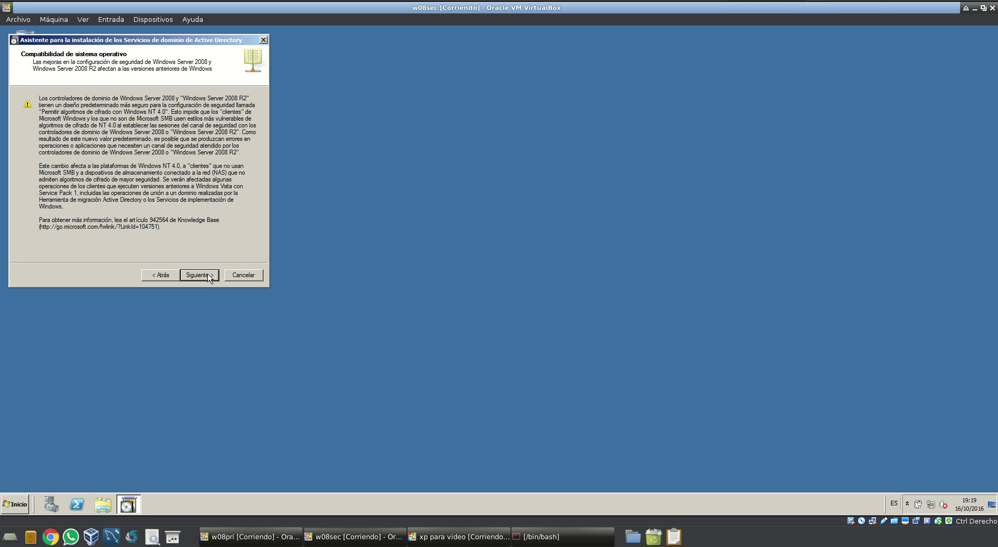
click(208, 275)
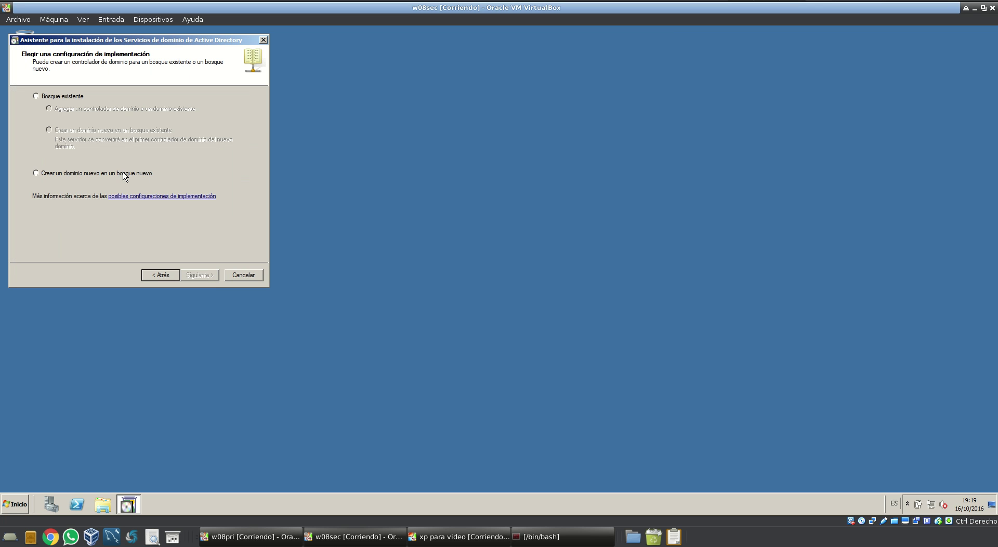
click(73, 99)
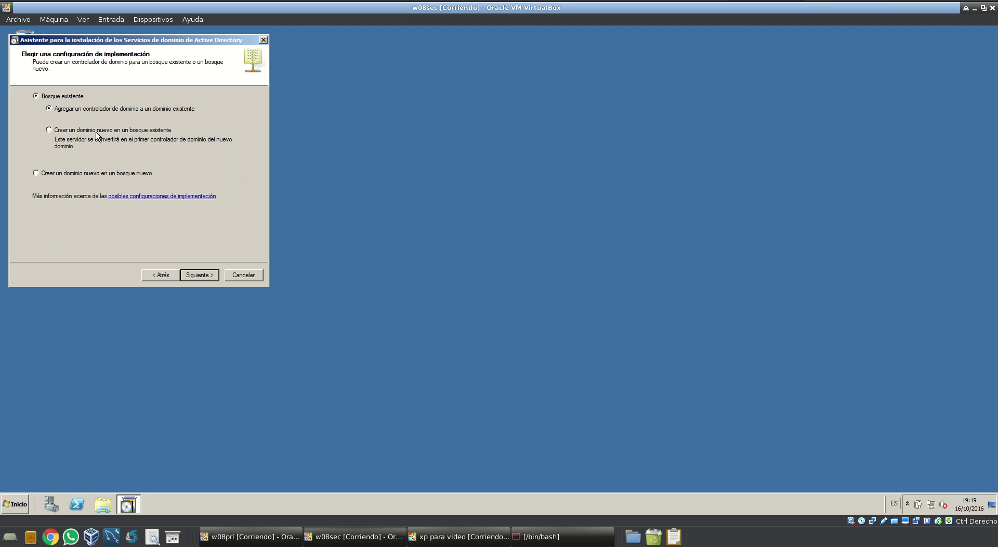
click(200, 275)
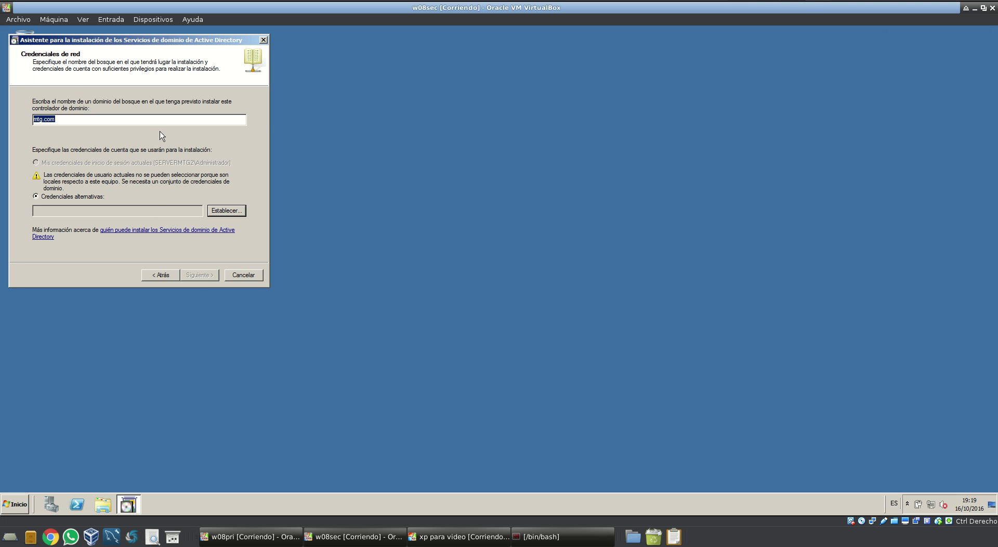
click(146, 122)
click(121, 215)
Set alternate credentials as domain user mtg1 with its password, then select domain mtg.com
click(224, 213)
click(133, 162)
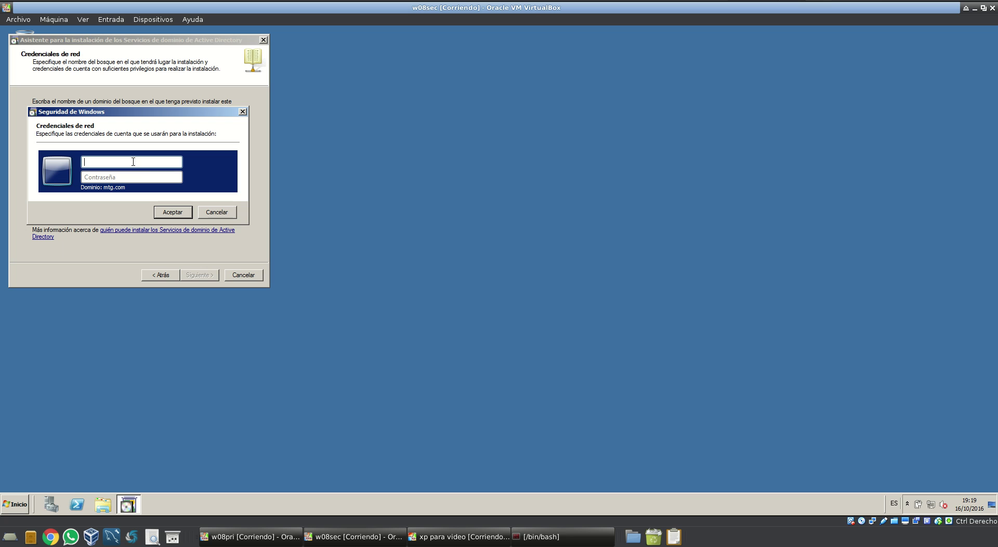
text(mtg1)
key(Tab)
text(•••••)
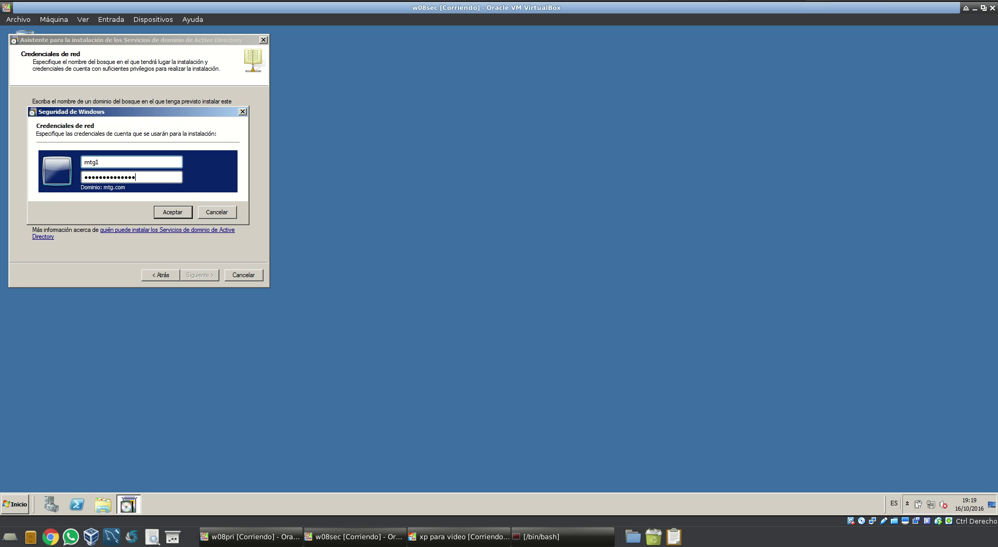
key(Return)
click(202, 277)
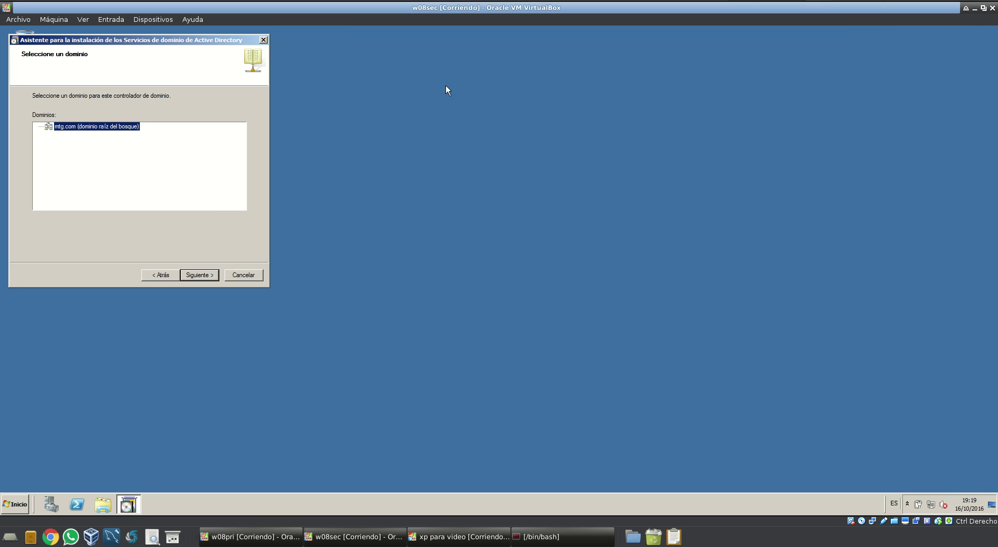
click(201, 275)
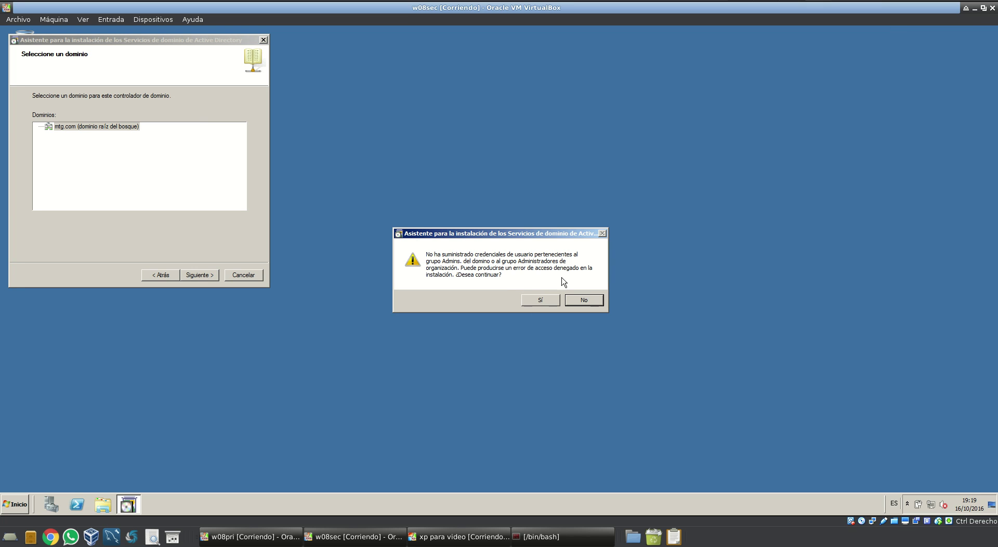
Accept the credentials warning and keep the Default-First-Site-Name site
click(538, 301)
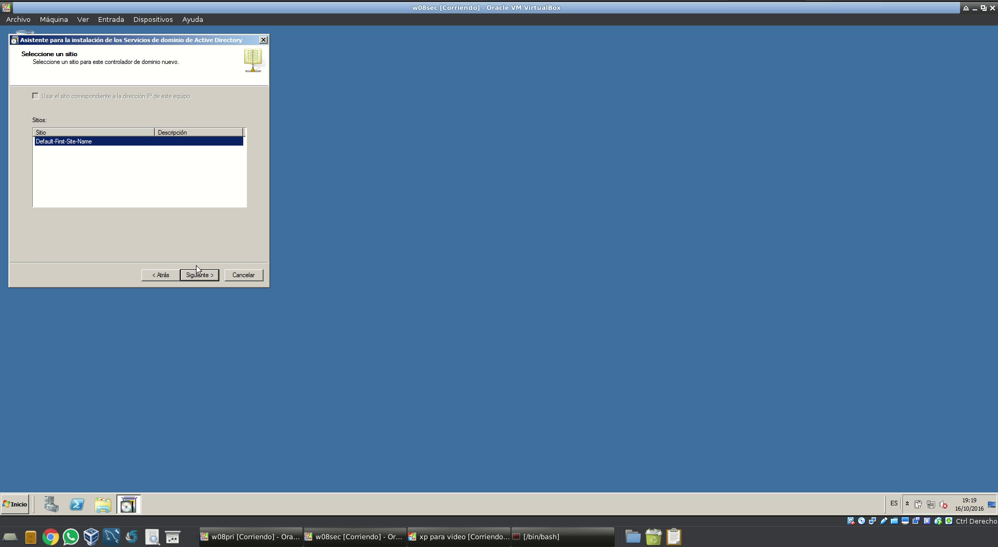
click(201, 277)
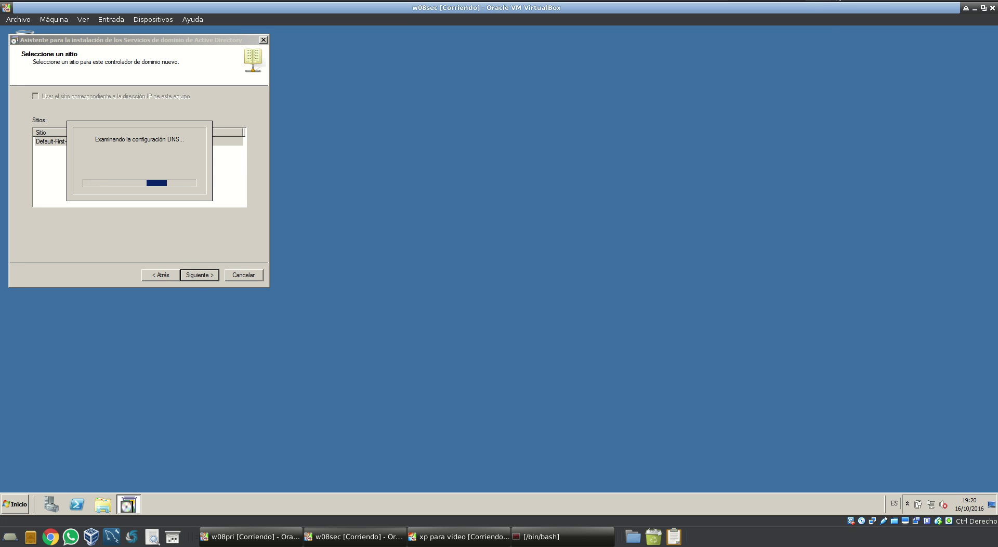
click(845, 2)
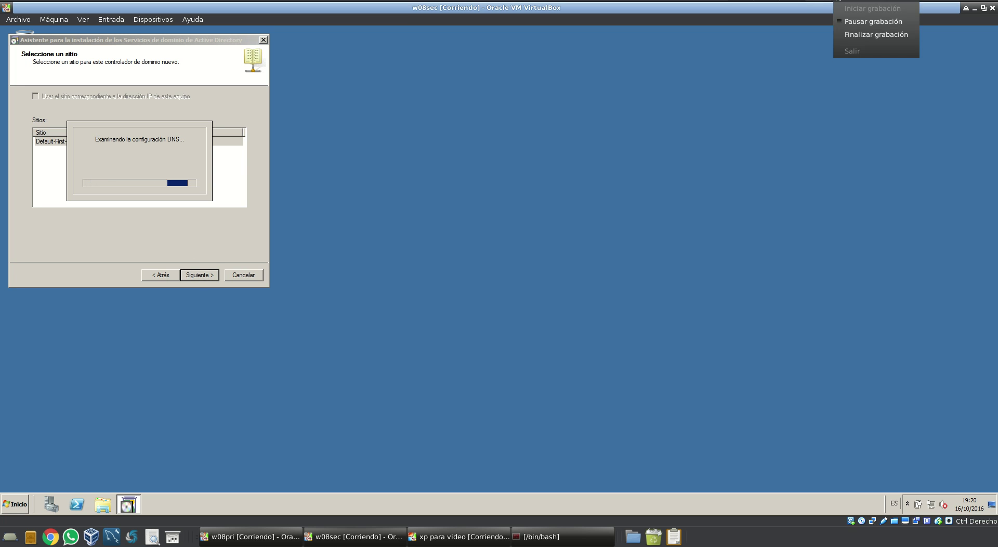
click(846, 19)
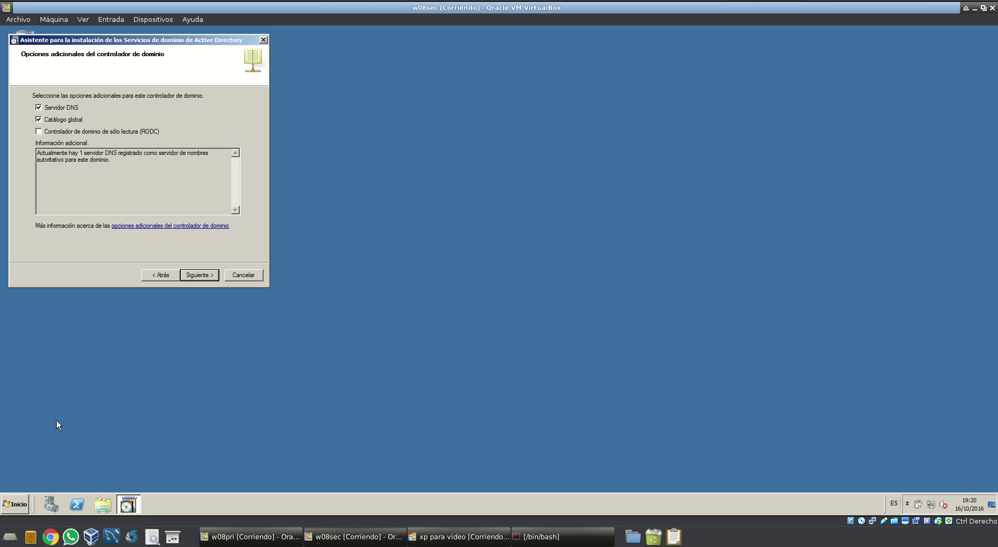
Keep DNS Server and Global Catalog checked and accept the DNS delegation warning
click(16, 503)
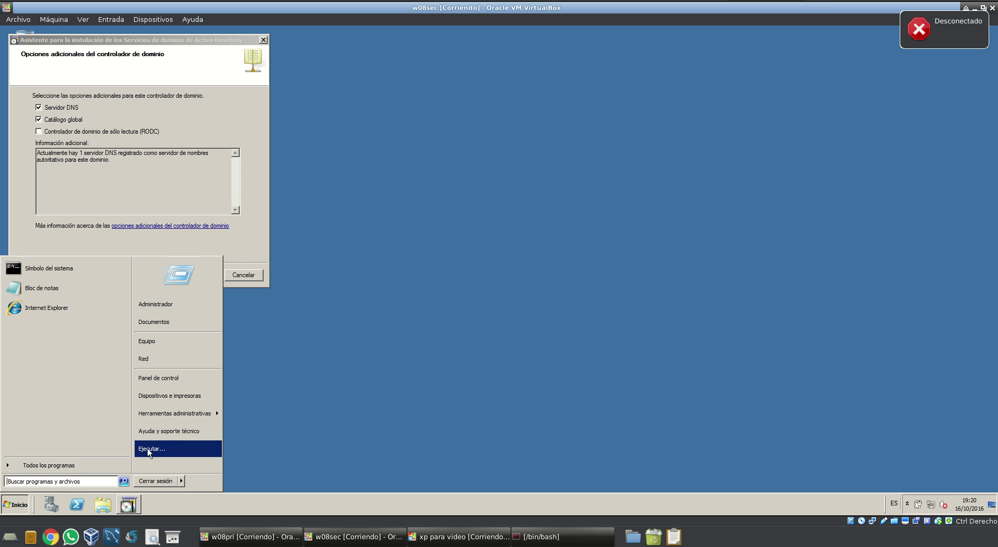
mouse_move(175, 415)
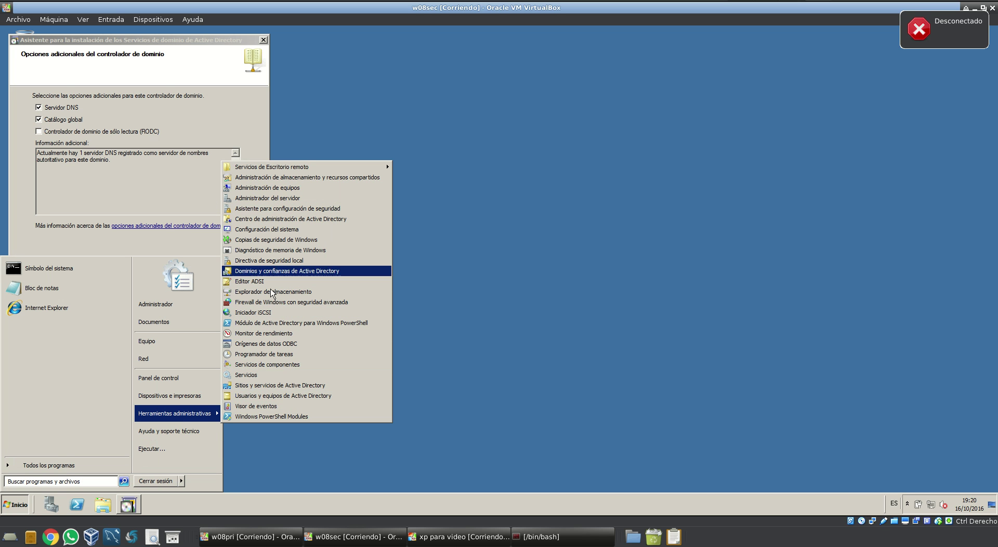
click(215, 212)
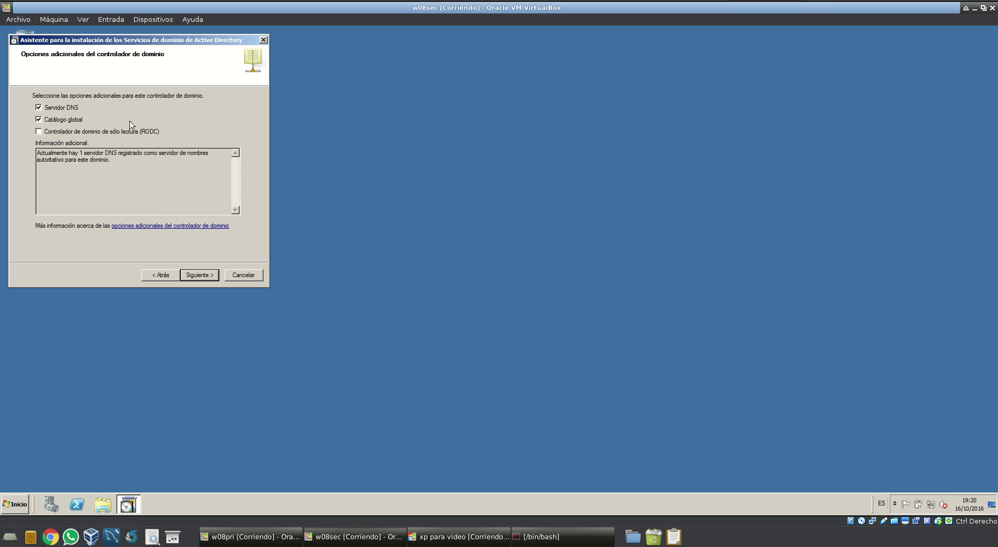
click(193, 275)
click(530, 316)
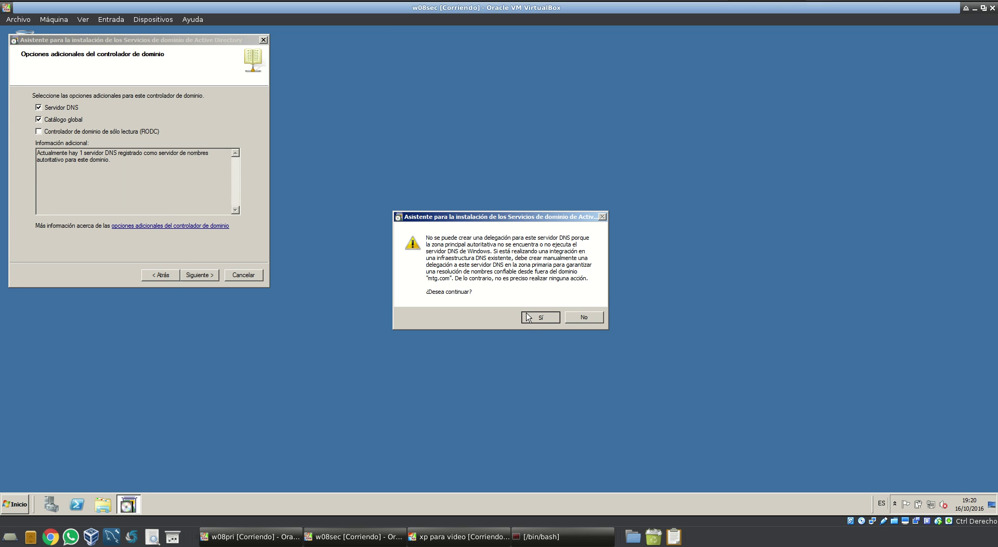
Keep the default database, log and SYSVOL folders and set the restore-mode password
click(200, 276)
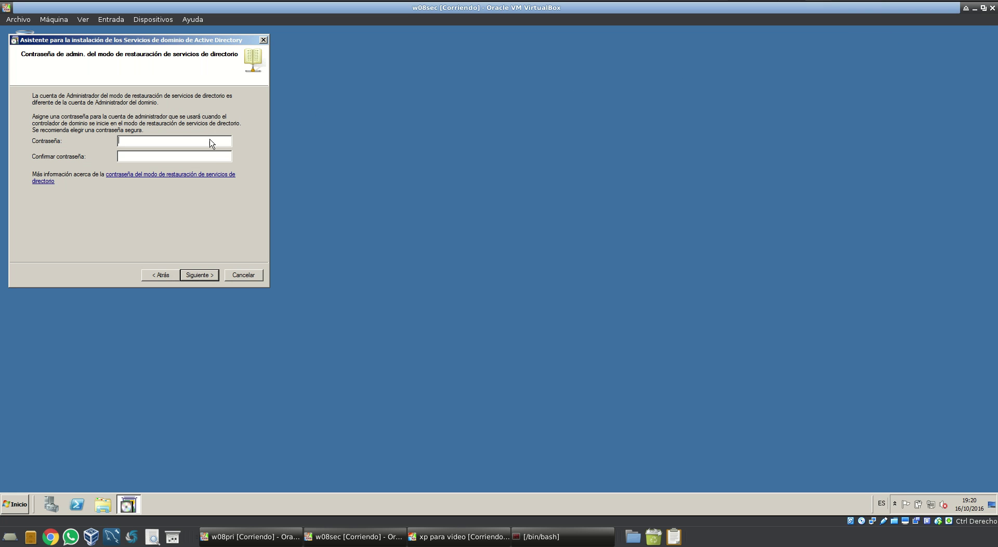
text(••••••••••••••••••••••••••)
key(Return)
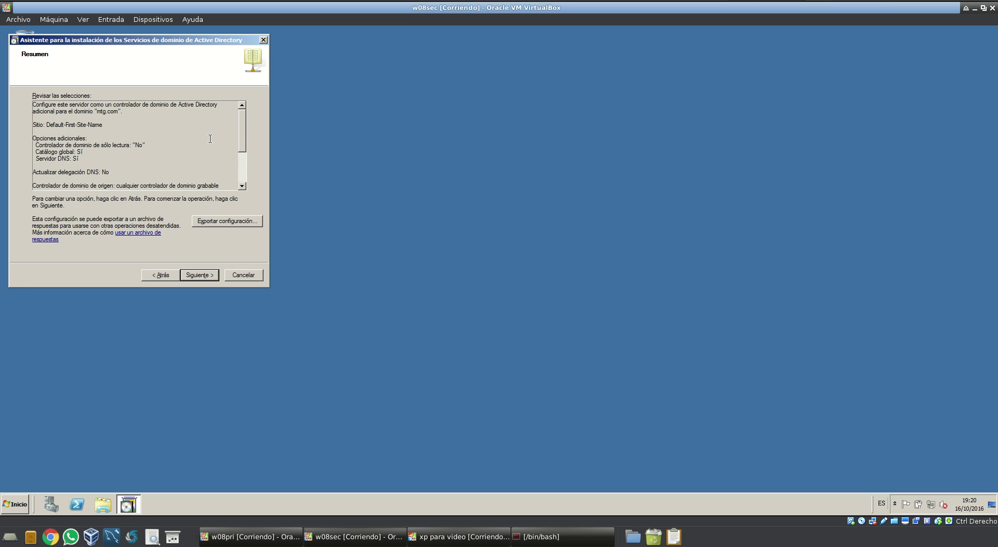
Review the summary, install AD DS, then finish and restart the server now
scroll(208, 139, down, 3)
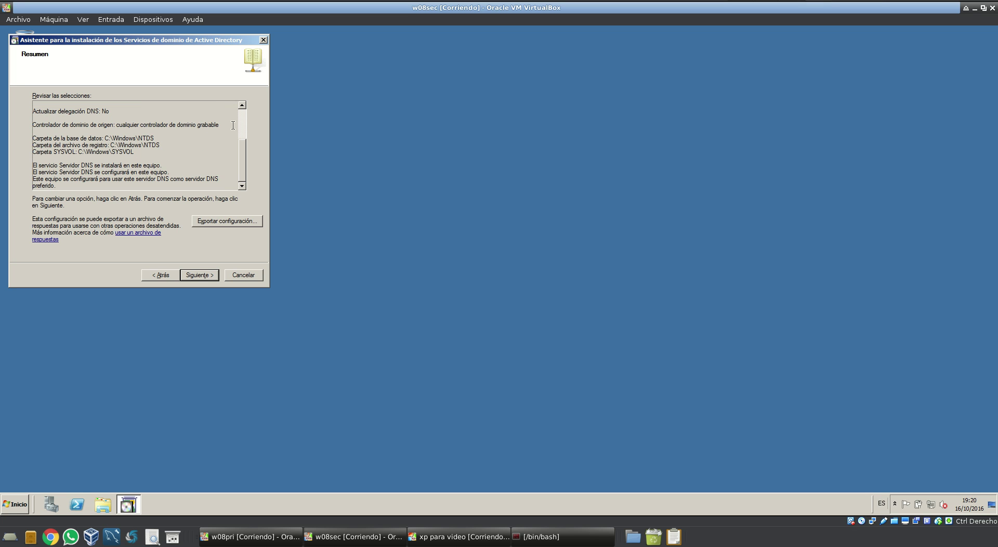
scroll(215, 143, up, 3)
click(186, 279)
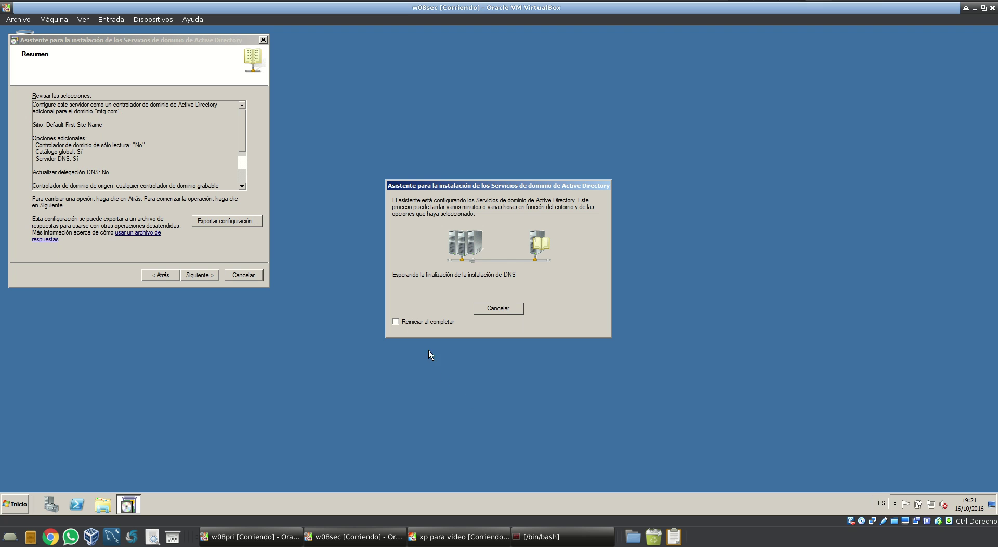
click(844, 6)
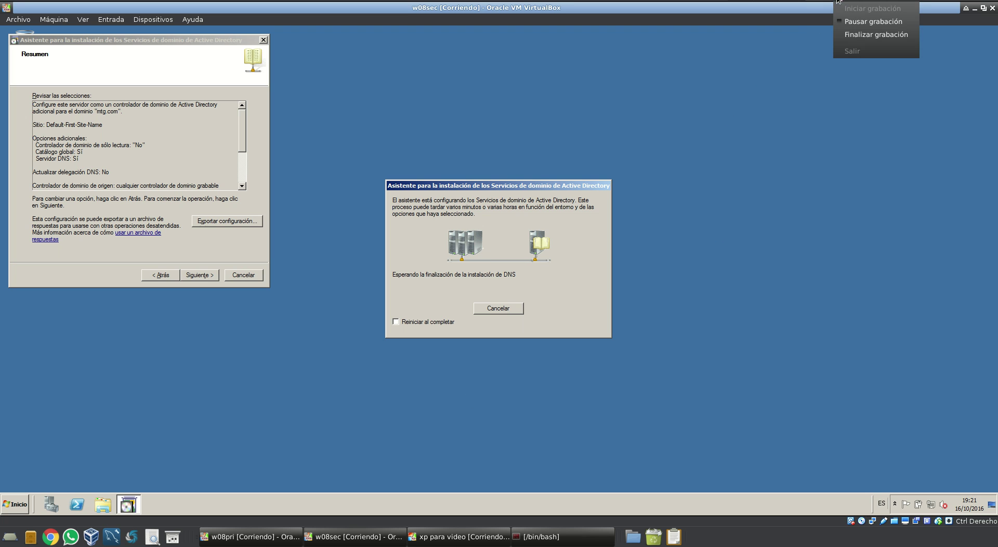
click(842, 21)
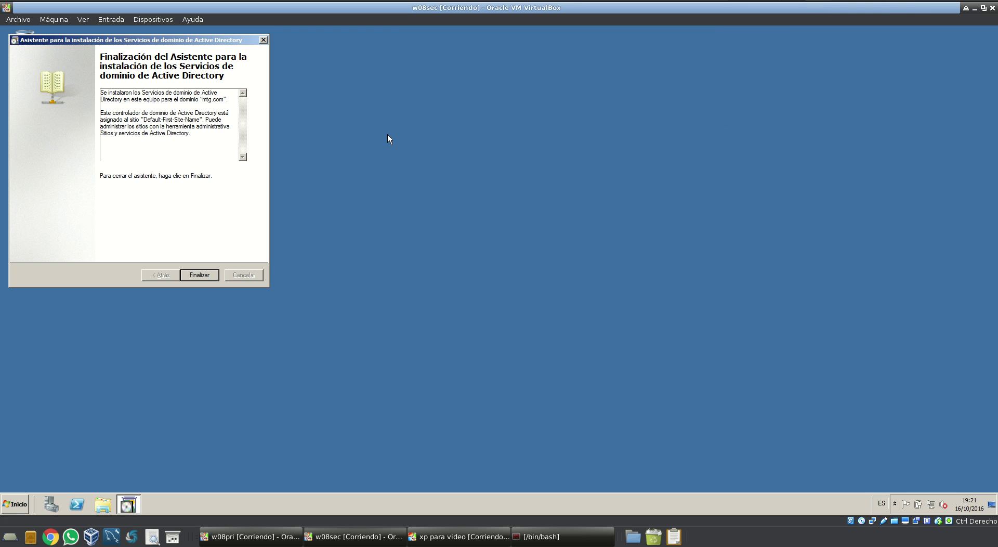
click(197, 276)
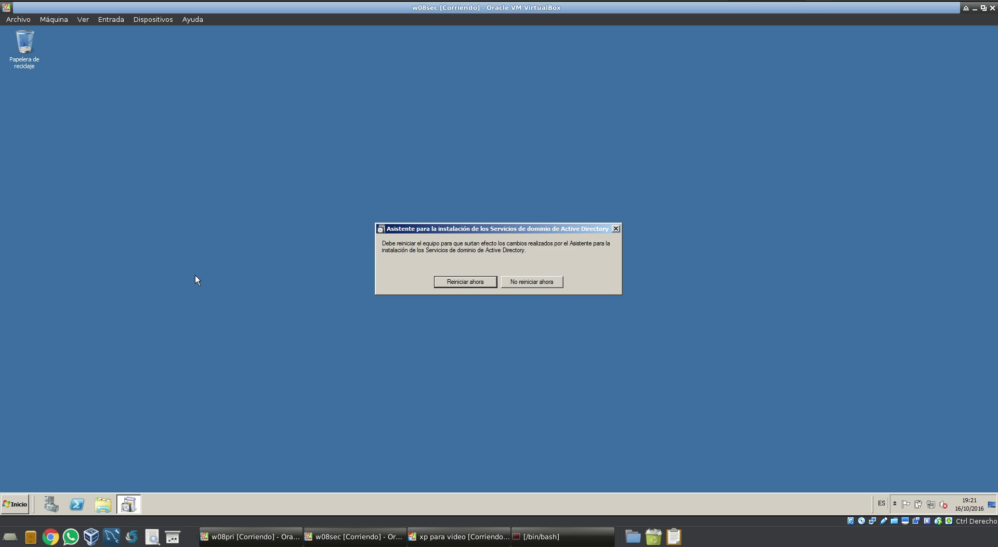
click(465, 282)
click(850, 4)
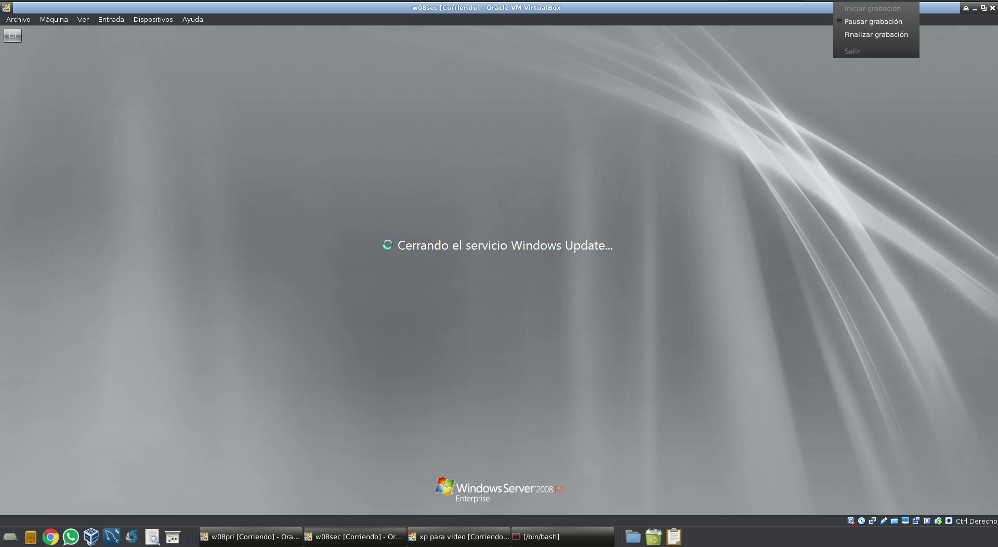
Launch Active Directory Users and Computers from Administrative Tools and select the mtg.com domain
click(851, 18)
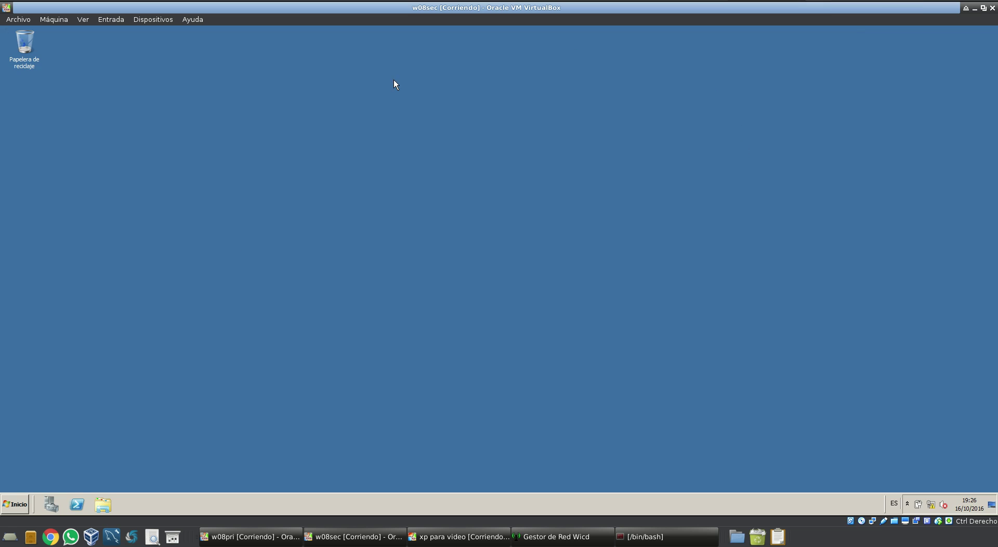
click(16, 500)
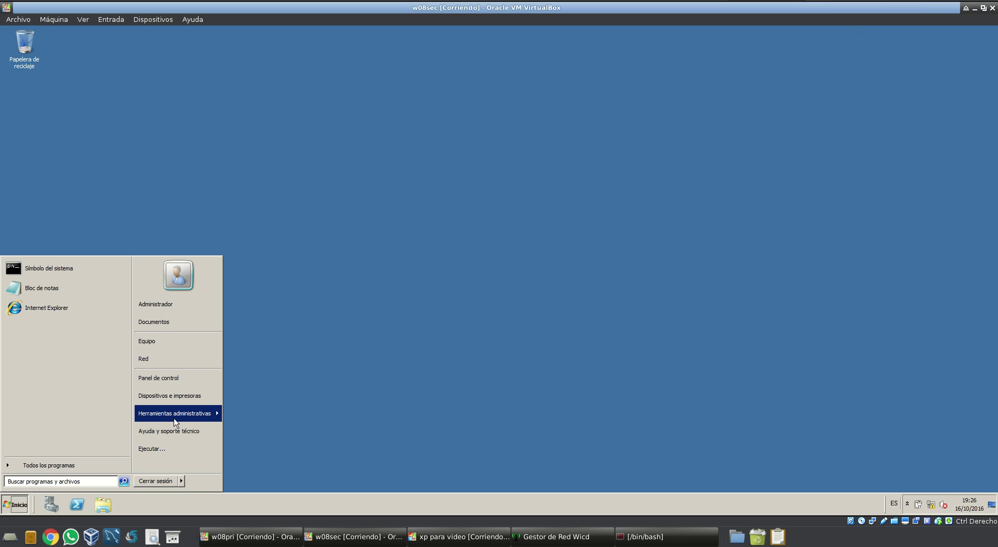
mouse_move(205, 421)
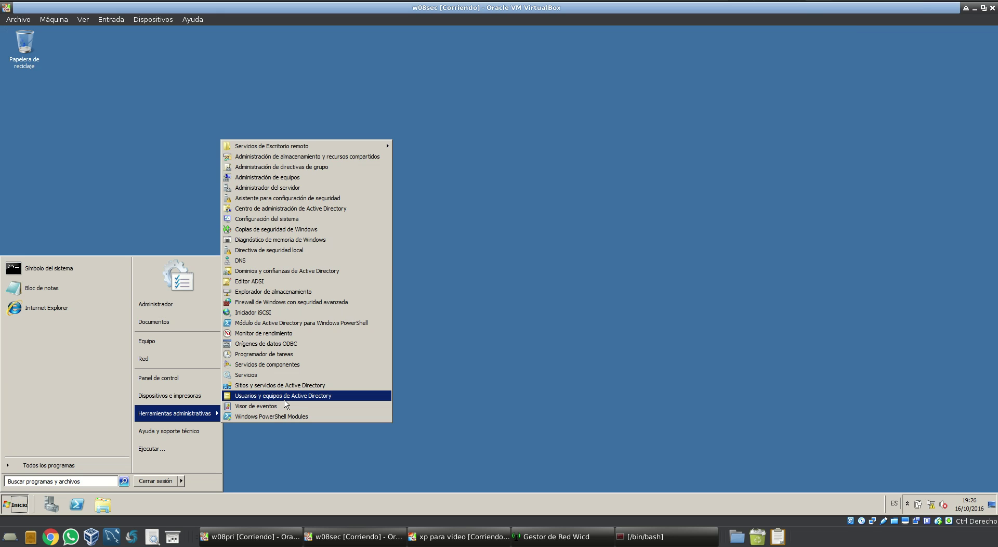
click(283, 395)
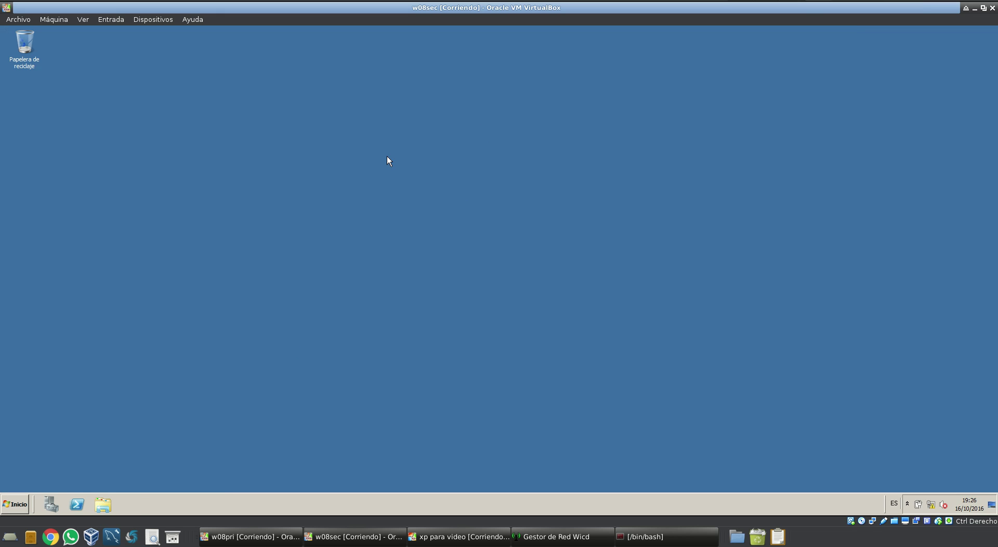
click(90, 133)
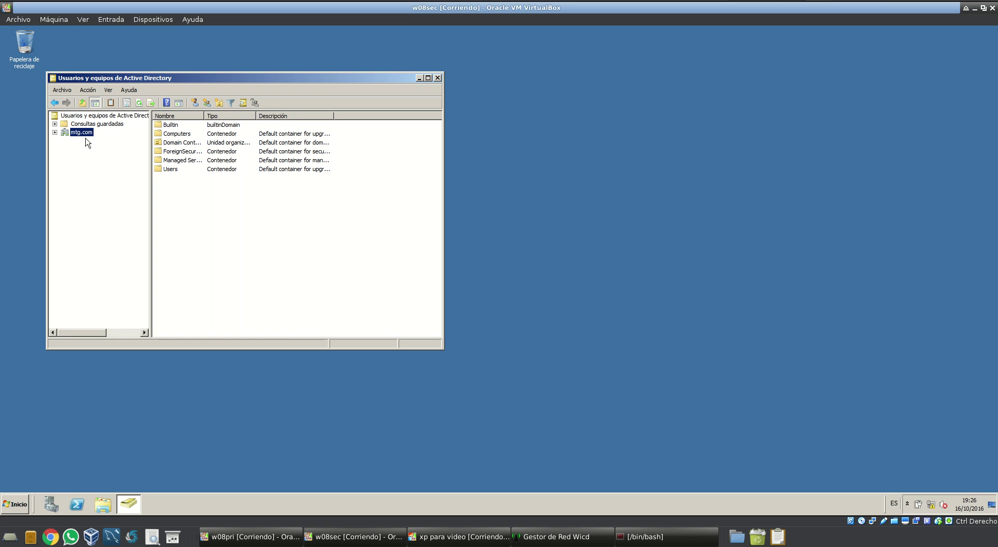
Close w08pri's command prompt and power off the w08pri virtual machine
click(285, 252)
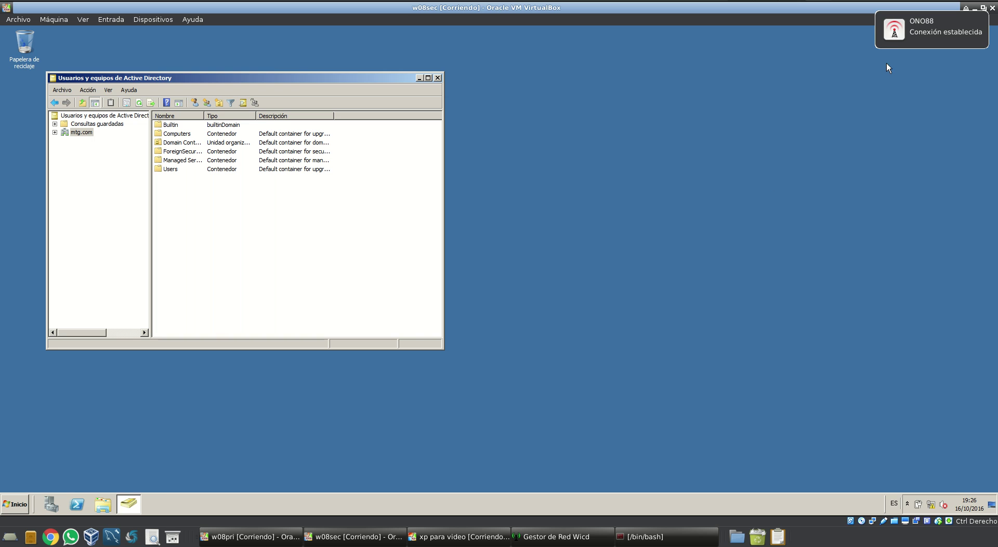
click(250, 536)
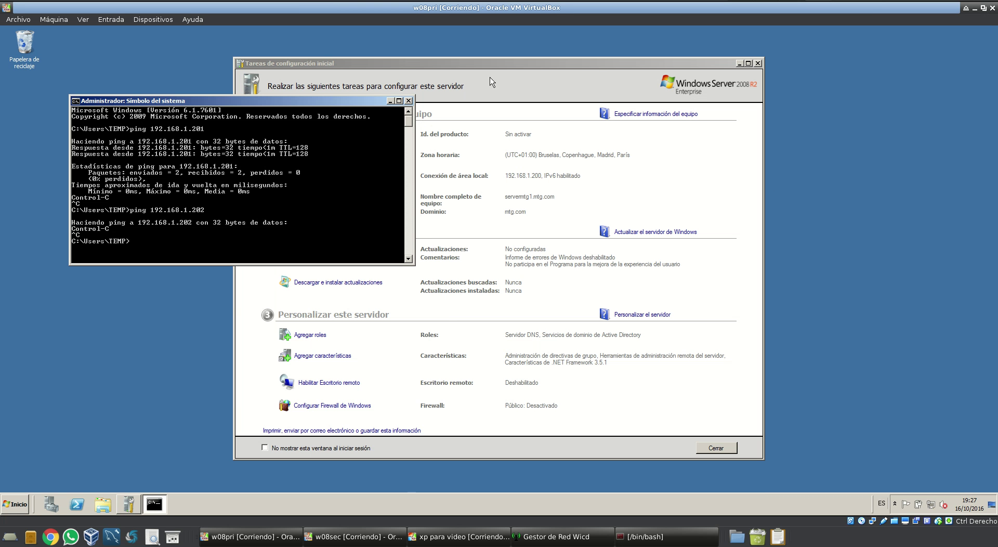
click(409, 100)
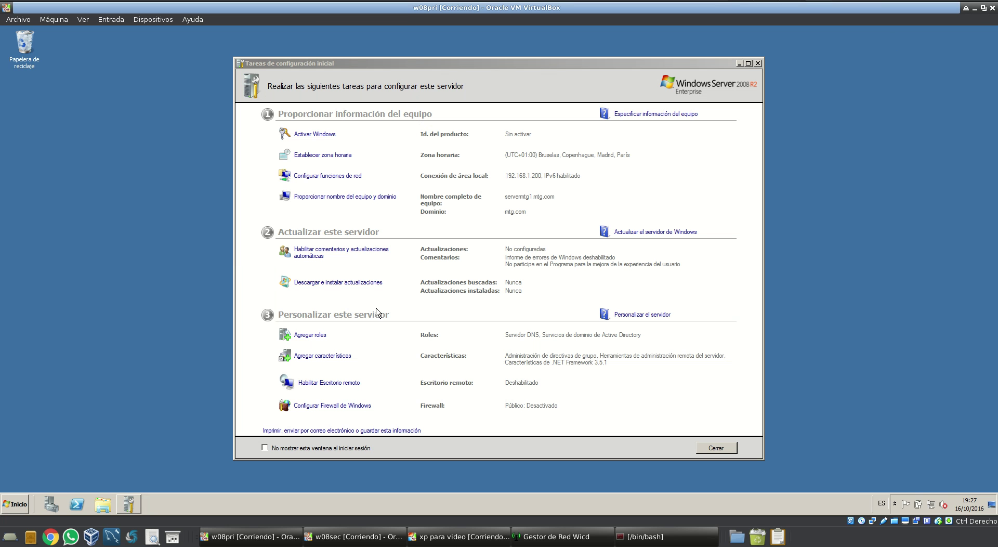
click(992, 7)
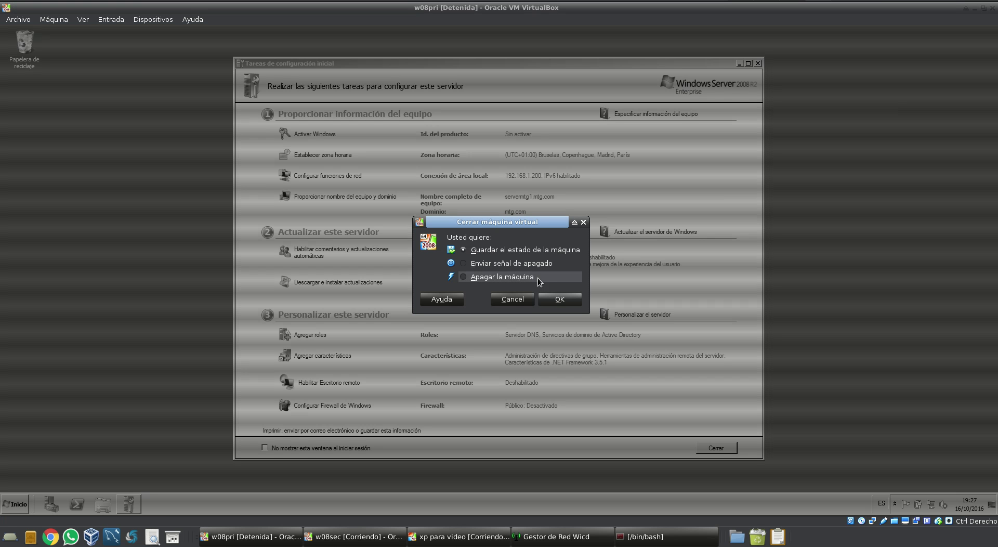
click(506, 281)
click(551, 299)
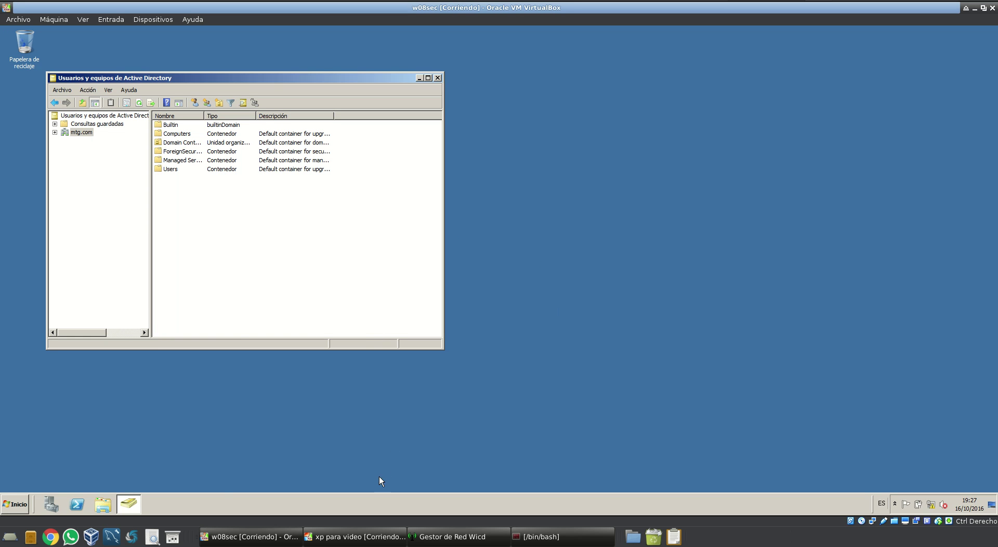
Ping 192.168.1.202 from a command prompt on w08sec, then stop it and close the prompt
click(26, 502)
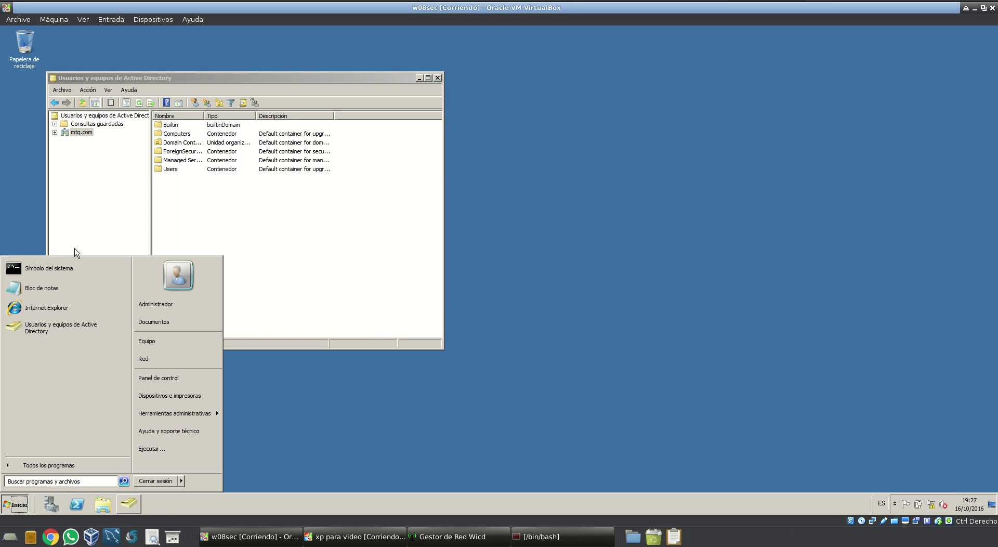
click(73, 267)
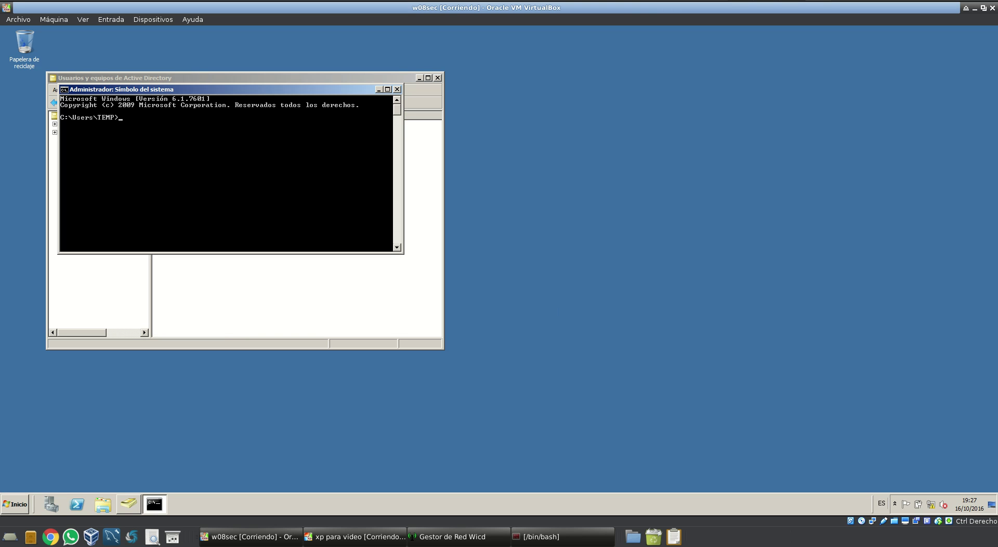
text(ping 192.168.1.202)
key(Return)
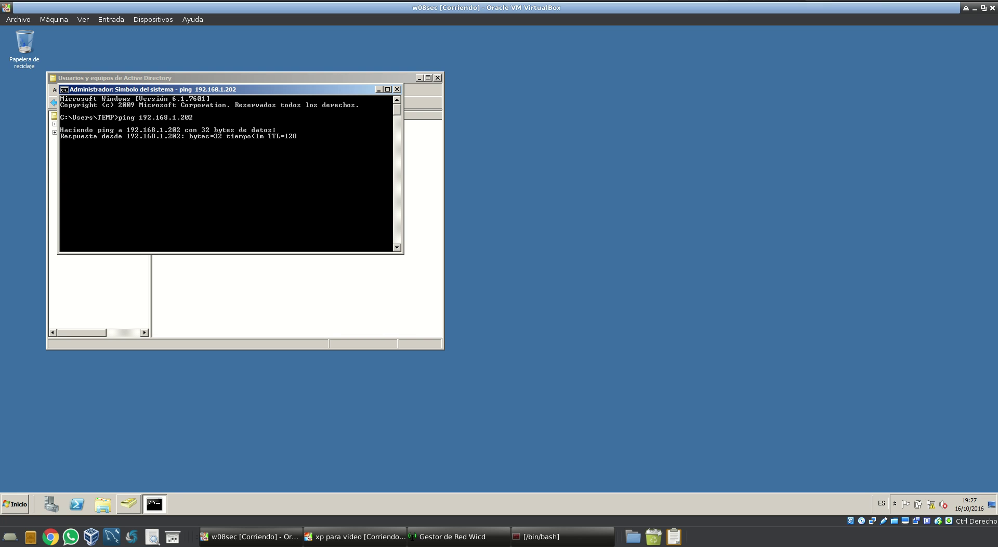
key(ctrl+c)
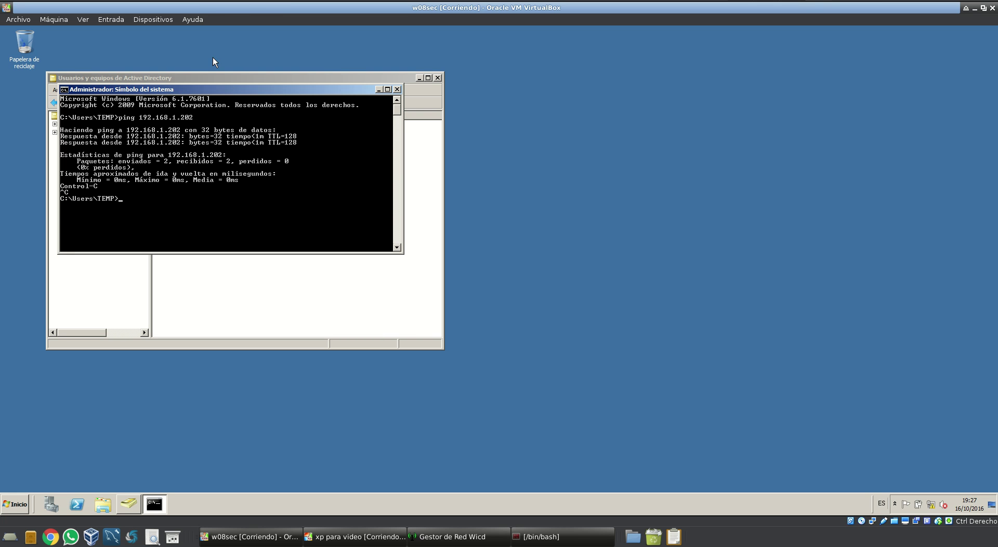
click(397, 89)
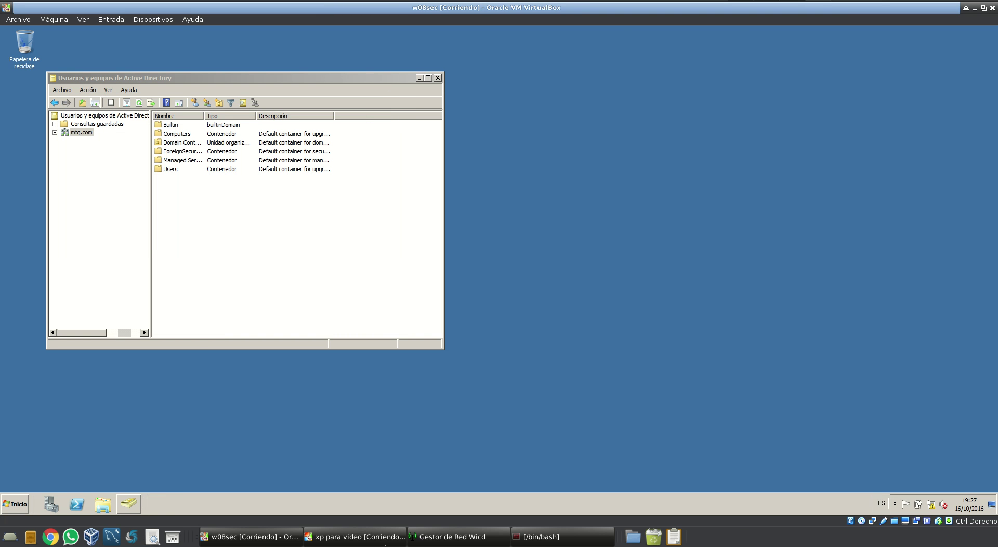
On the XP client, open My Computer's System Properties and start changing the computer name
click(353, 536)
click(46, 507)
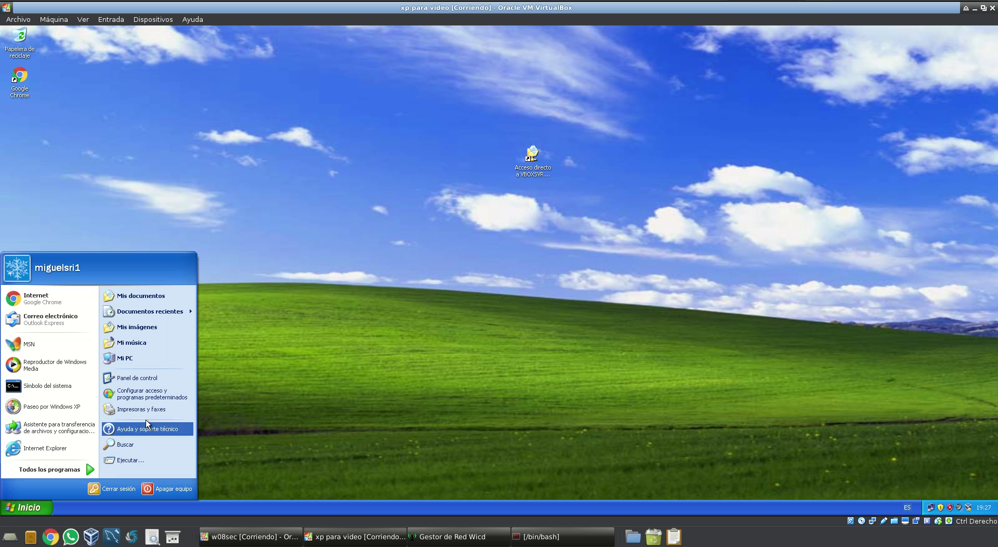
right_click(154, 363)
click(177, 455)
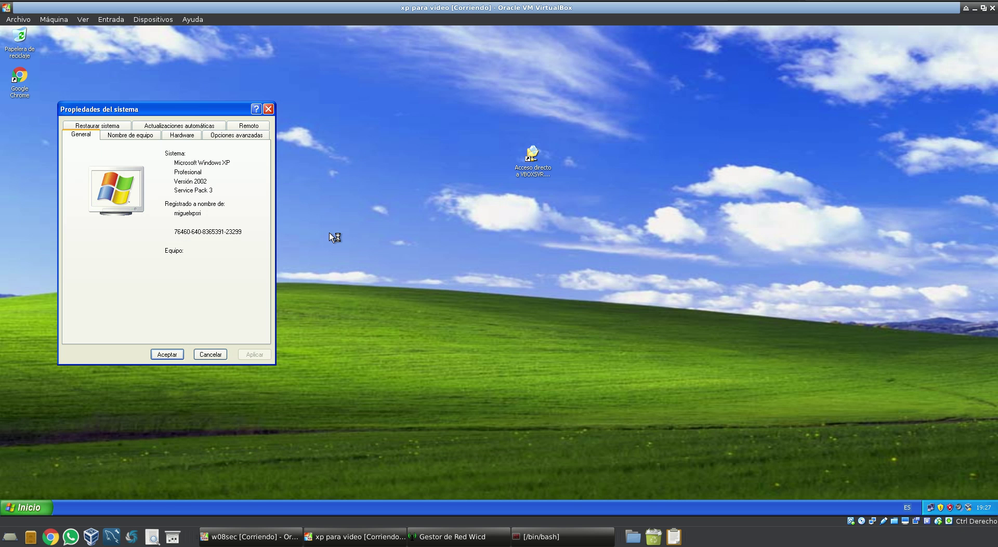
click(130, 135)
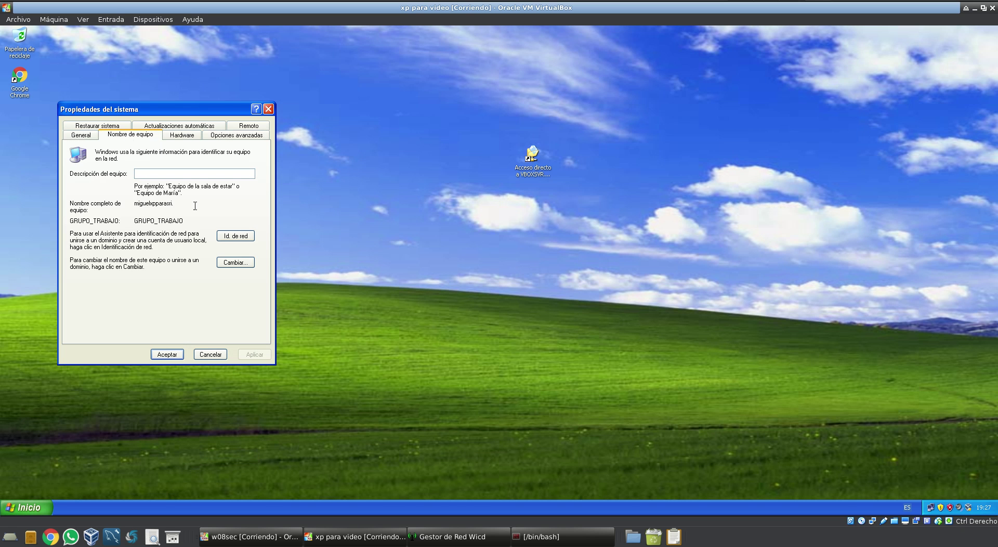
click(235, 261)
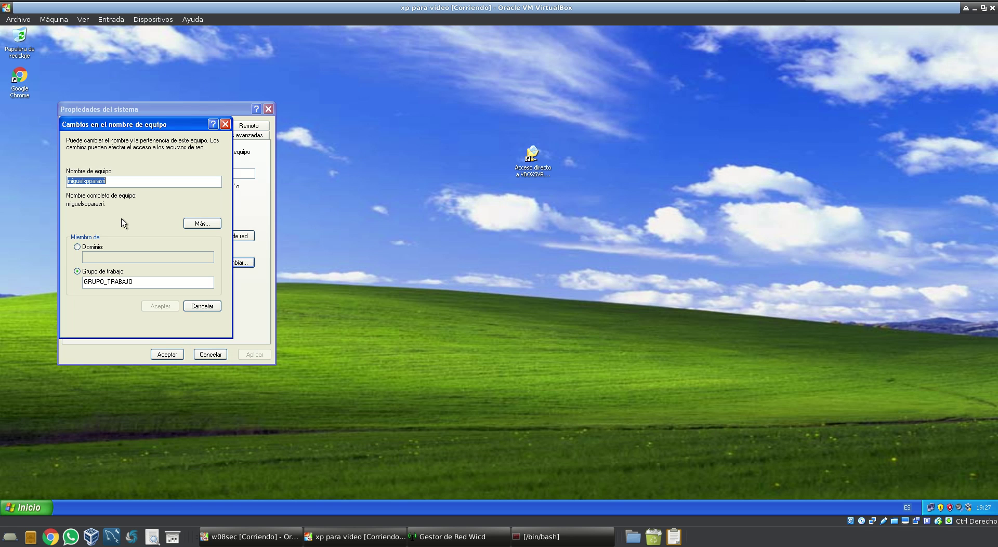
Rename the computer to mtgtestc and make it a member of the mtg.com domain
click(94, 248)
drag(129, 183, 7, 148)
text(mtgtestc)
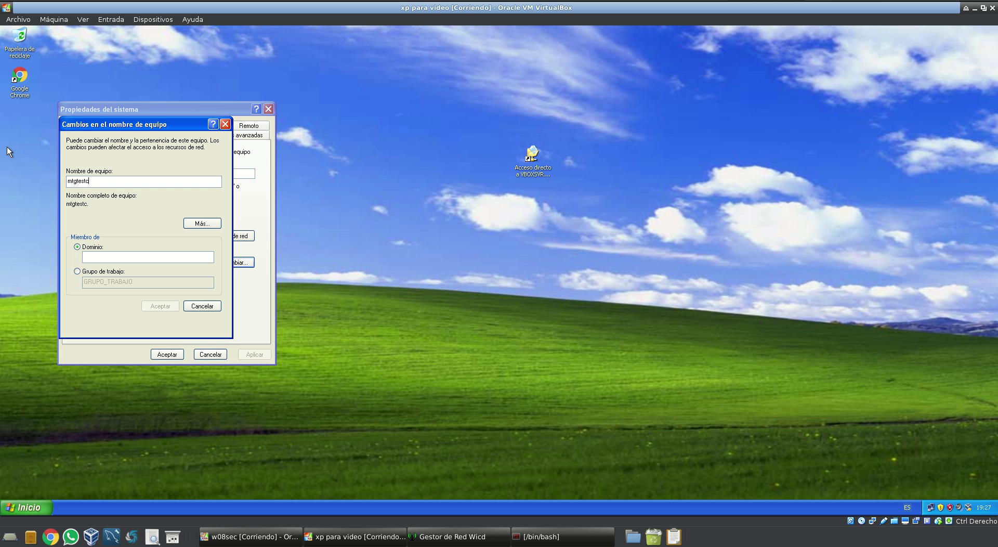
click(159, 255)
text(mtg.comom)
click(158, 306)
Enter the domain administrator user name and password to authorize the join
text(Monte)
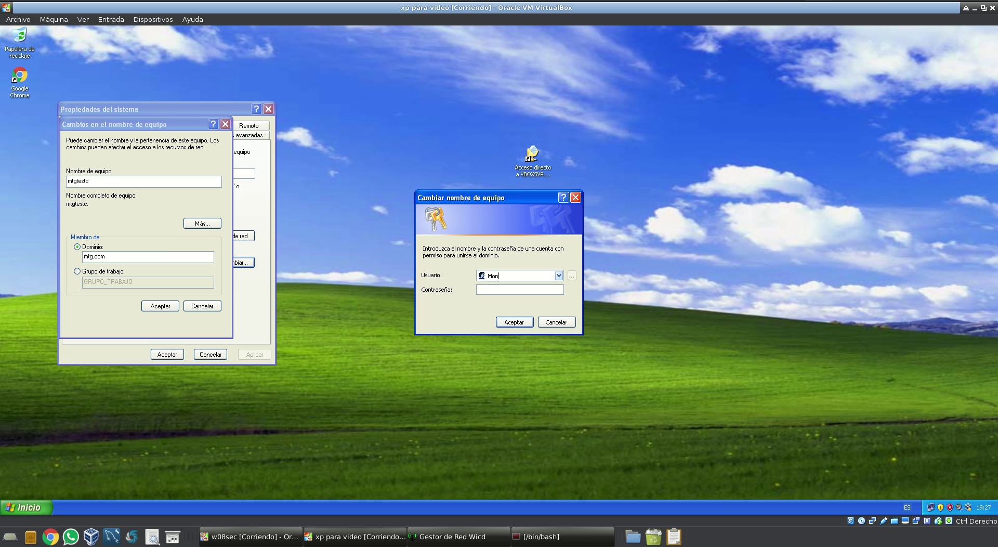
key(BackSpace)
text(Administrador*********)
key(Return)
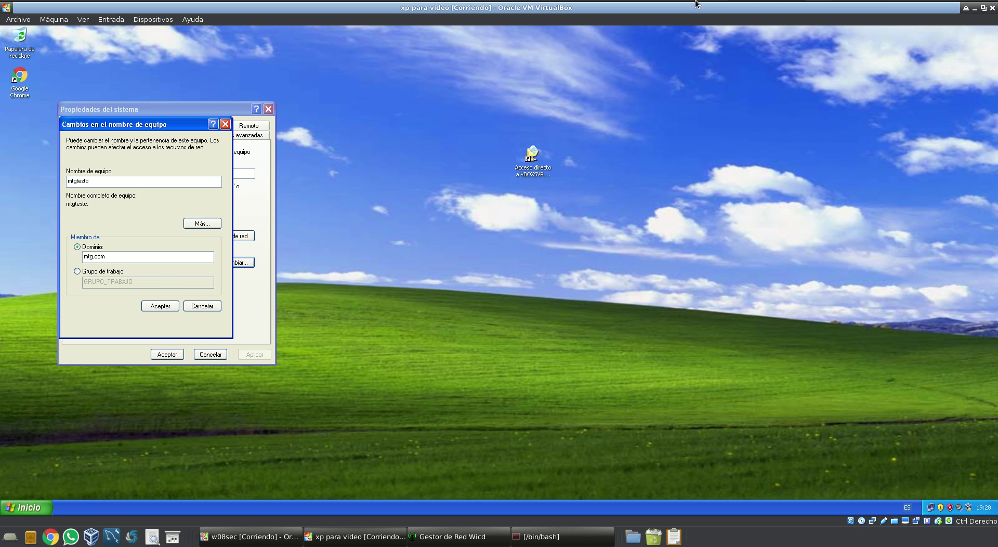
Acknowledge the mtg.com welcome and restart notices, then apply and close System Properties
click(838, 5)
click(845, 18)
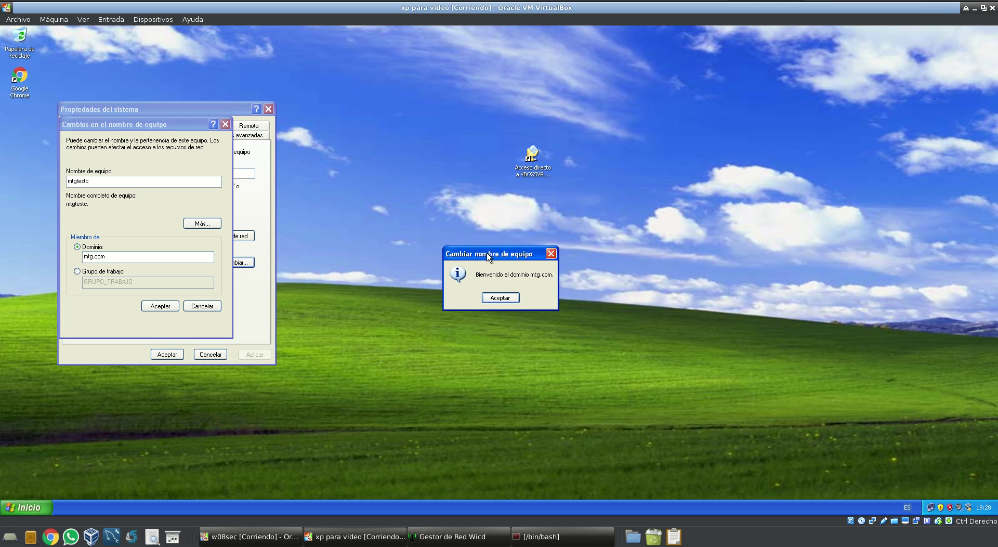
drag(488, 255, 431, 201)
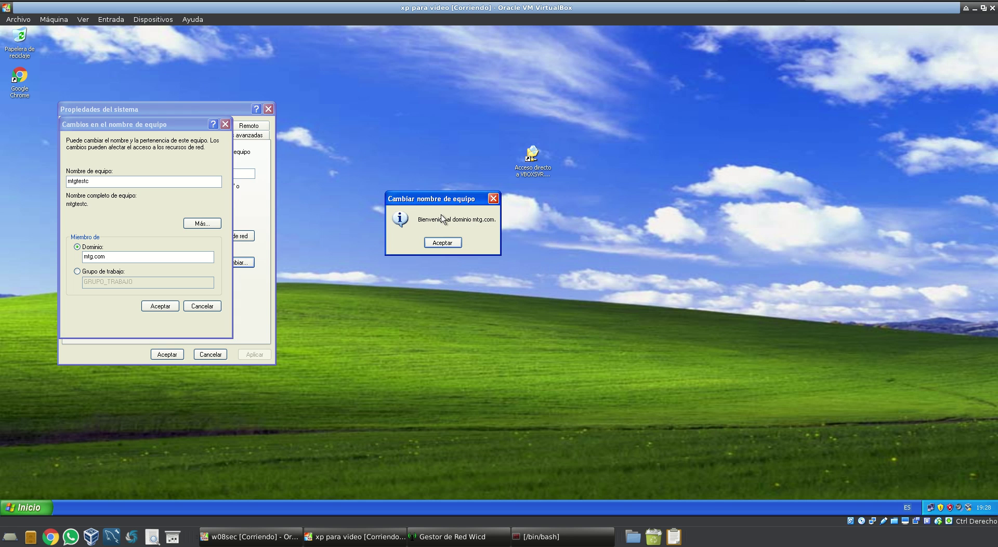
click(448, 245)
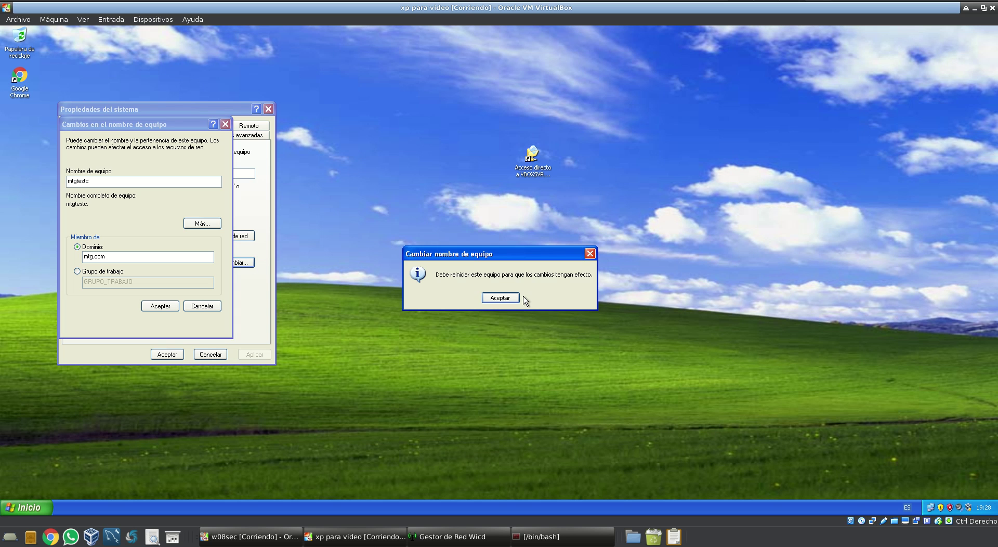
click(504, 298)
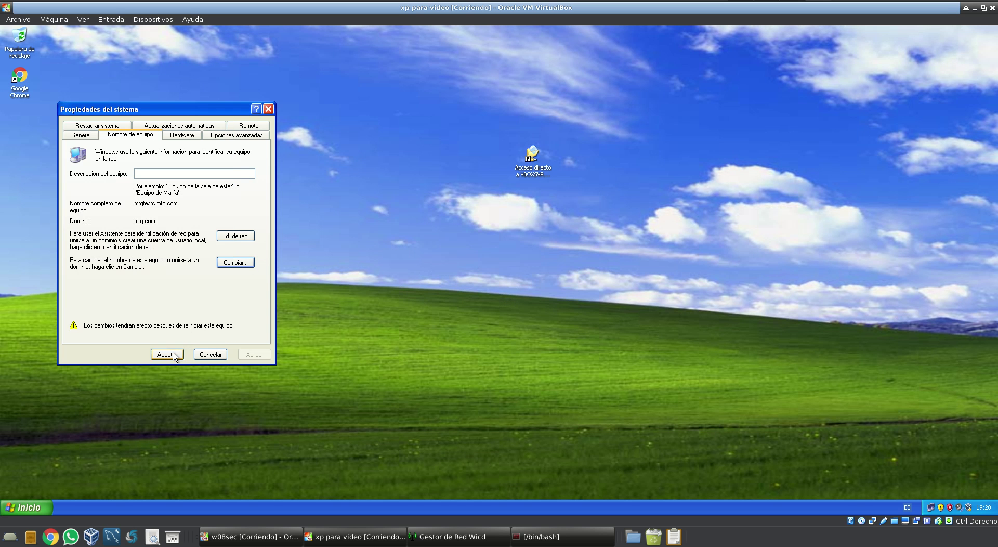
click(164, 354)
Restart the XP client and choose the MTG domain in the logon options
click(478, 298)
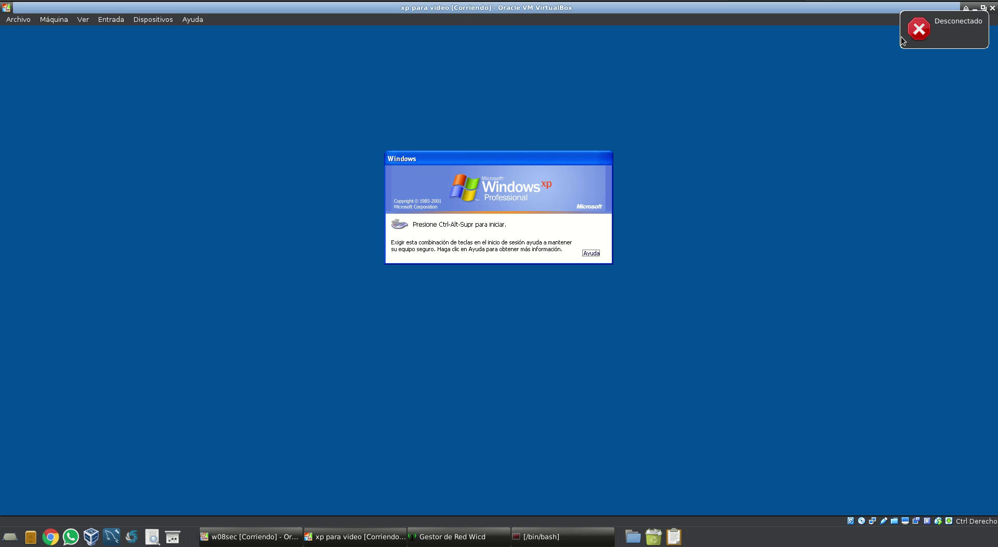
key(ctrl+alt+Delete)
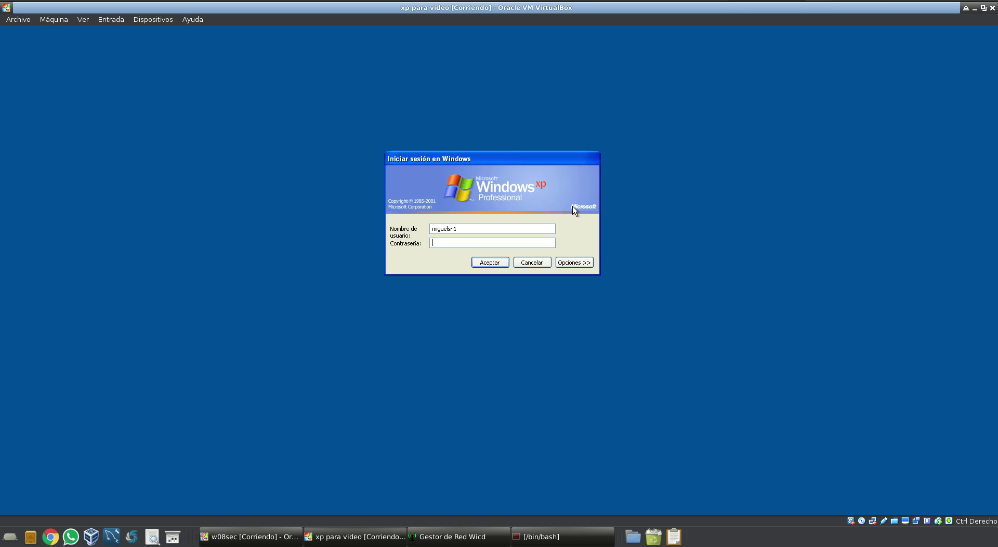
click(574, 262)
key(Tab)
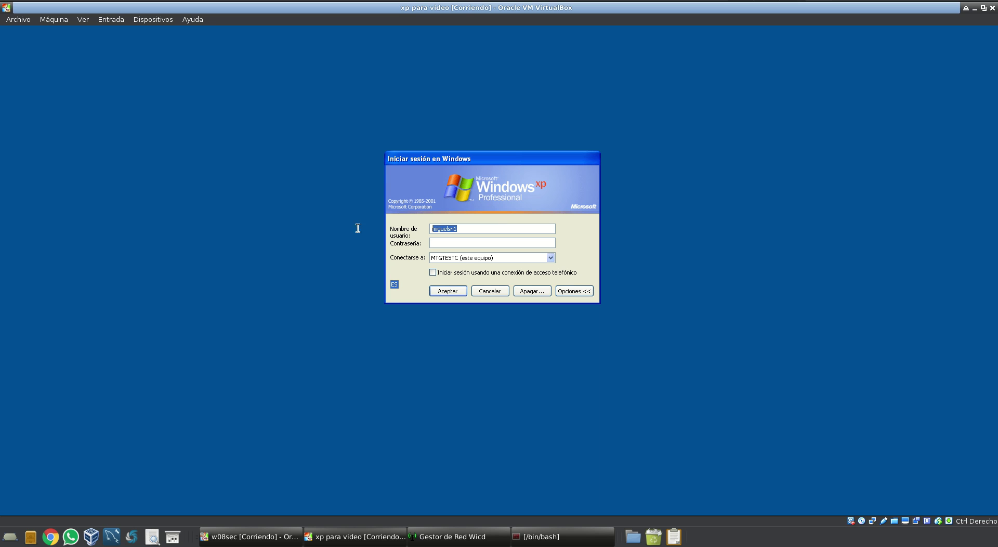
click(451, 257)
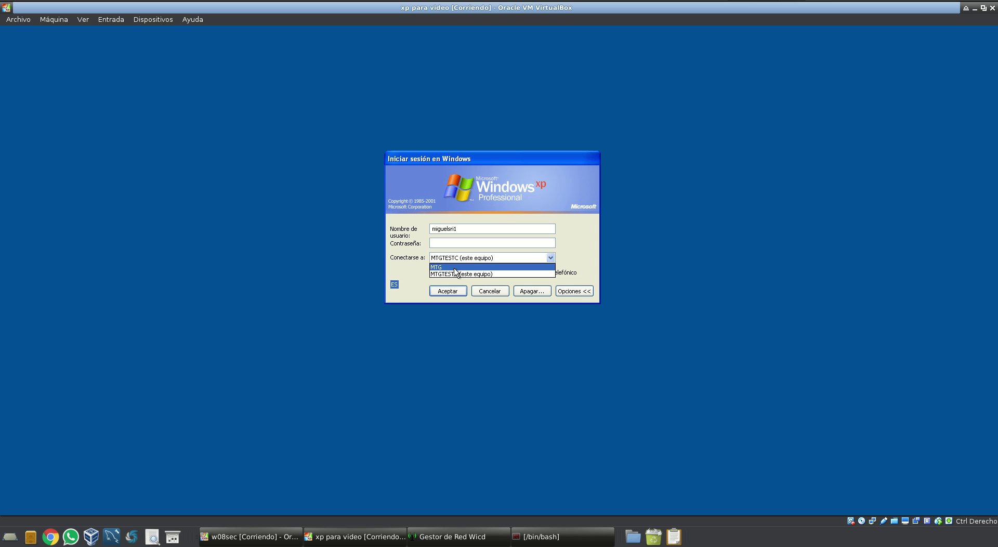
click(455, 268)
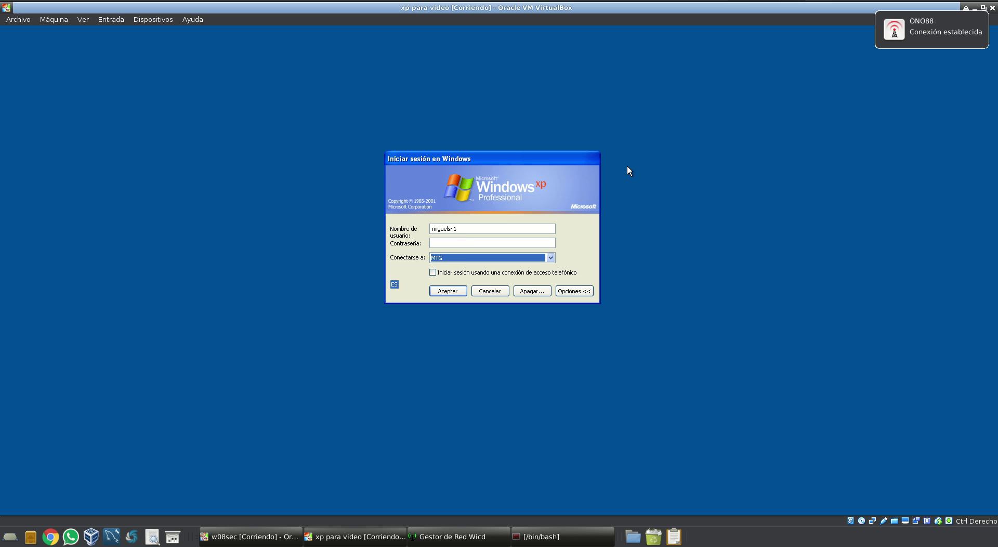
Log on as domain user mtg1 with its password
click(950, 28)
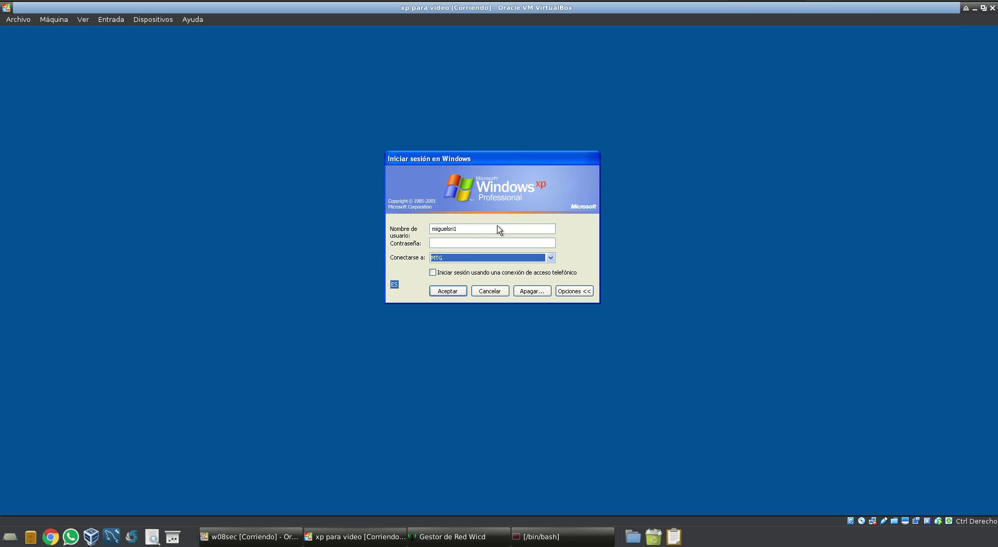
drag(489, 229, 347, 234)
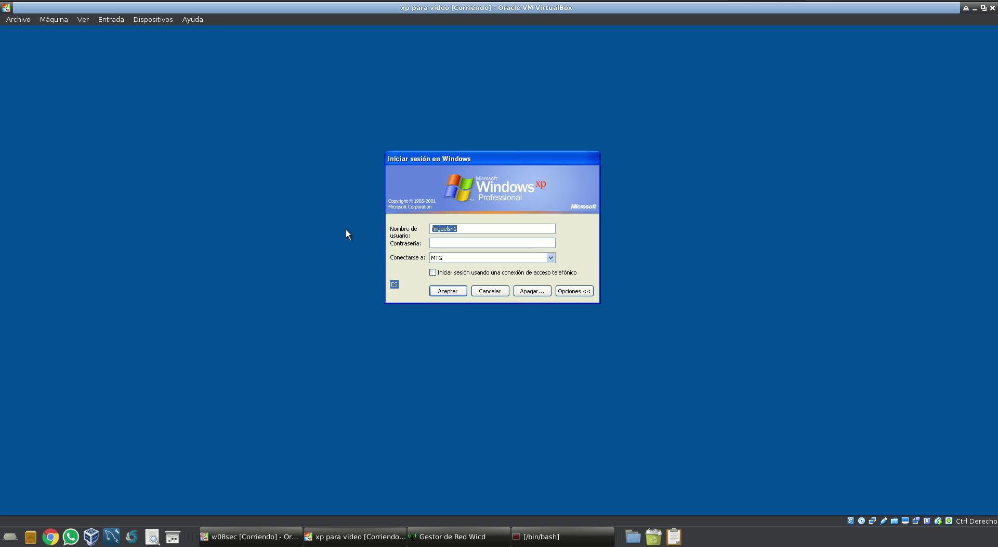
text(mtg1)
key(Tab)
text(m*************)
key(Return)
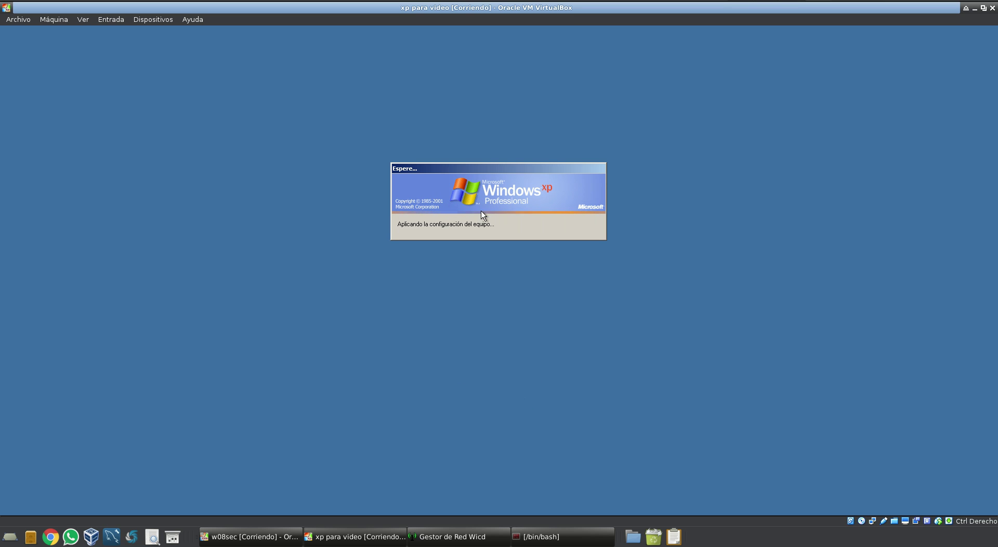
On the domain controller, open mtg.com's Computers container and locate MTGTESTC
click(269, 537)
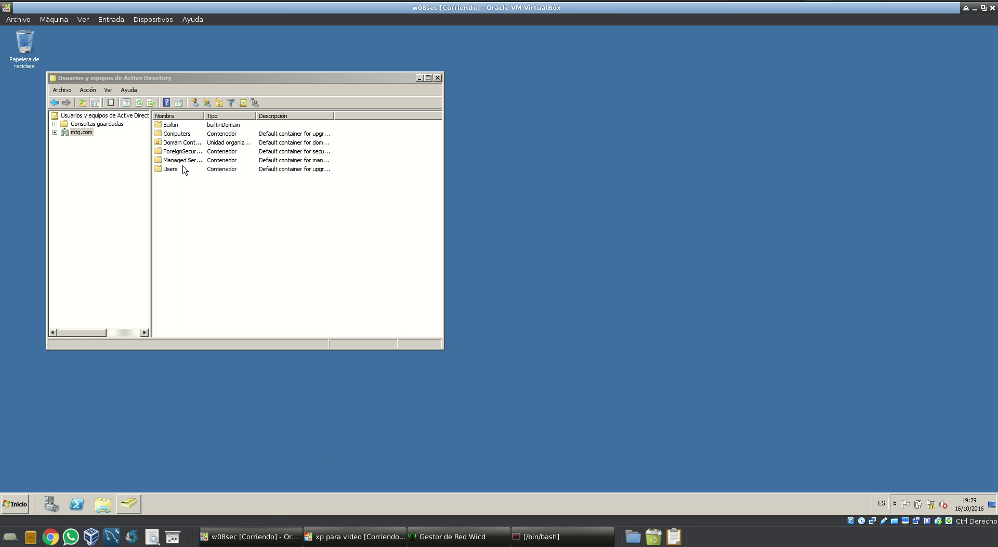
click(179, 136)
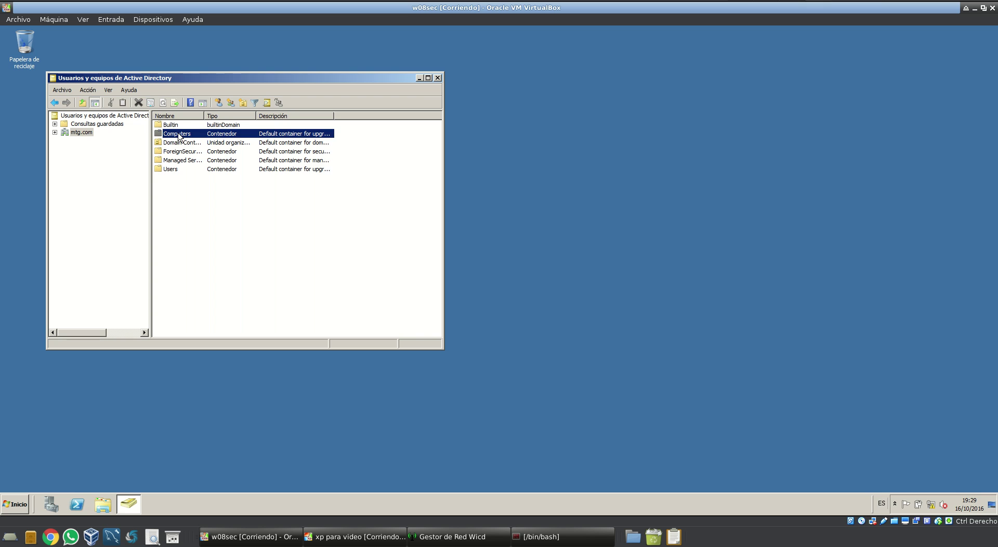
double_click(178, 136)
click(175, 127)
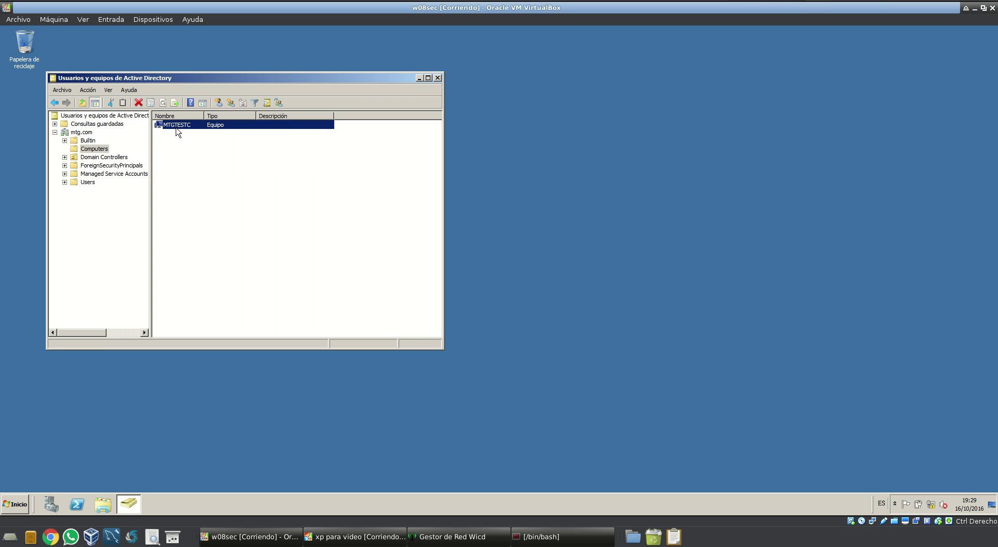
click(212, 149)
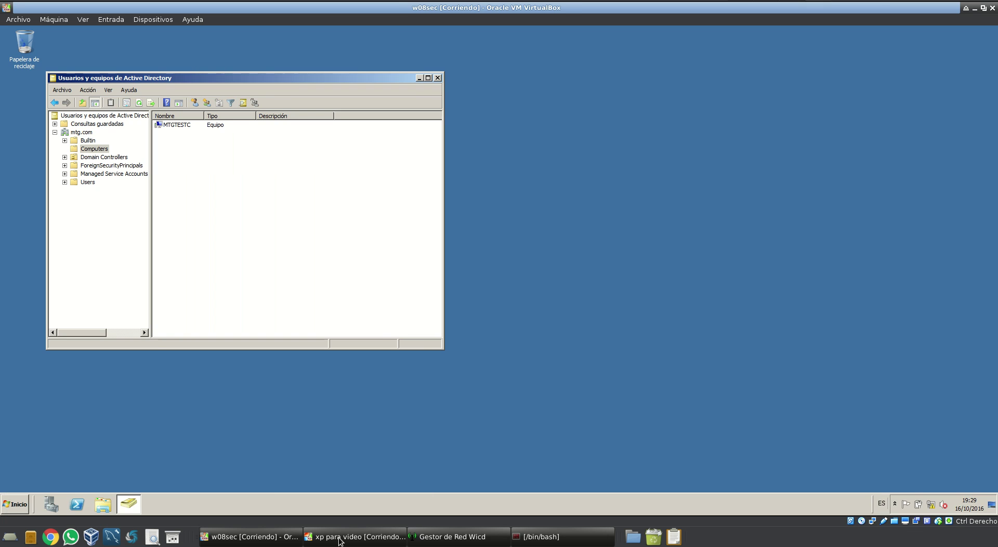
Recheck the MTGTESTC entry, then close Active Directory Users and Computers
click(355, 536)
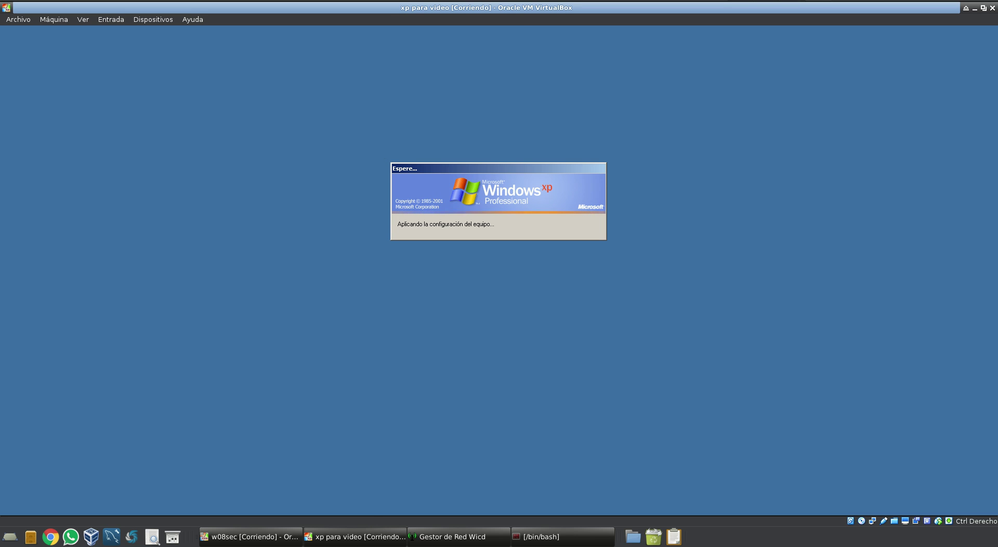
click(241, 542)
right_click(164, 126)
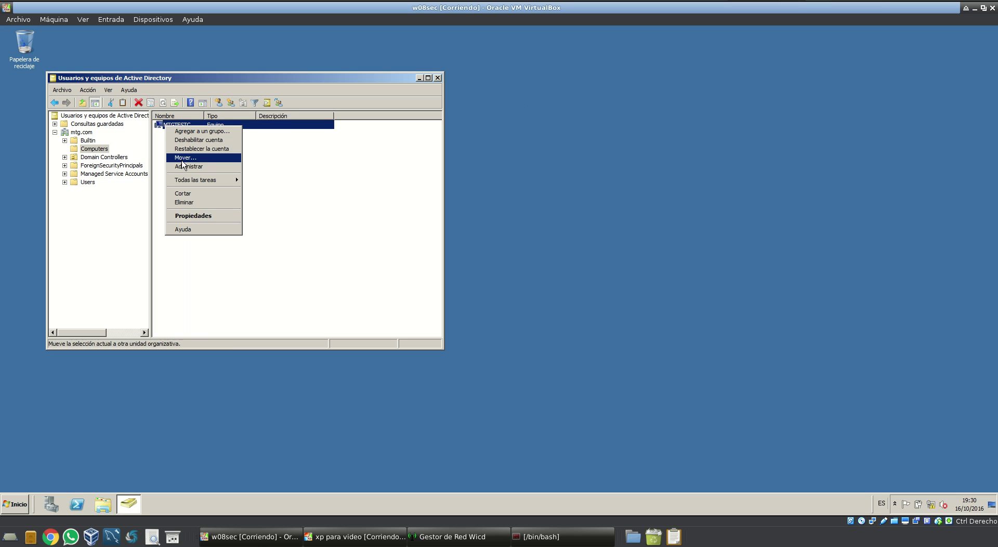
click(358, 179)
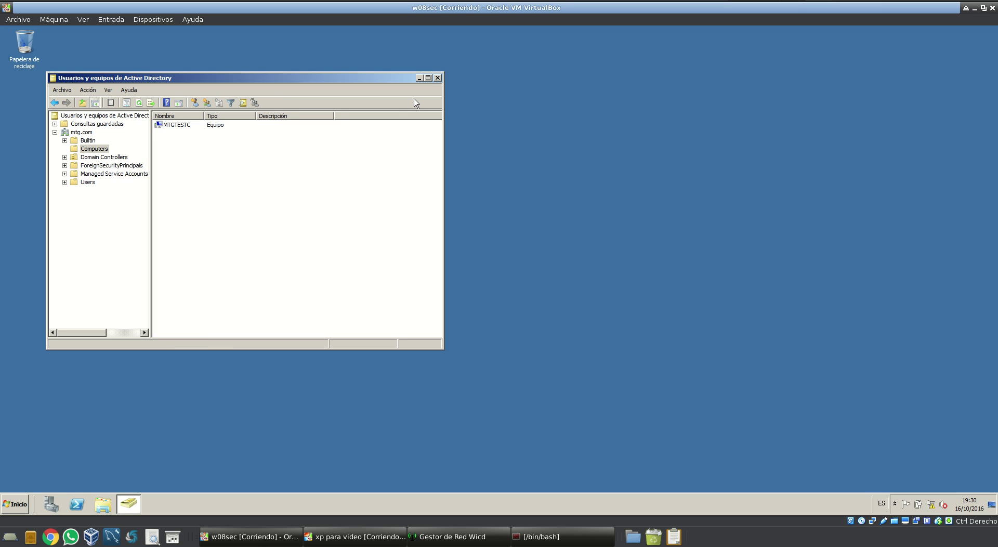
click(437, 78)
Bring the XP client window back to show mtg1's logged-on desktop
click(356, 536)
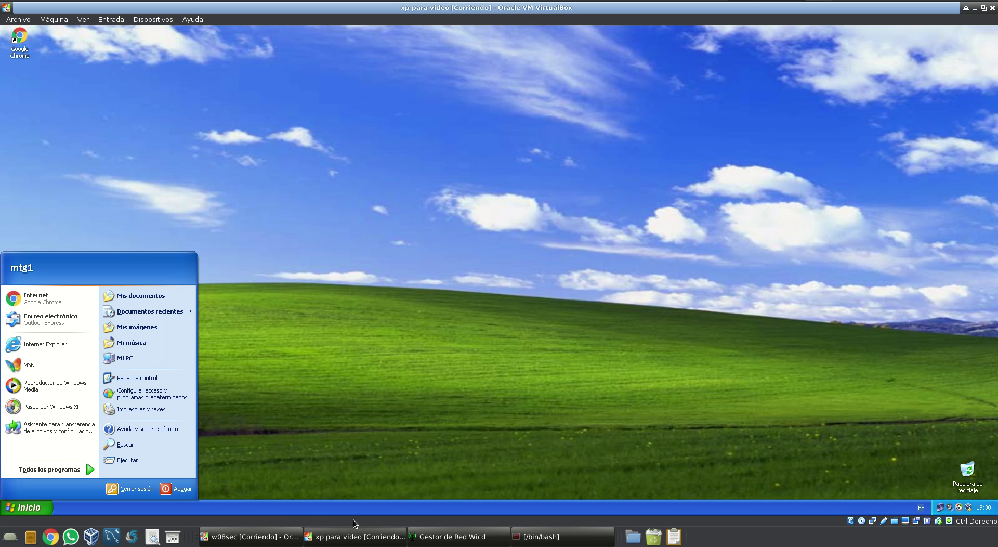
click(259, 537)
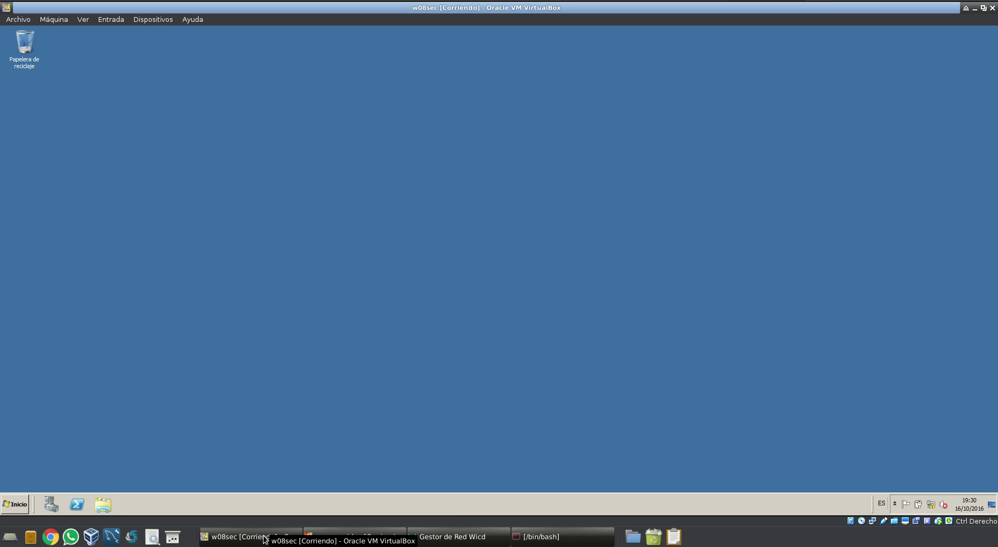
click(343, 536)
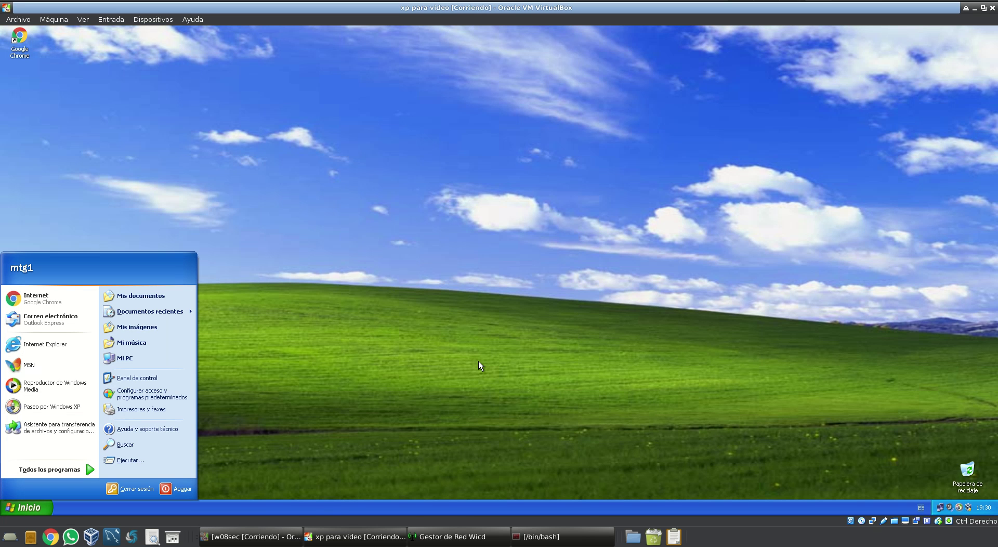